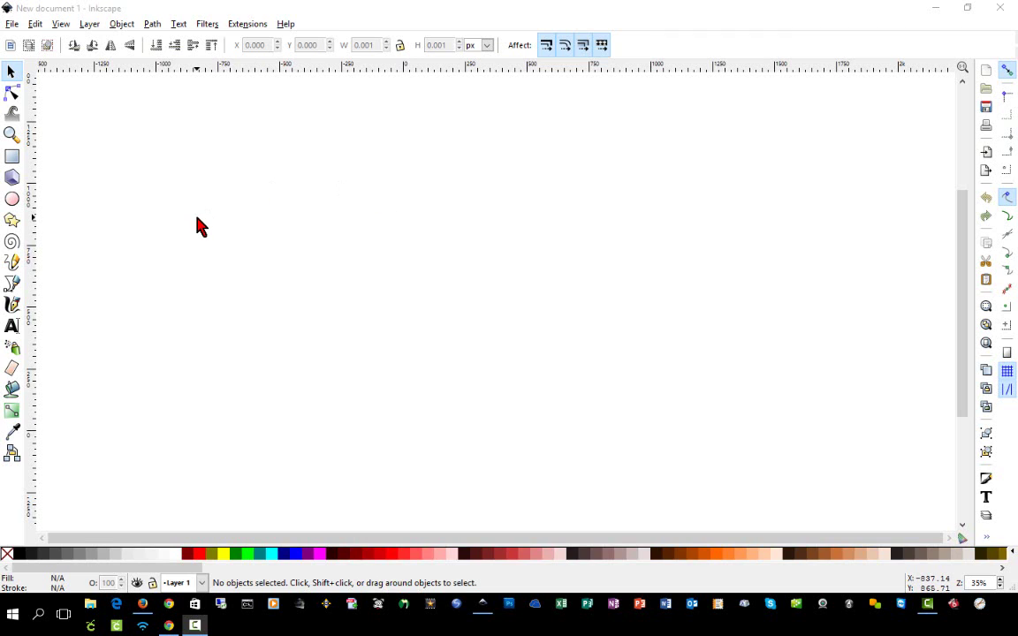
Draw a dark green circle without outline, about 897 px in diameter, and move it slightly down and to the right.
click(14, 202)
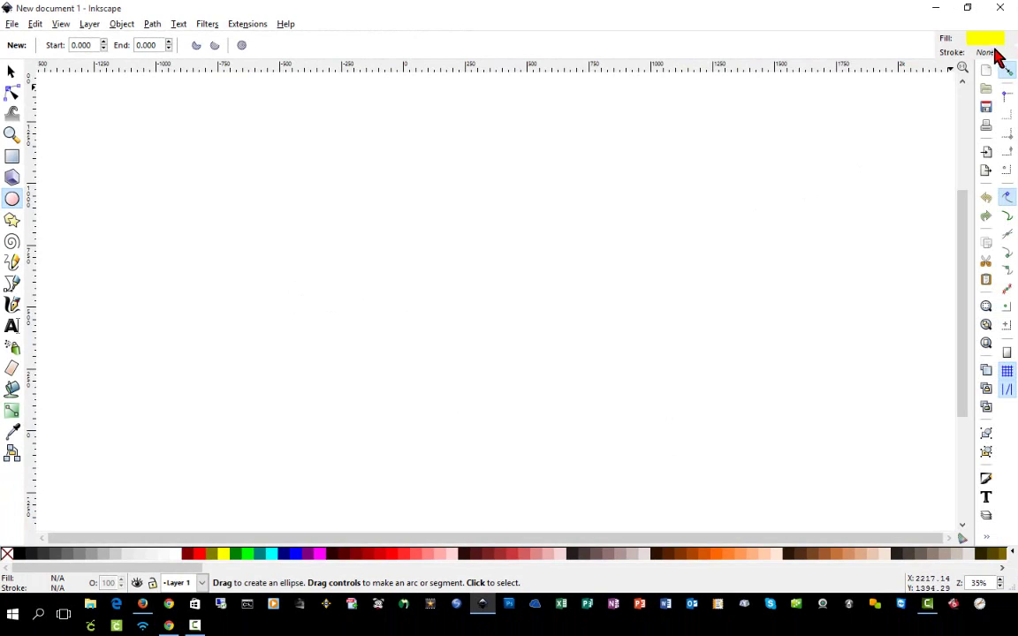
click(236, 554)
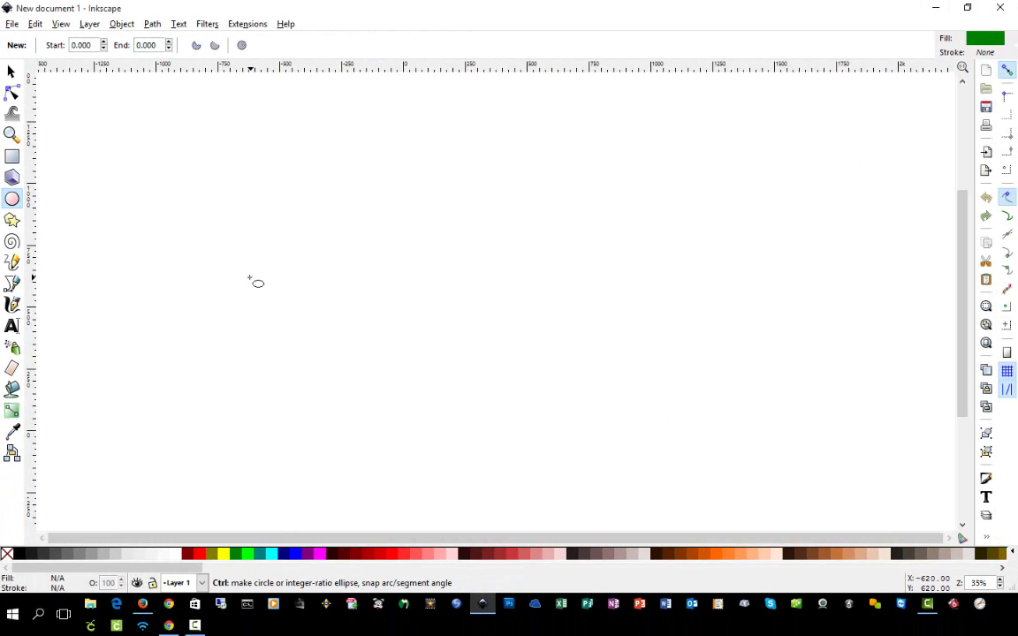
drag(387, 212, 511, 345)
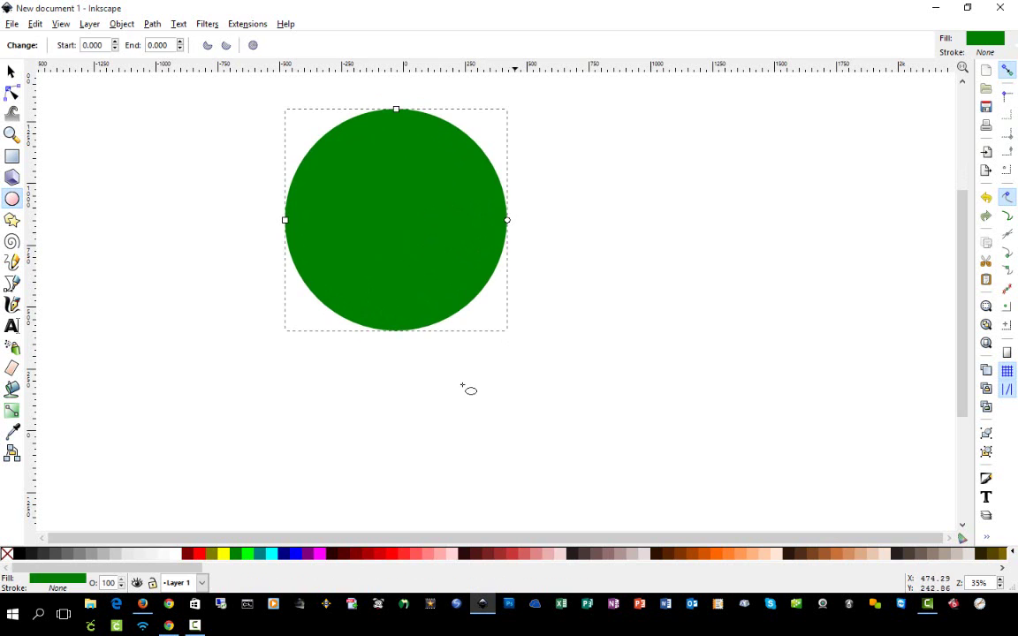
click(12, 73)
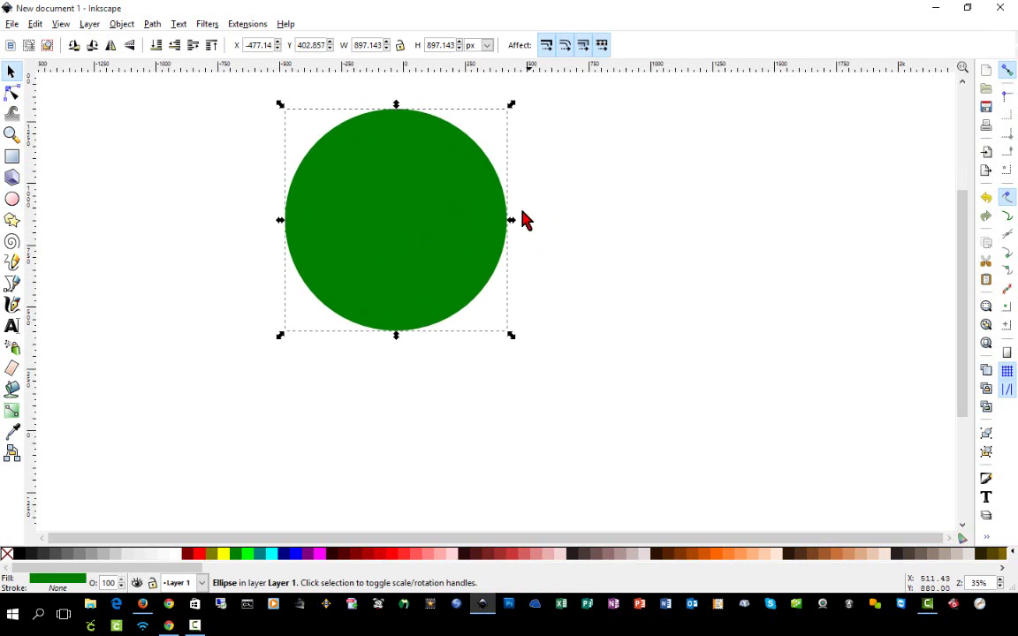
drag(437, 213, 461, 289)
Resize the circle to 3.75 in with locked proportions and move it to about X 1.43, Y 5.02 in.
click(655, 61)
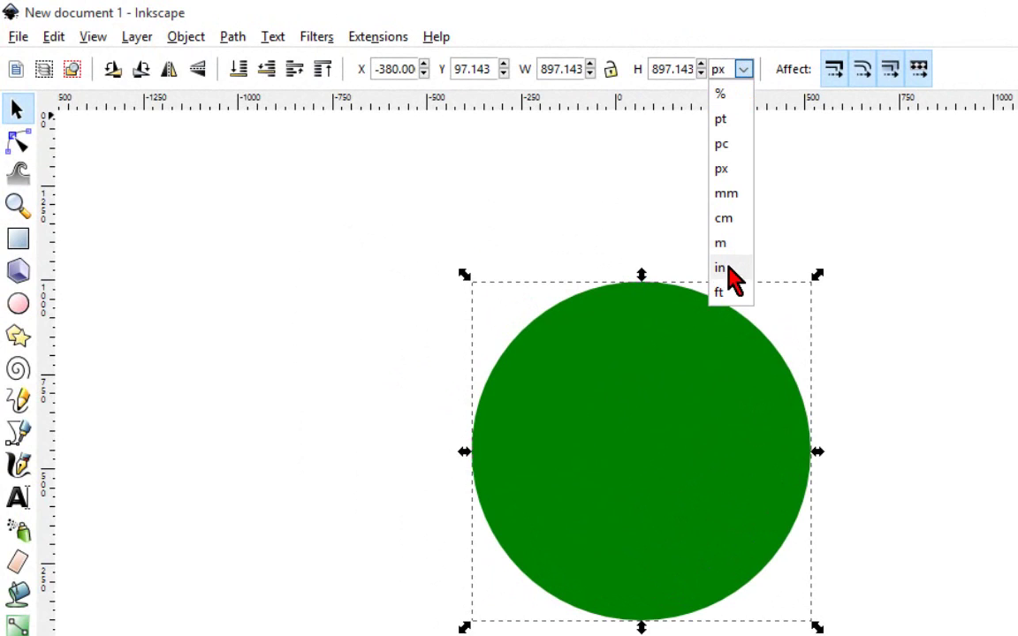
click(720, 267)
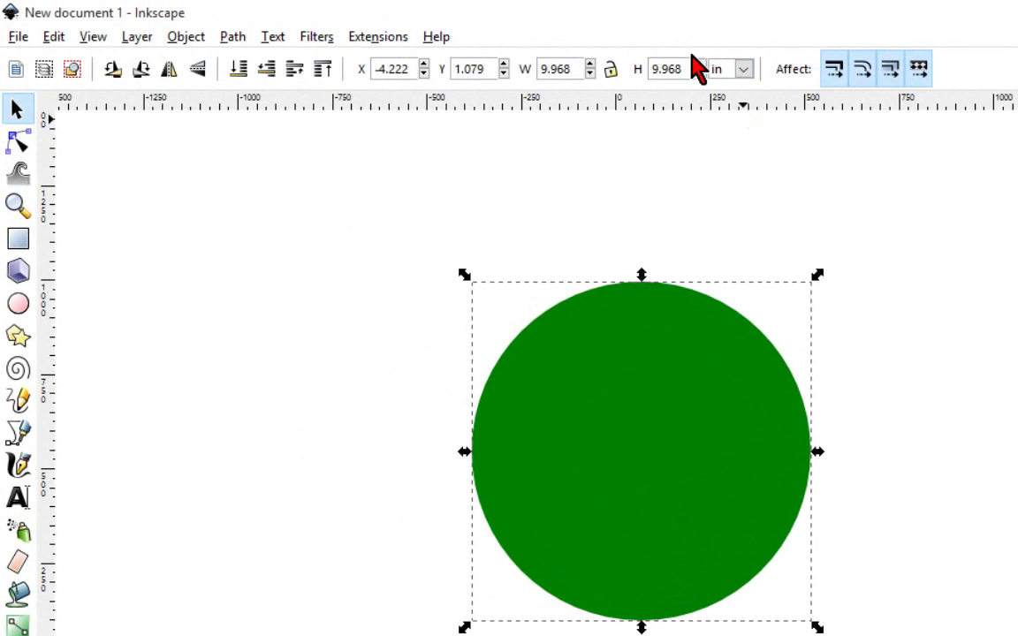
click(611, 69)
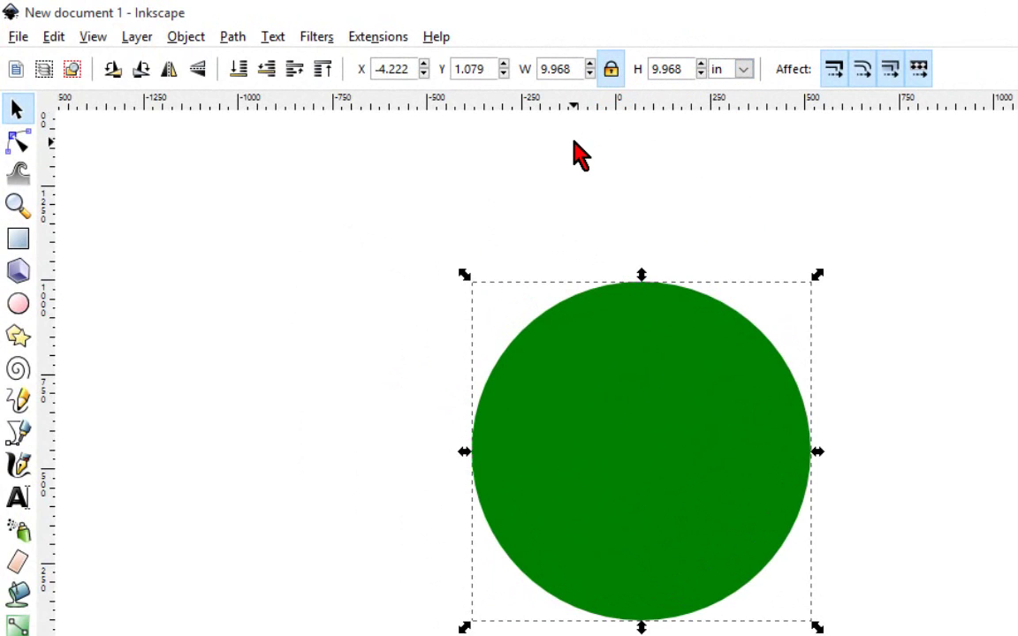
double_click(560, 69)
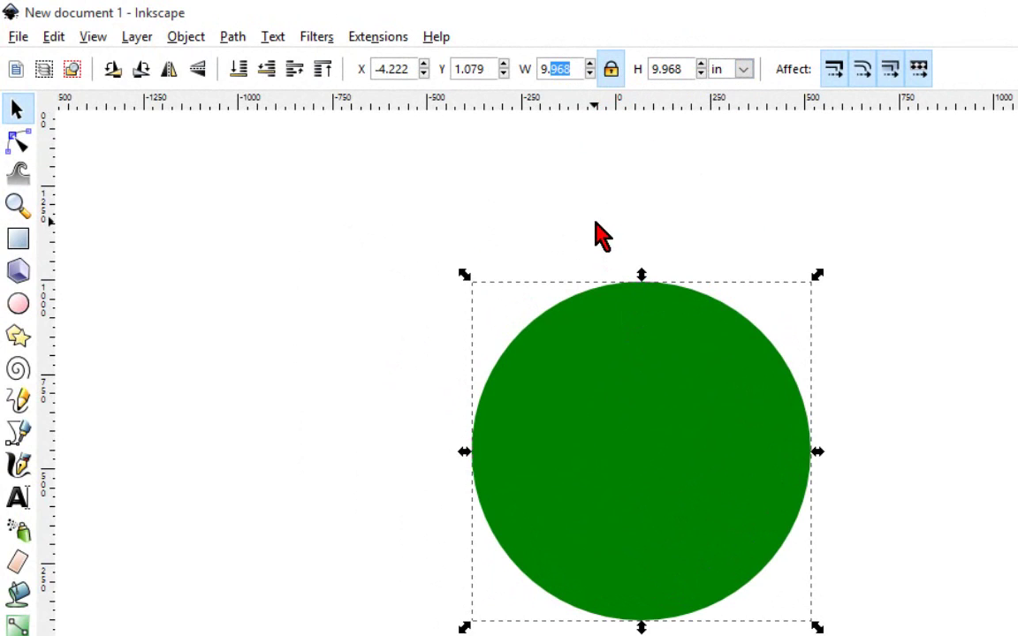
key(BackSpace)
text(3.75)
key(Return)
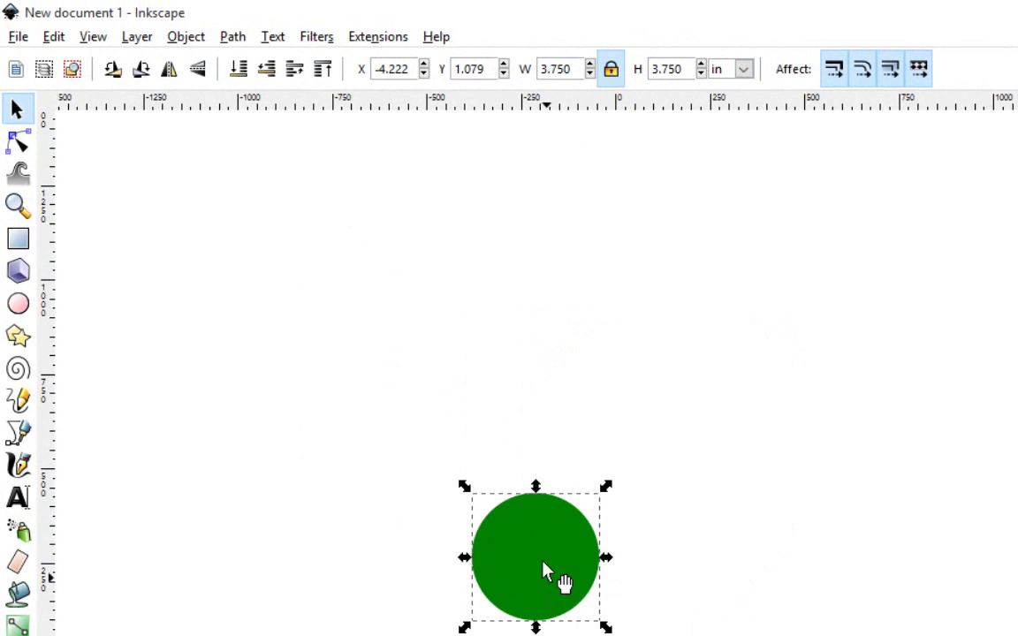
drag(545, 575, 750, 427)
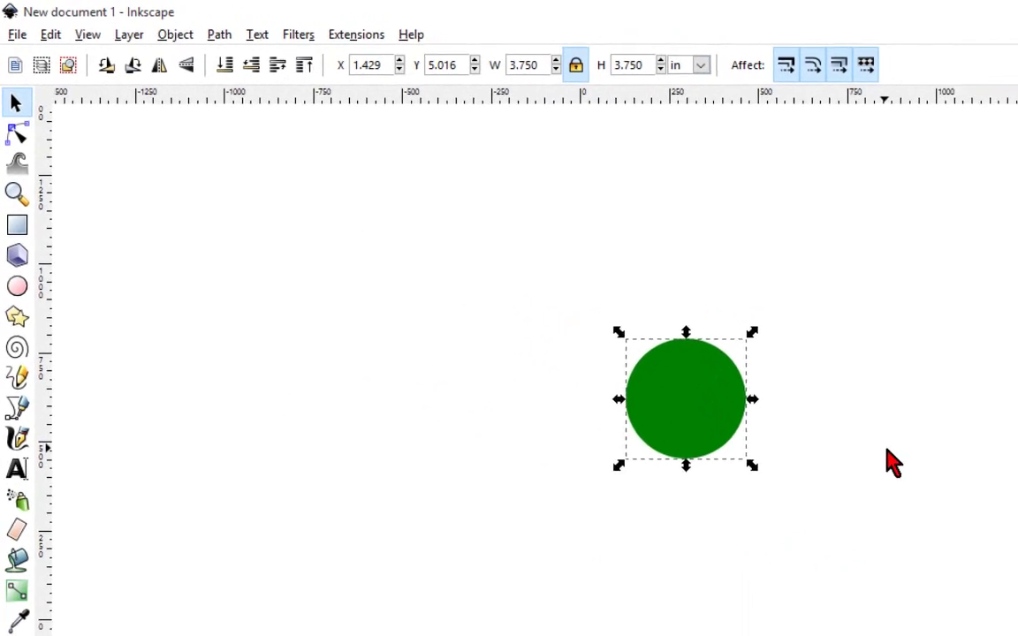
Duplicate the dark green circle and place the copy left of the original at about X -3.5, Y 5.76 in.
key(3)
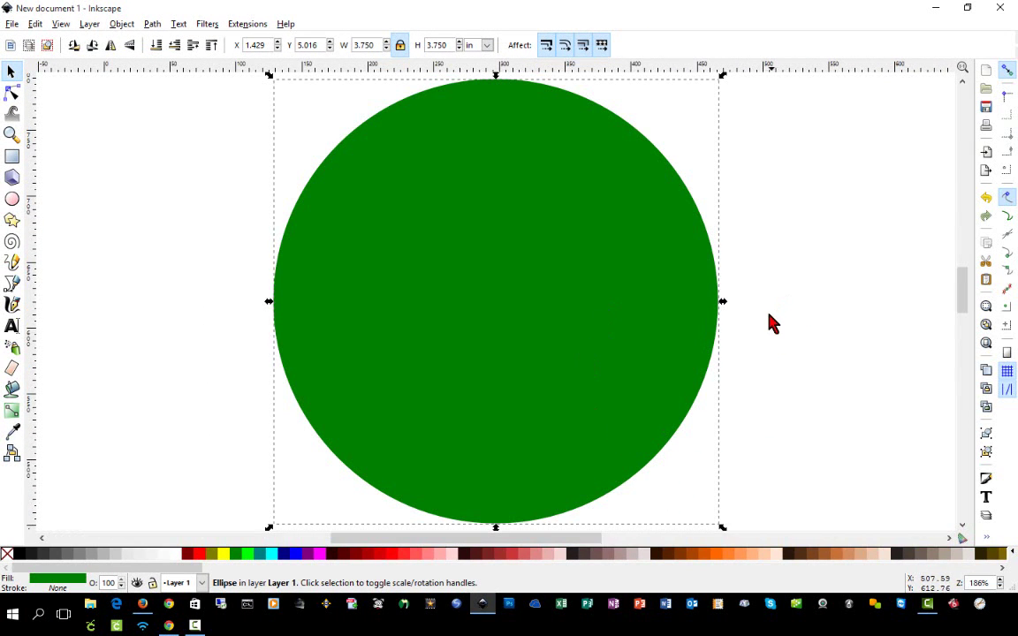
key(minus)
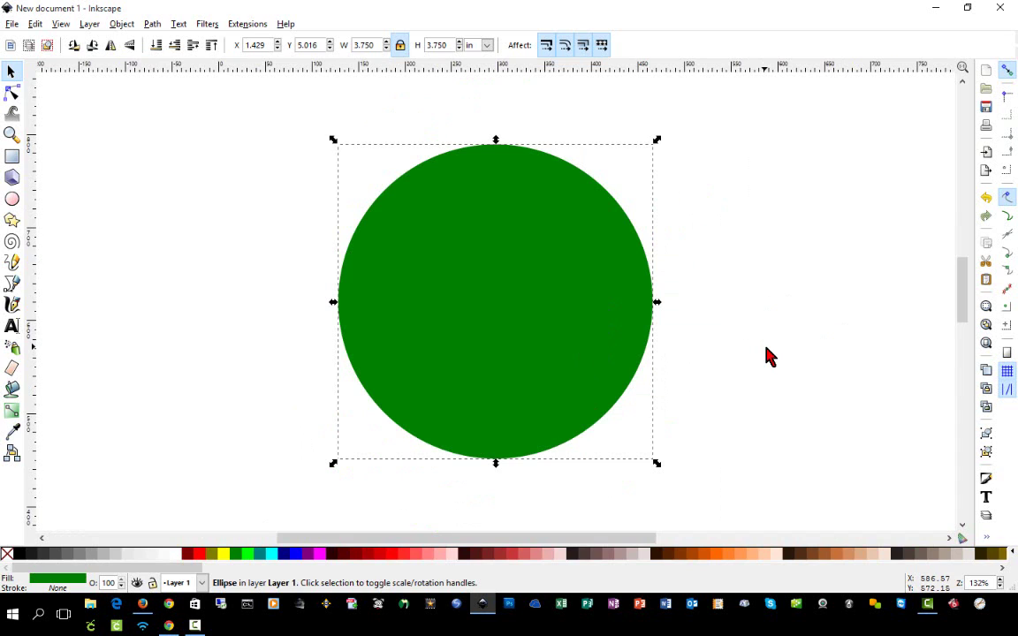
click(767, 355)
click(475, 313)
click(811, 353)
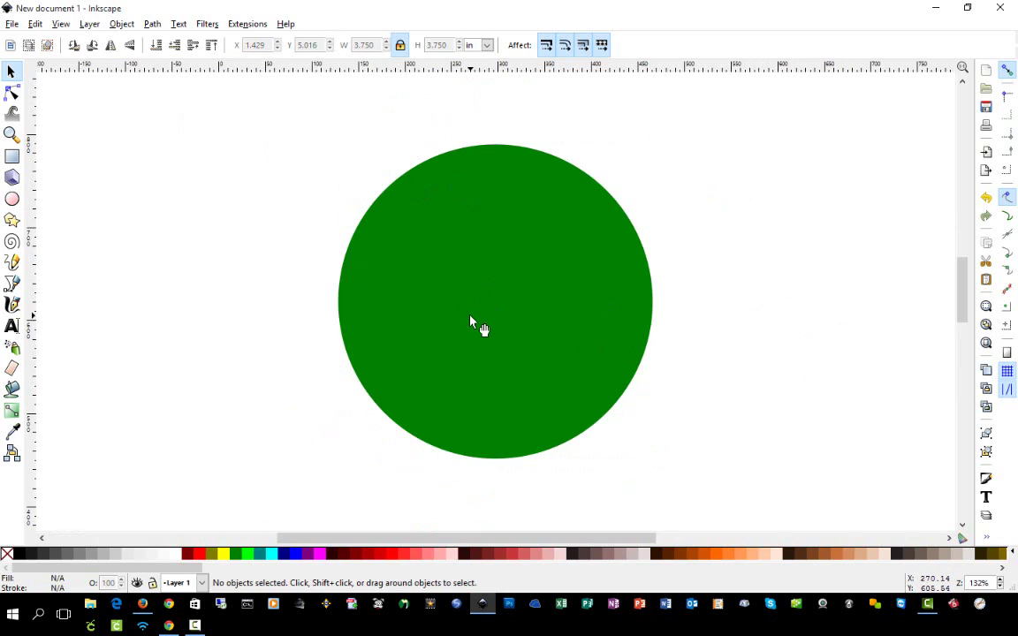
click(478, 325)
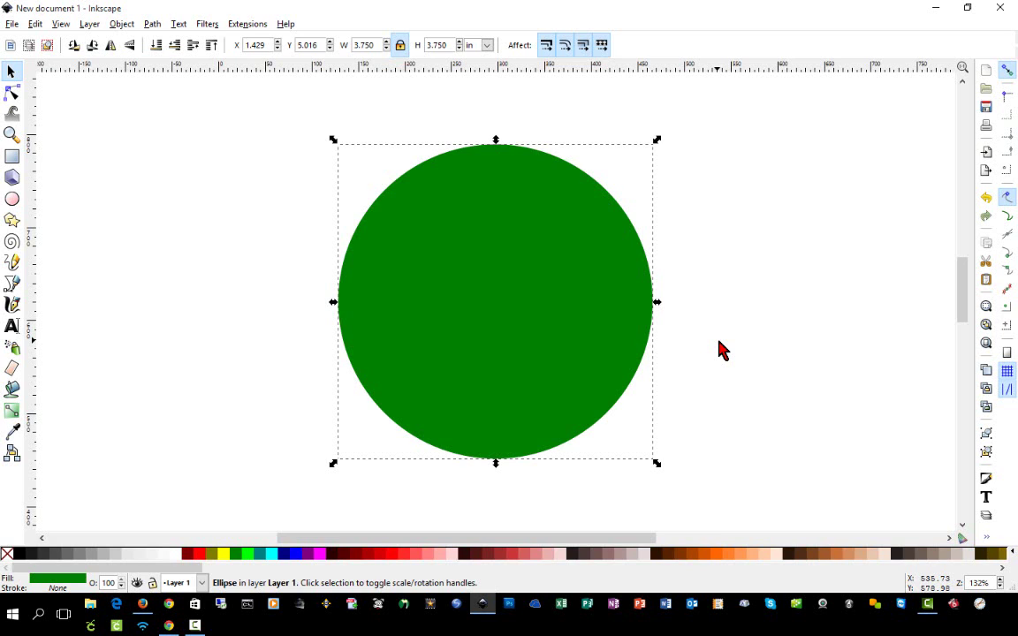
key(ctrl+d)
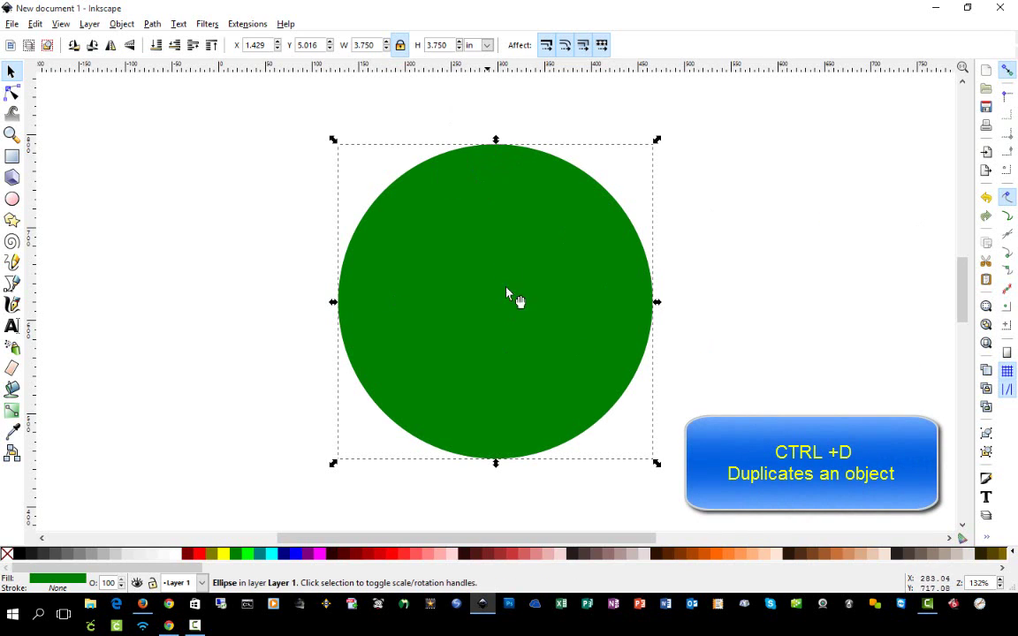
drag(563, 298, 137, 211)
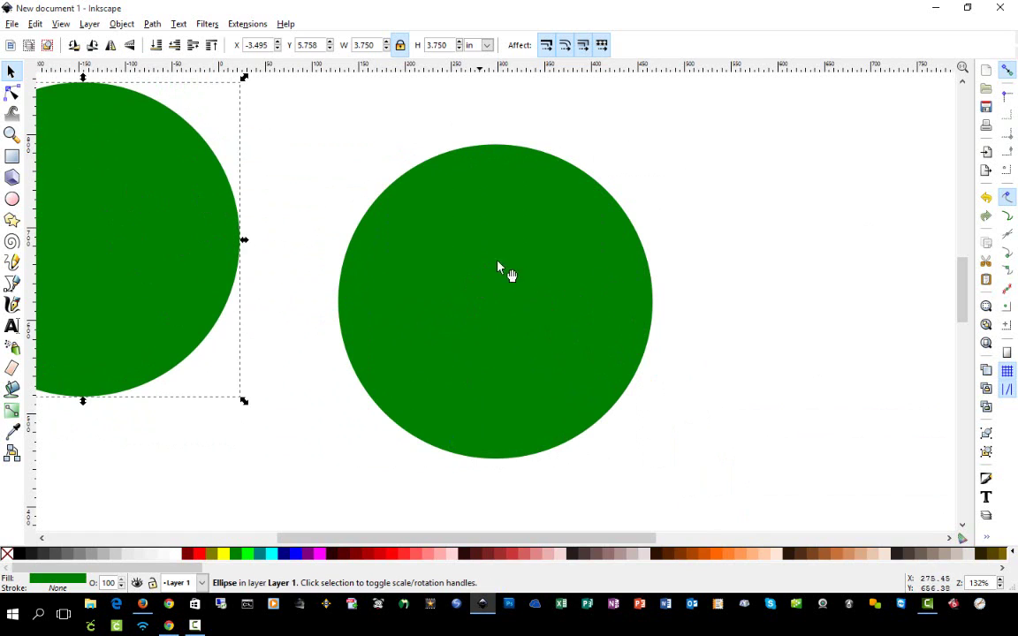
Duplicate the original dark green circle in place and fill the upper copy with bright lime green.
click(523, 307)
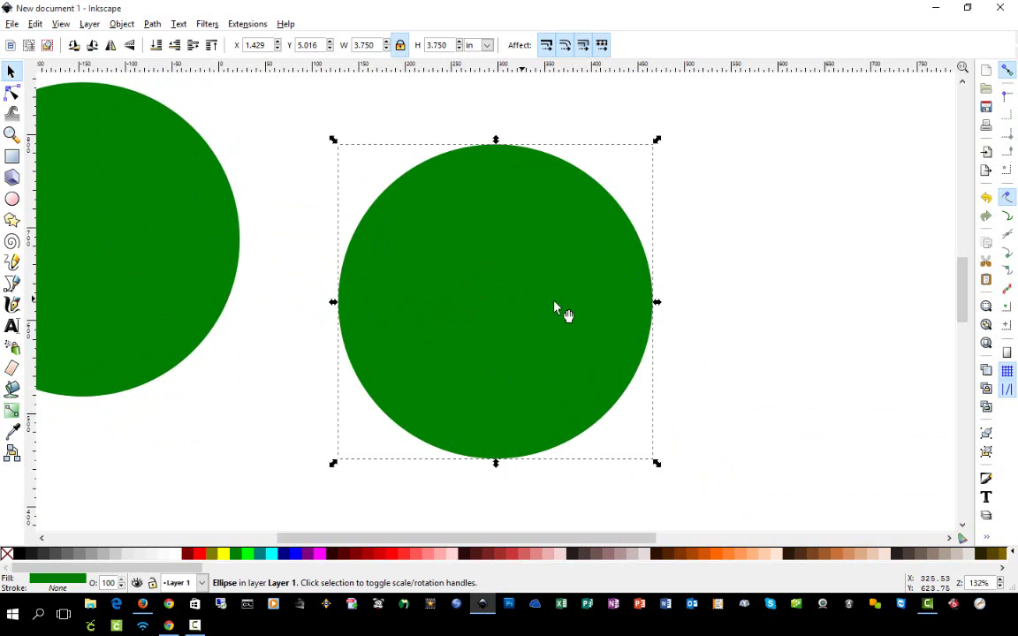
key(ctrl)
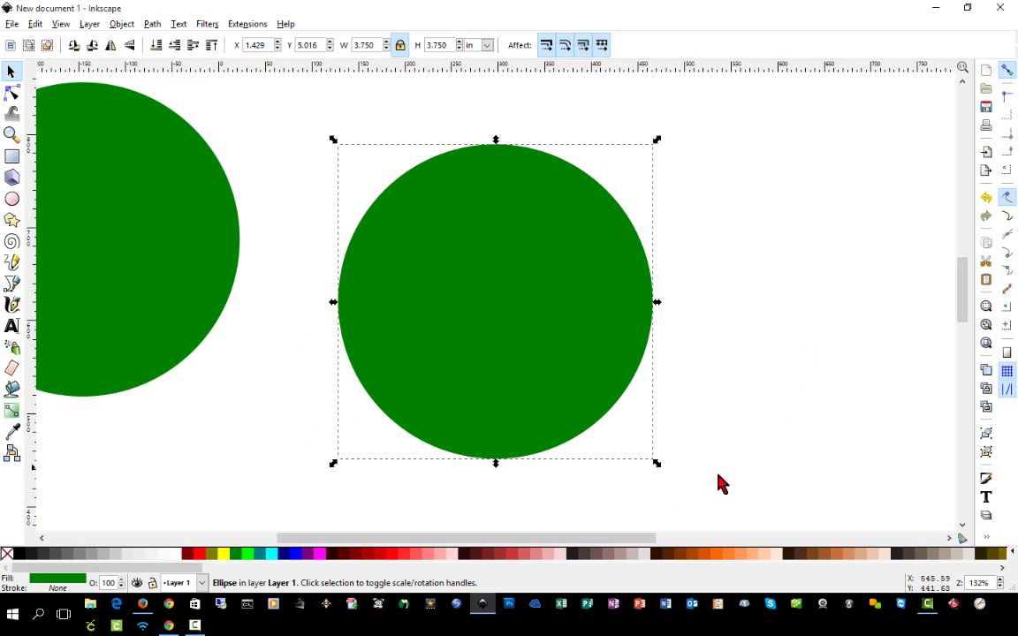
click(237, 555)
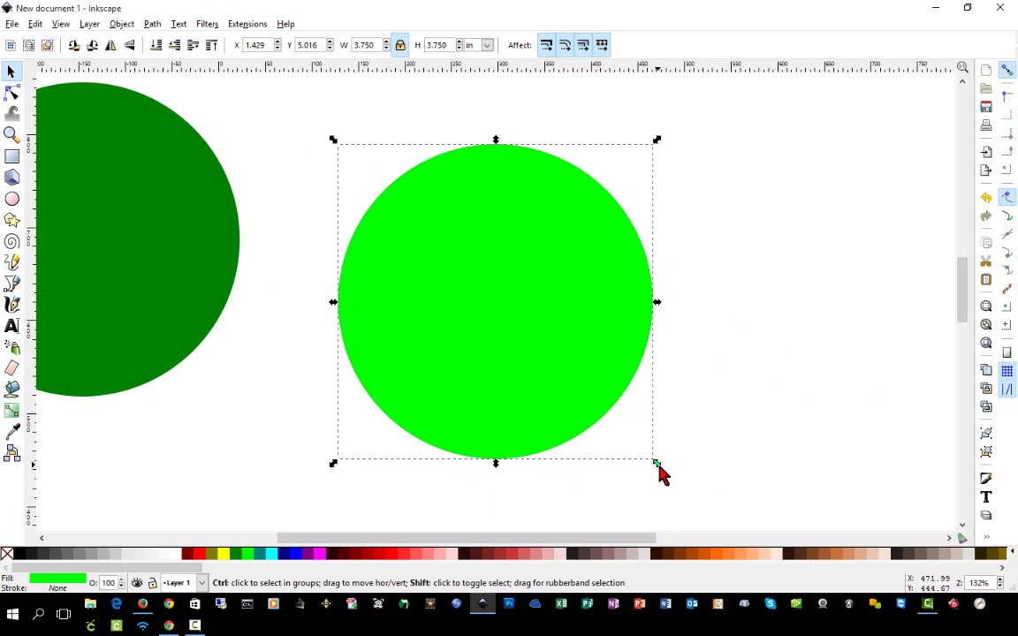
Shrink the lime green circle about its centre to about 3.6 in and open the Align and Distribute settings.
drag(659, 468, 652, 470)
click(724, 502)
drag(725, 498, 398, 203)
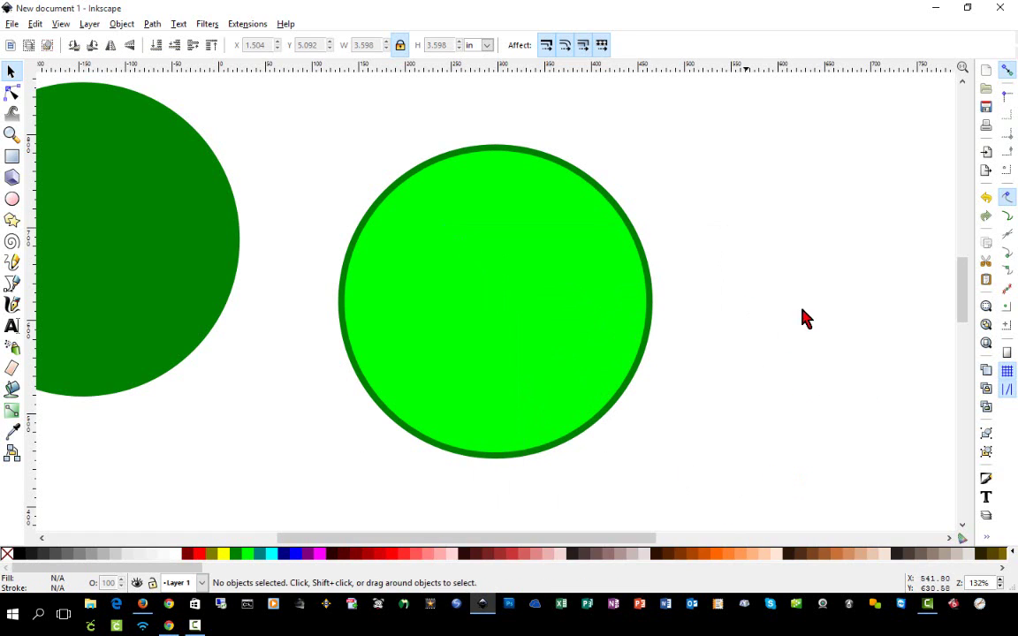
key(ctrl+shift+a)
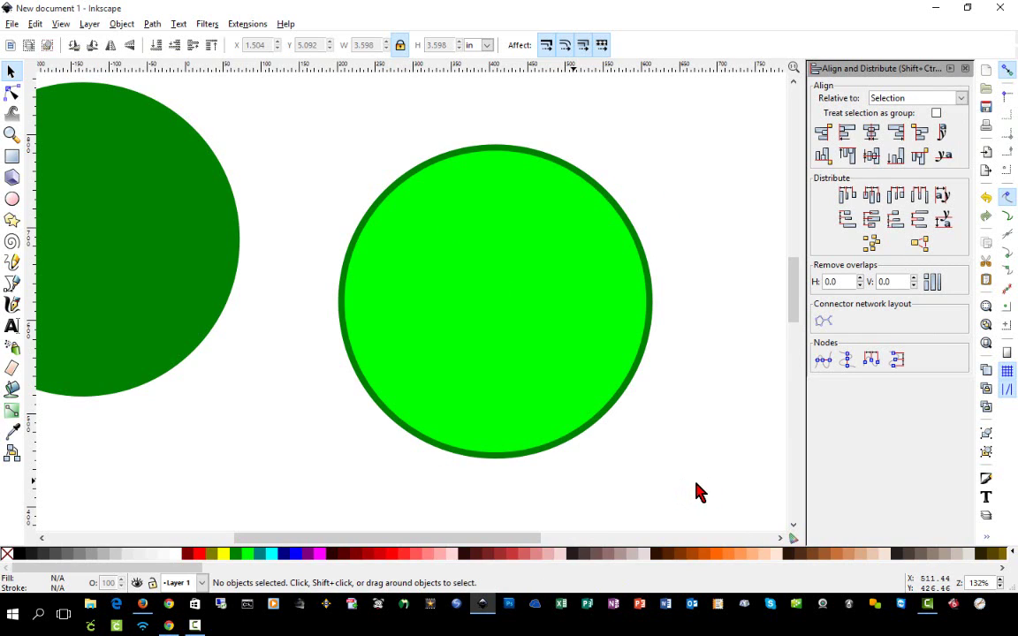
Duplicate the lime green circle and place the copy right of the stacked circles at about X 5.89, Y 5.51 in.
click(463, 309)
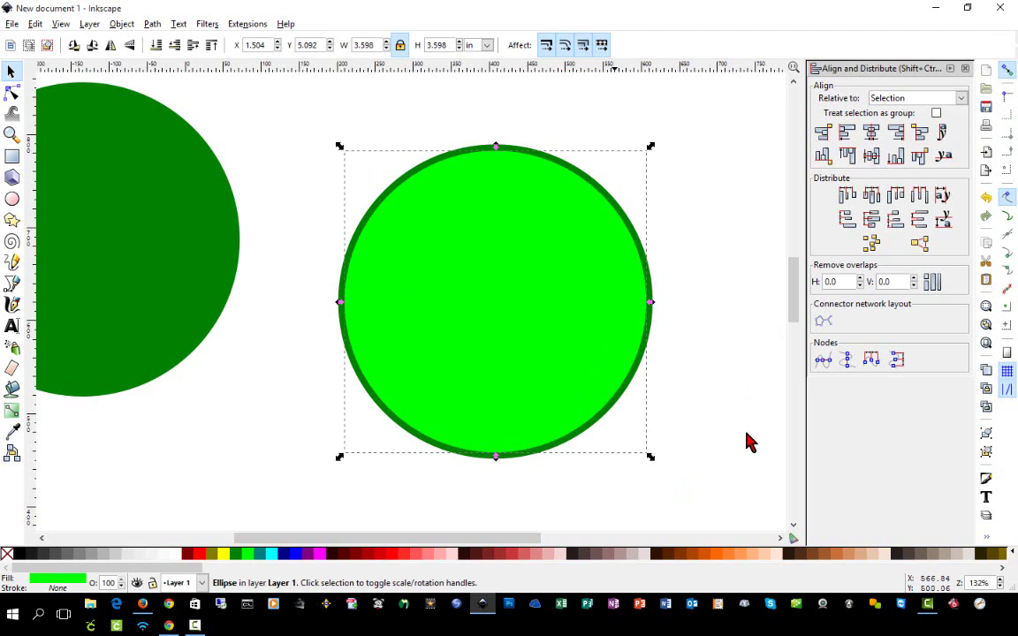
key(ctrl)
drag(469, 356, 405, 437)
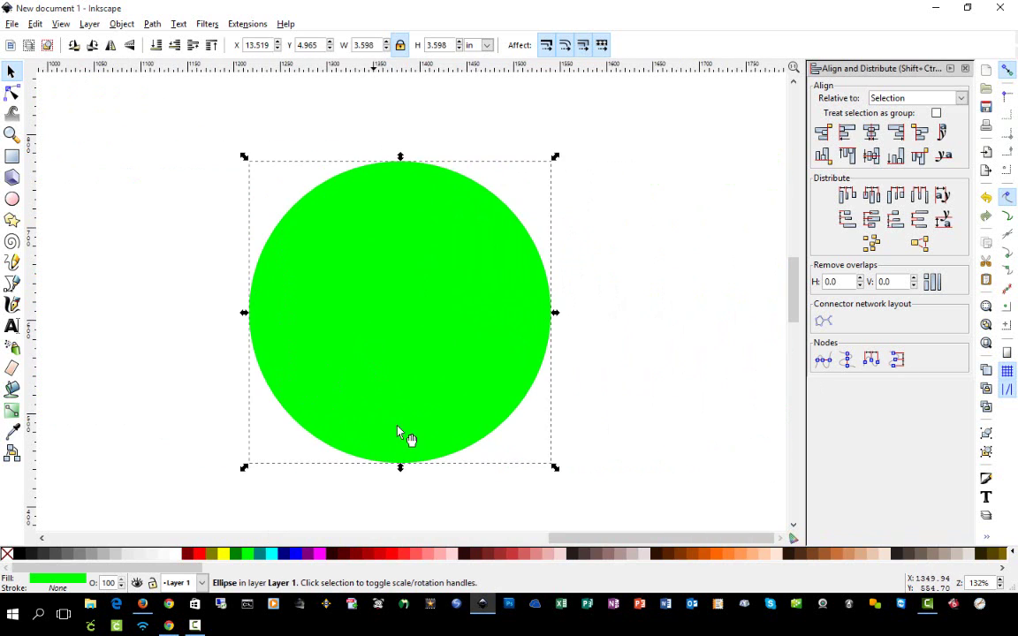
drag(581, 546, 466, 546)
scroll(469, 513, down, 3)
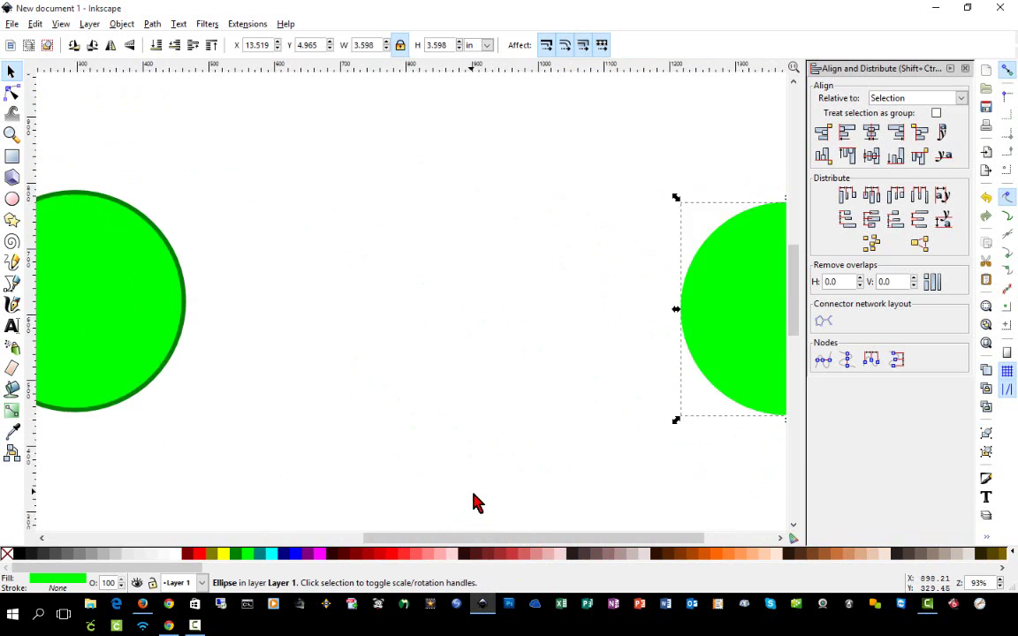
drag(559, 327, 364, 307)
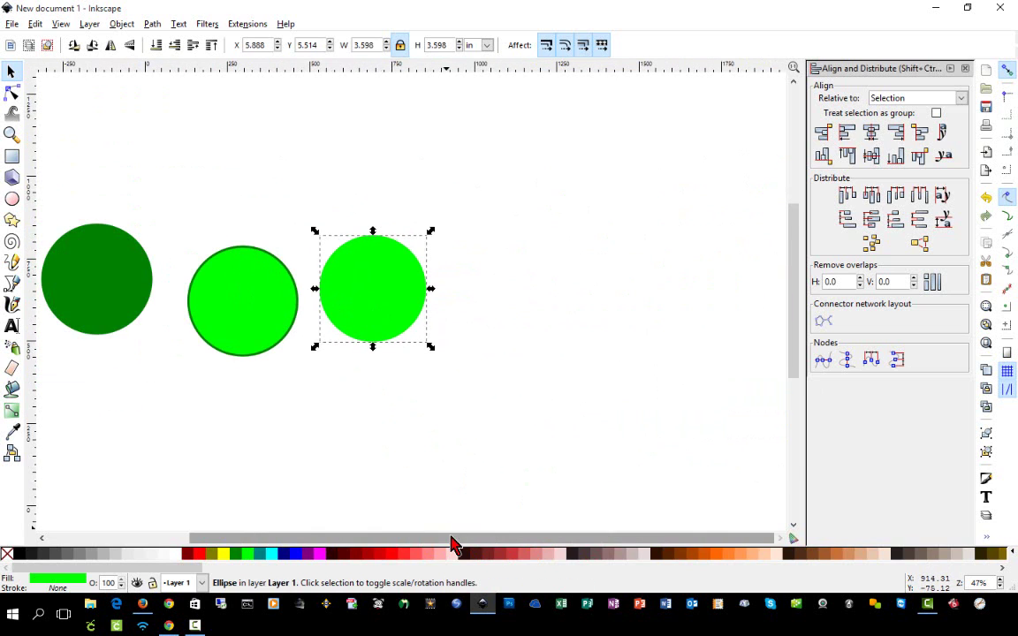
drag(452, 538, 318, 546)
scroll(352, 523, up, 3)
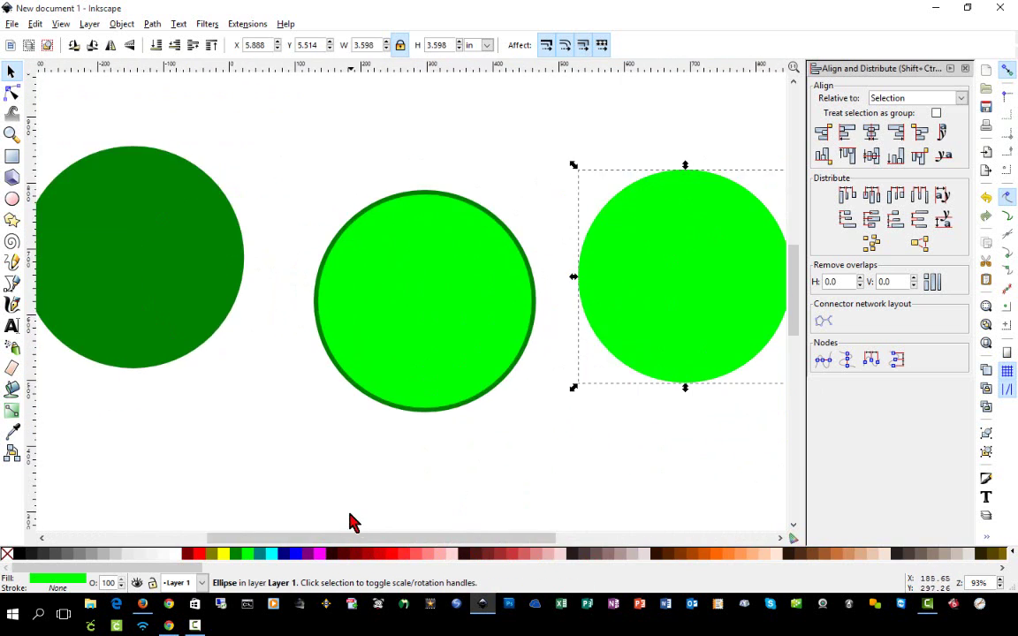
key(Escape)
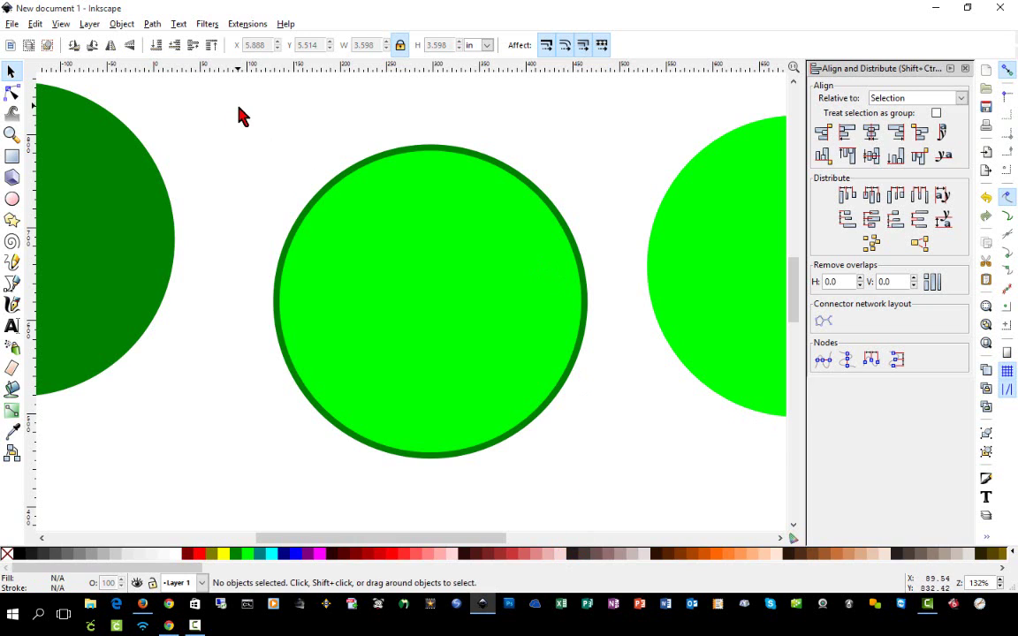
Subtract the lime circle from the dark green circle beneath it with Difference to form a thin ring, and close Align and Distribute.
drag(240, 107, 623, 495)
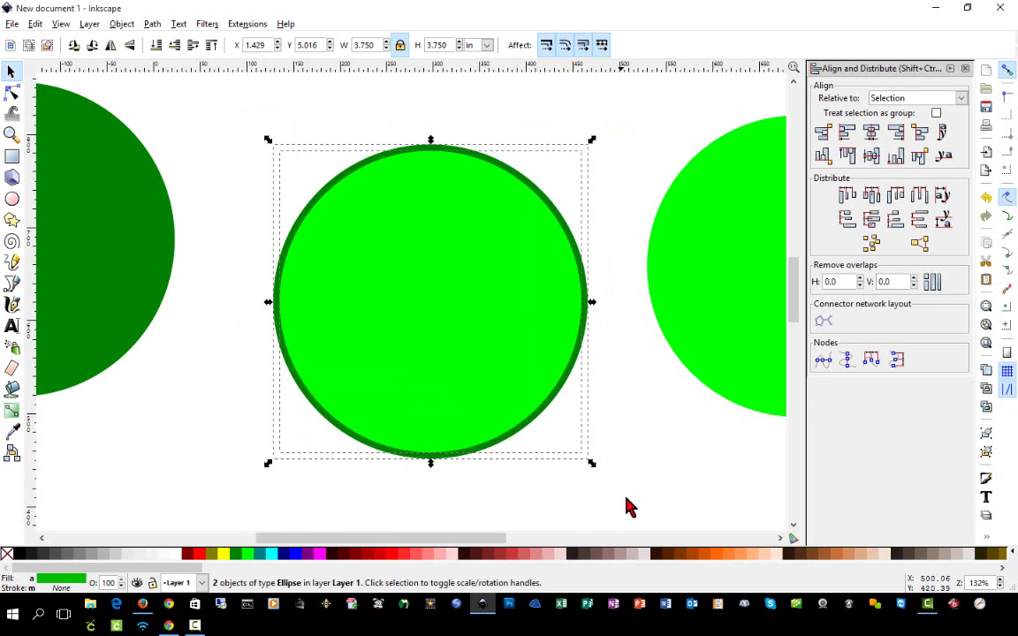
click(152, 24)
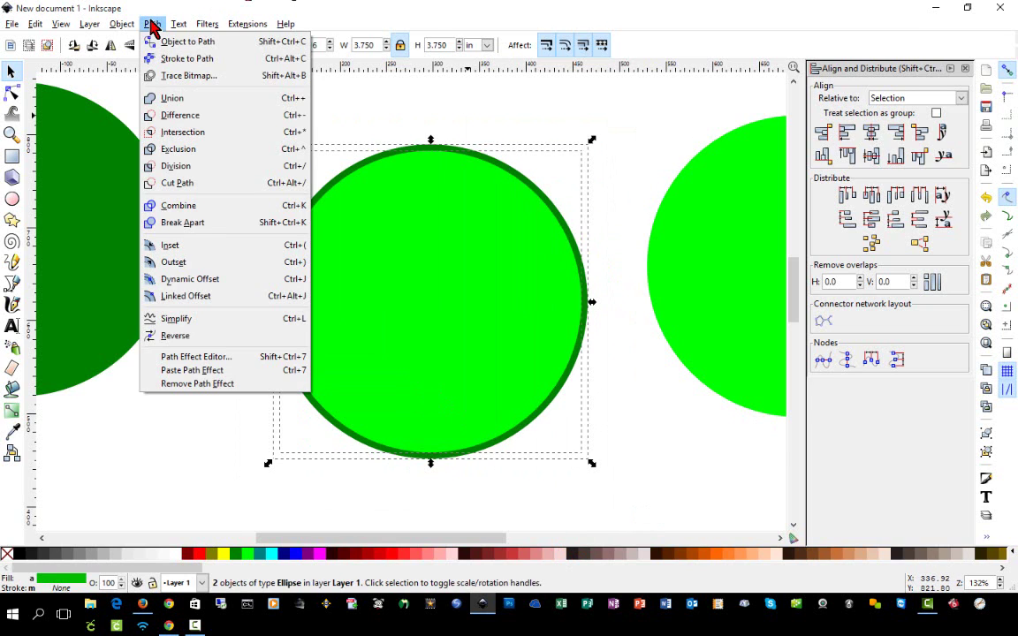
click(191, 116)
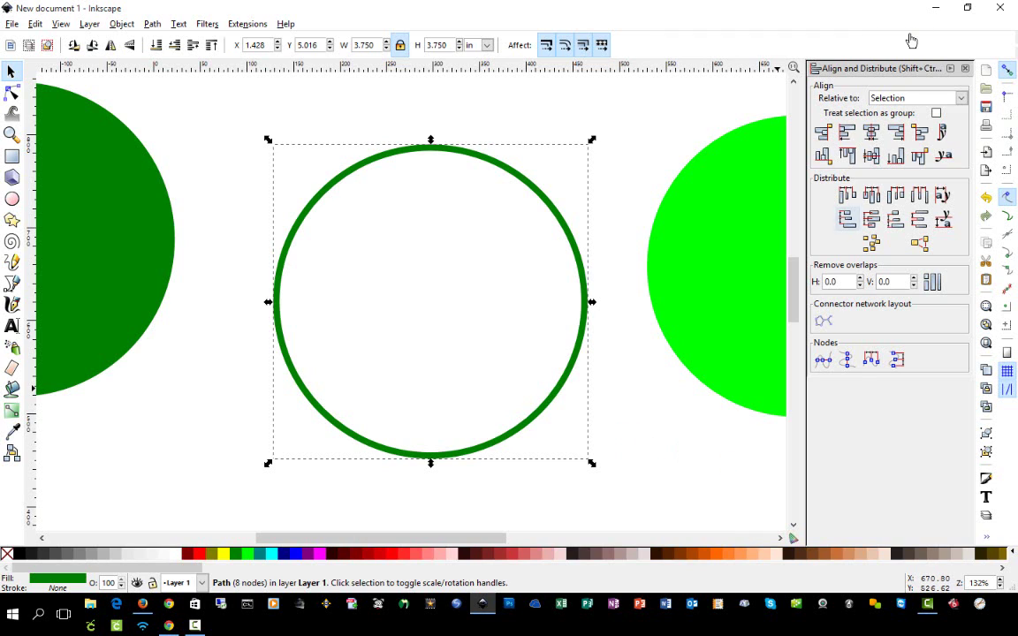
click(966, 68)
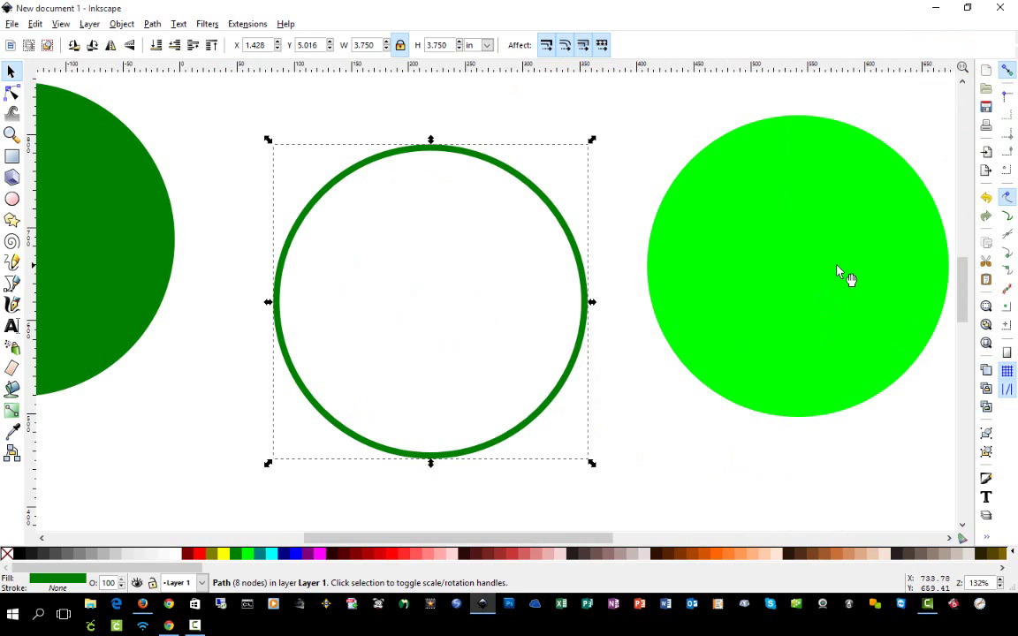
Move the spare lime circle onto the dark green ring and align their centres horizontally and vertically.
drag(839, 273, 473, 310)
click(723, 504)
drag(721, 500, 241, 179)
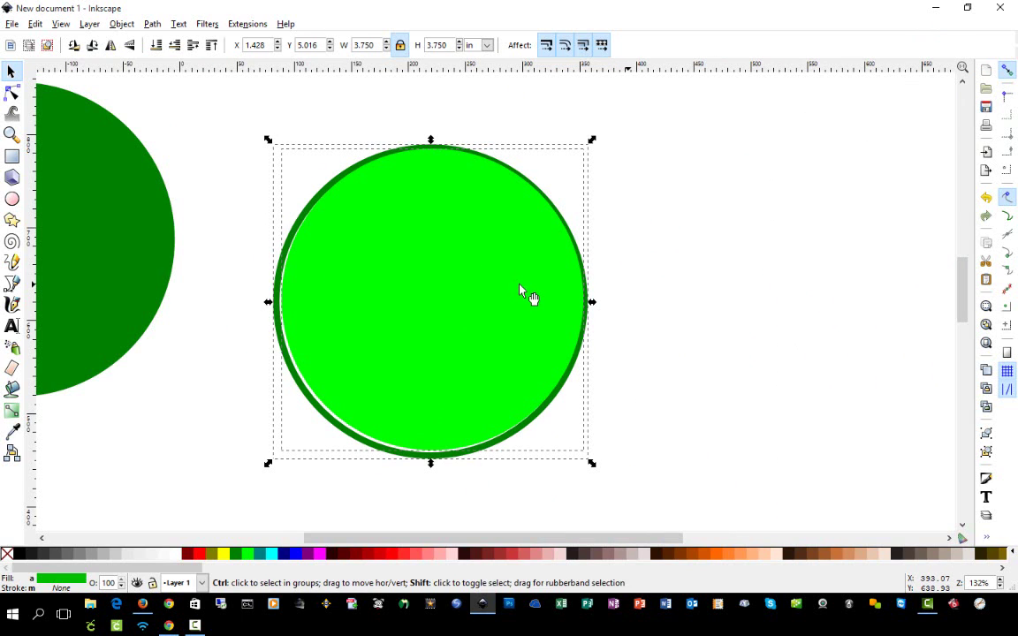
key(shift+ctrl+a)
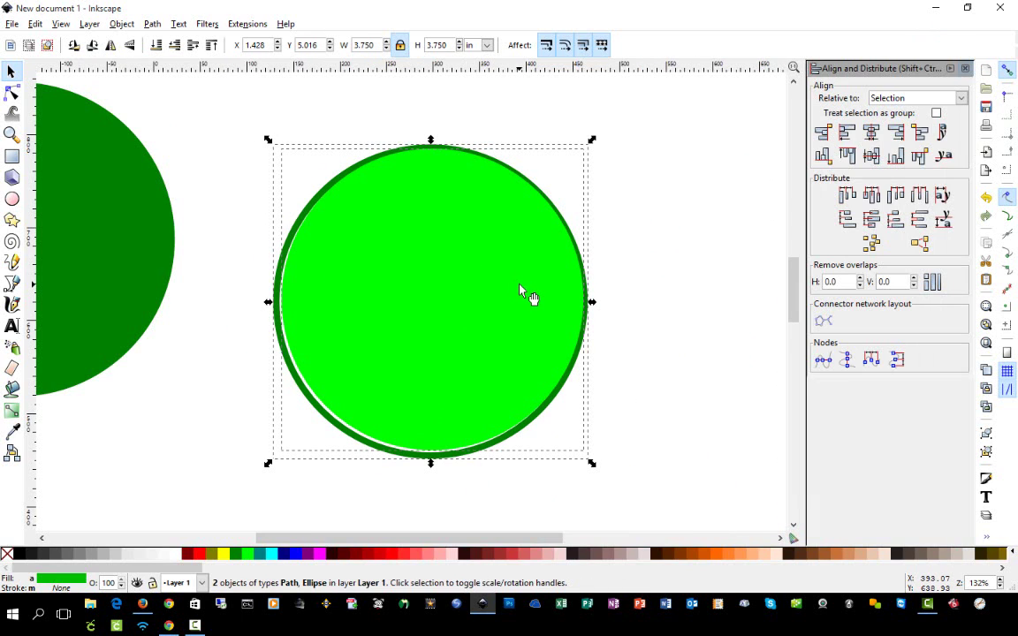
click(874, 132)
click(870, 157)
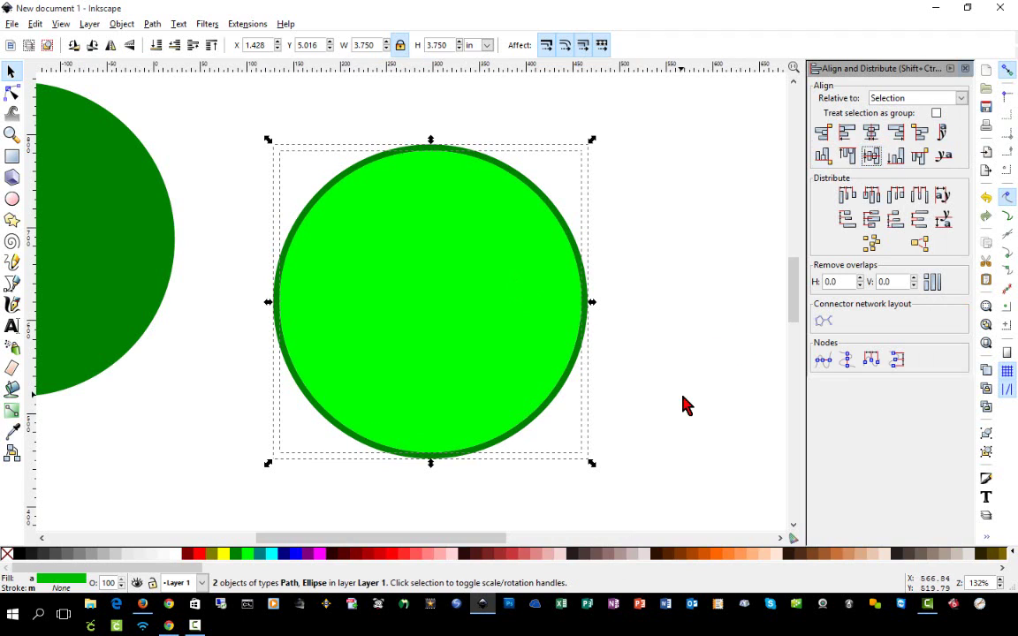
click(673, 491)
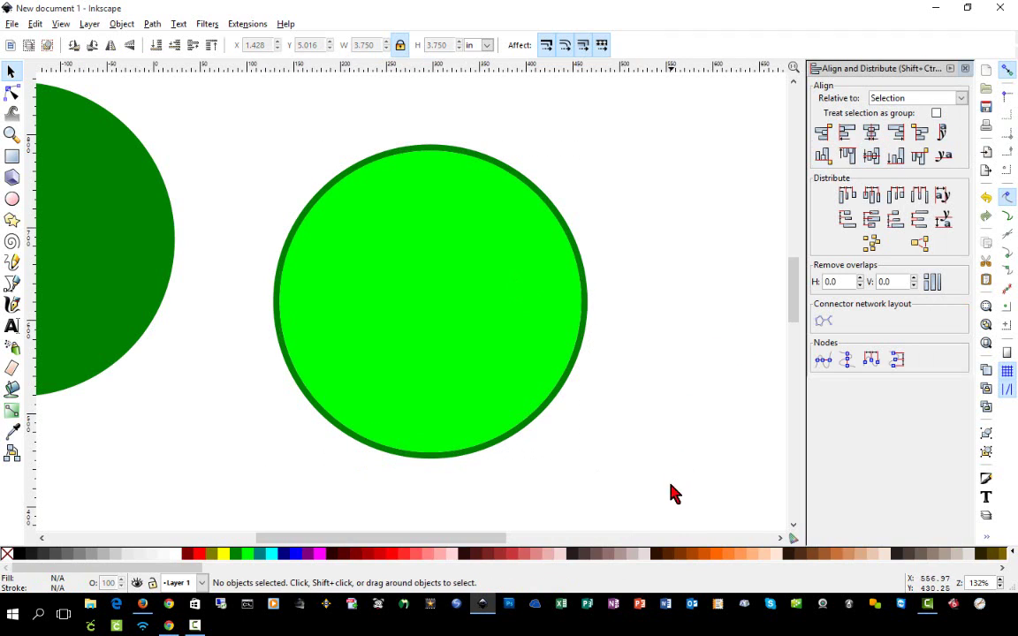
Shrink the lime green circle about its centre to about 3.45 in, leaving a gap inside the thin dark green ring.
click(433, 296)
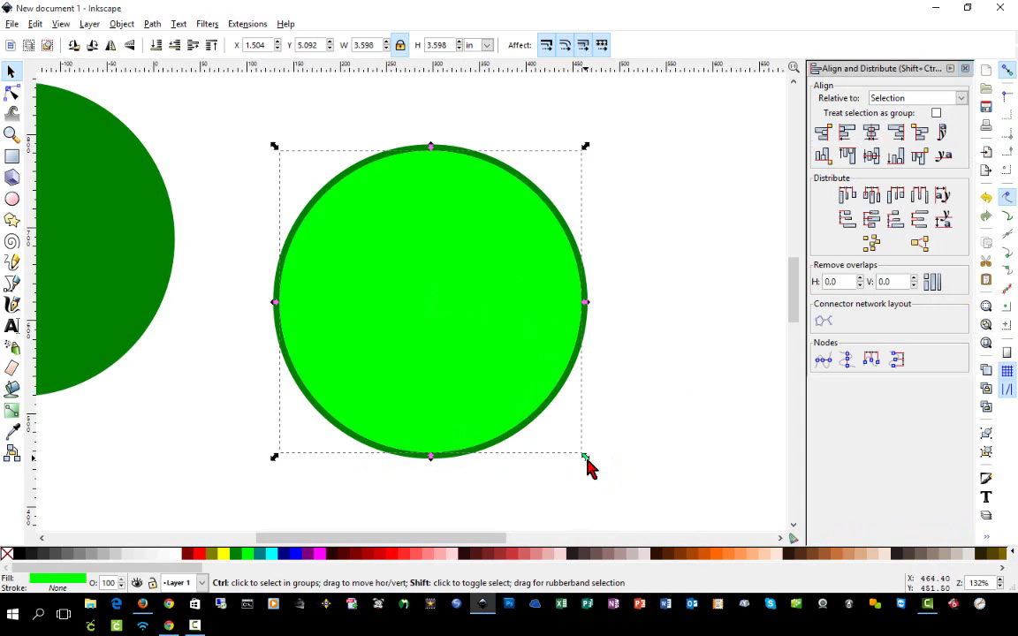
key(less)
key(less)
key(less)
key(less)
key(less)
key(less)
key(less)
key(less)
key(less)
key(less)
key(less)
key(less)
key(less)
key(less)
key(less)
key(less)
key(less)
drag(570, 458, 598, 456)
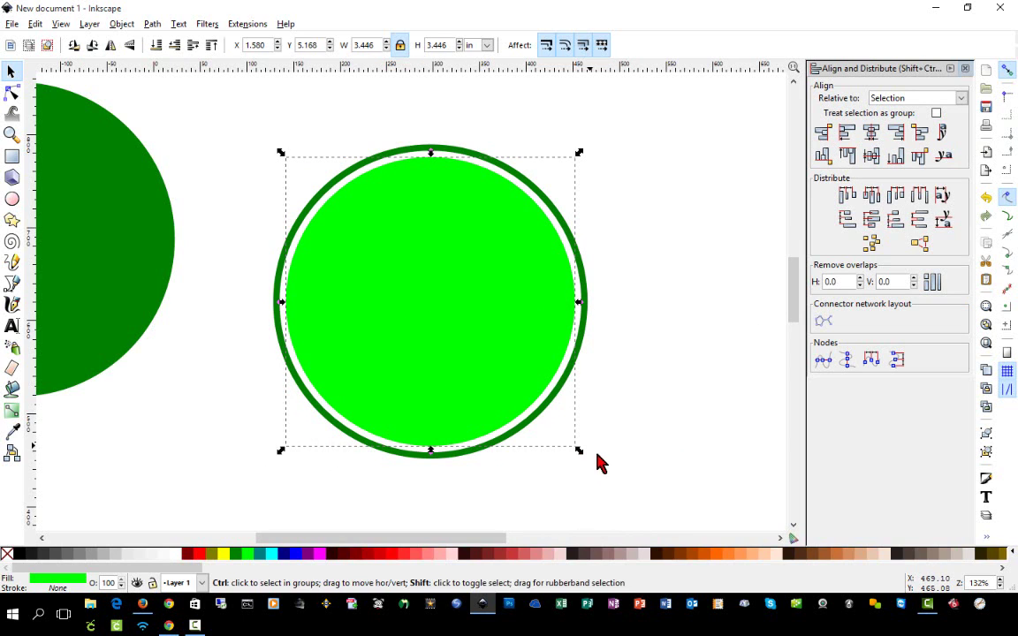
Duplicate the lime green circle, fill the copy with dark green and shrink it about its centre to about 2.28 in.
click(705, 386)
click(403, 302)
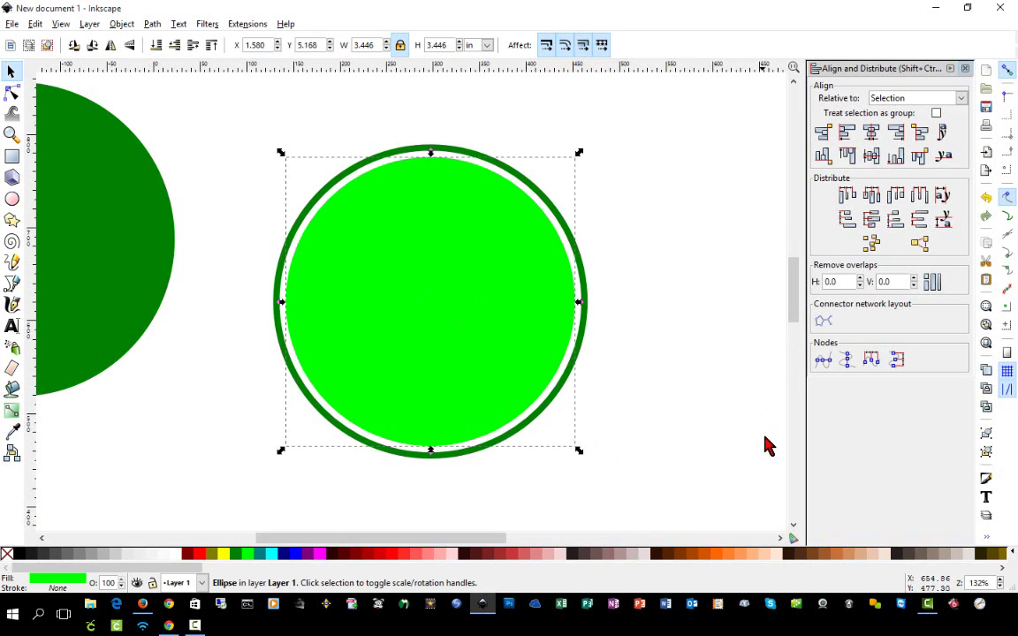
key(ctrl)
click(235, 555)
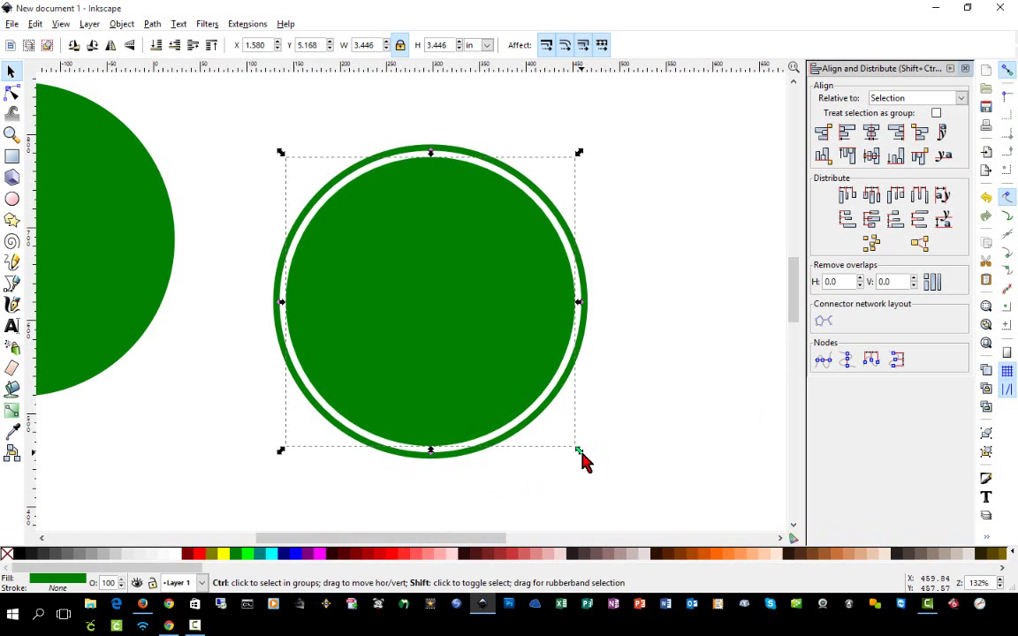
drag(582, 458, 541, 425)
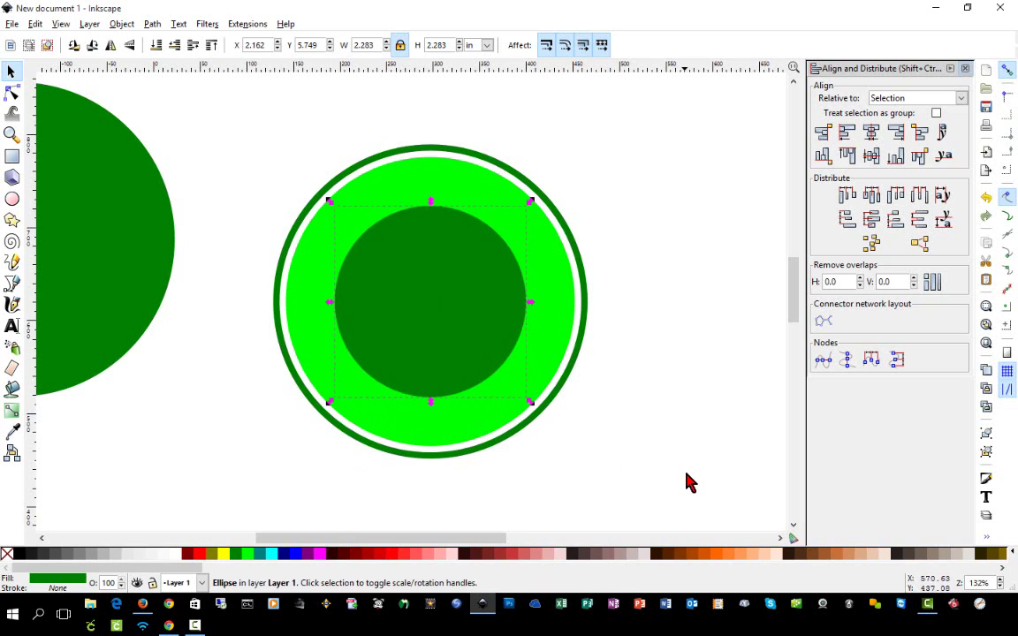
click(645, 491)
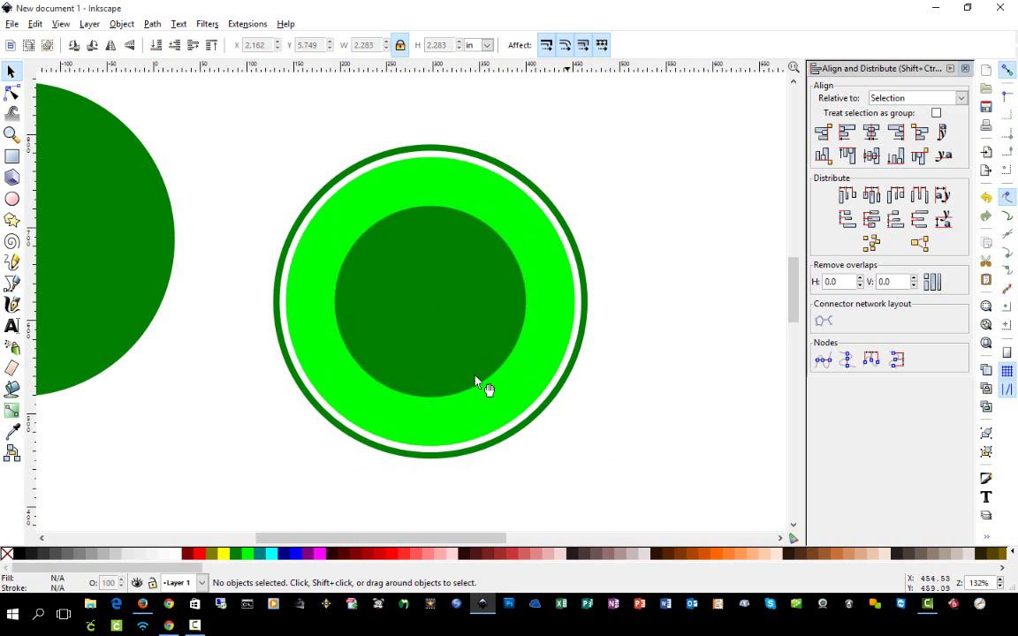
Subtract the inner dark green circle from the lime green circle with Difference to form a wide ring.
click(393, 322)
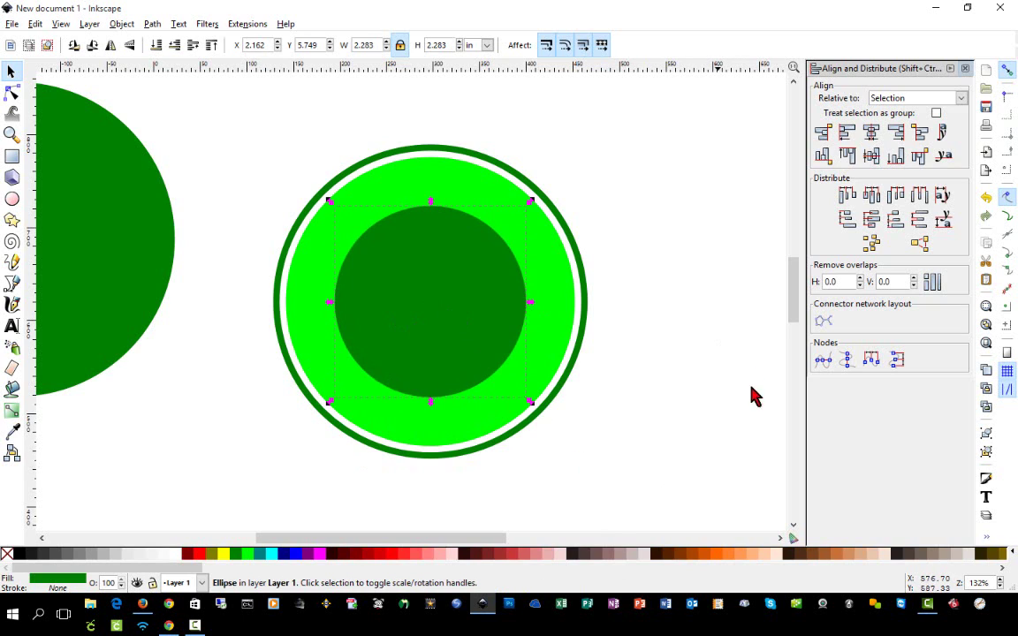
shift+click(561, 291)
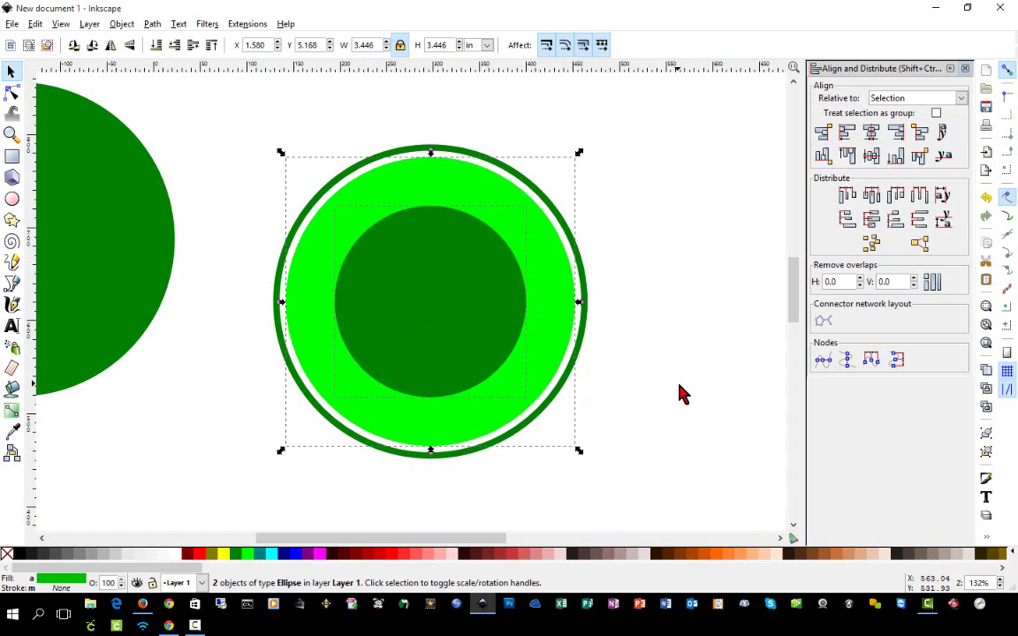
click(152, 24)
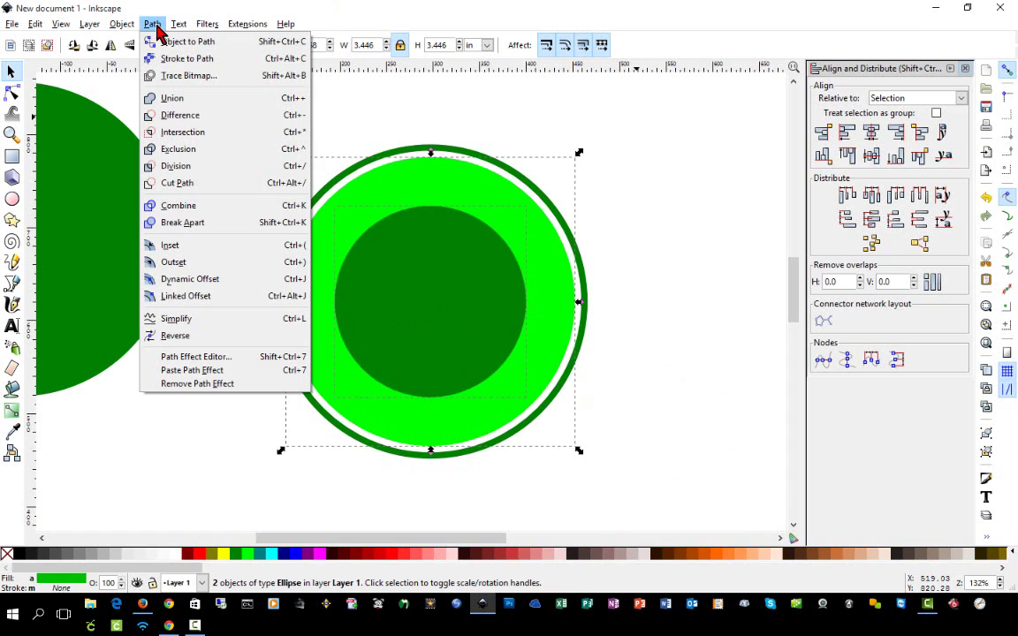
click(204, 115)
click(679, 461)
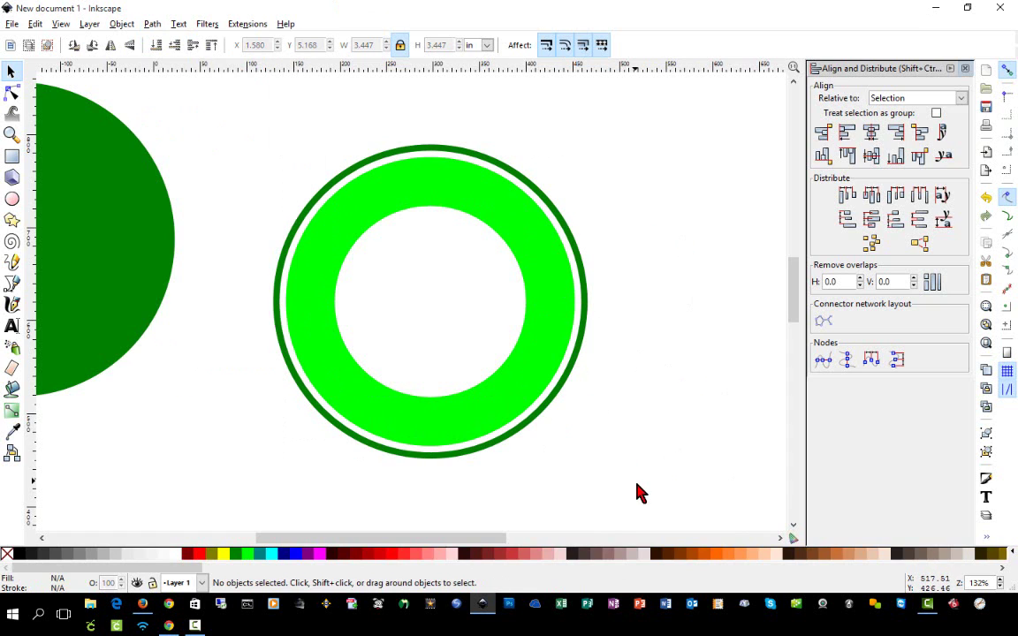
Fill both concentric rings with dark green and delete the spare dark green circle beside them.
drag(642, 497, 252, 125)
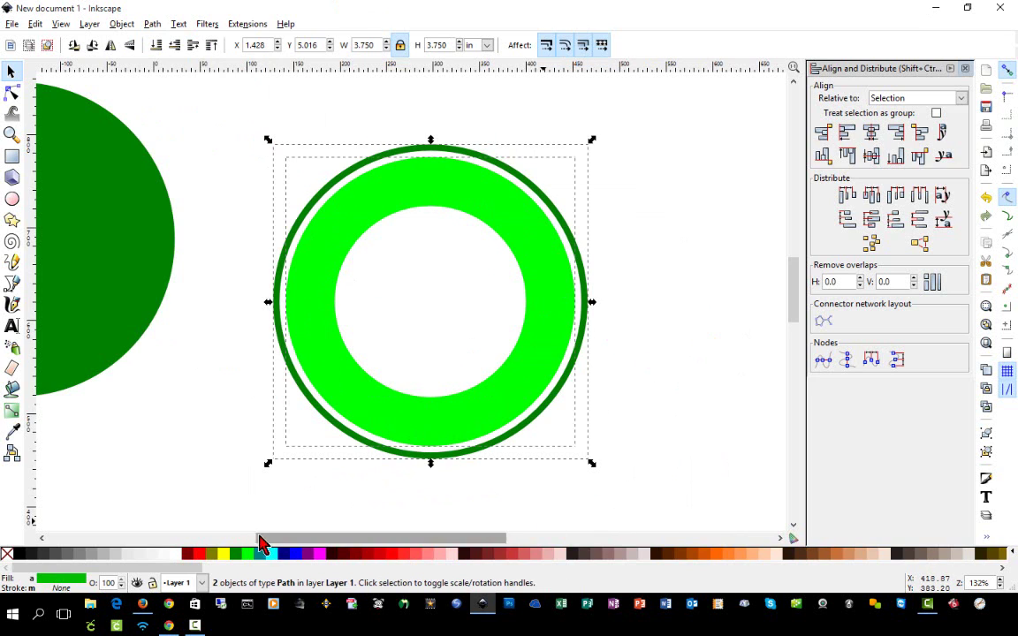
click(237, 556)
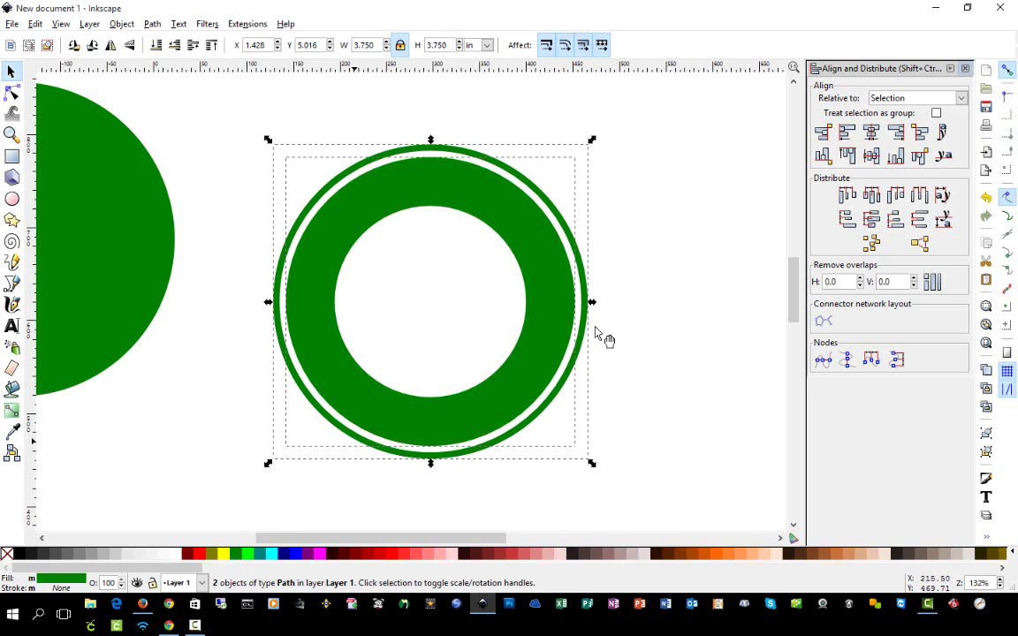
click(693, 270)
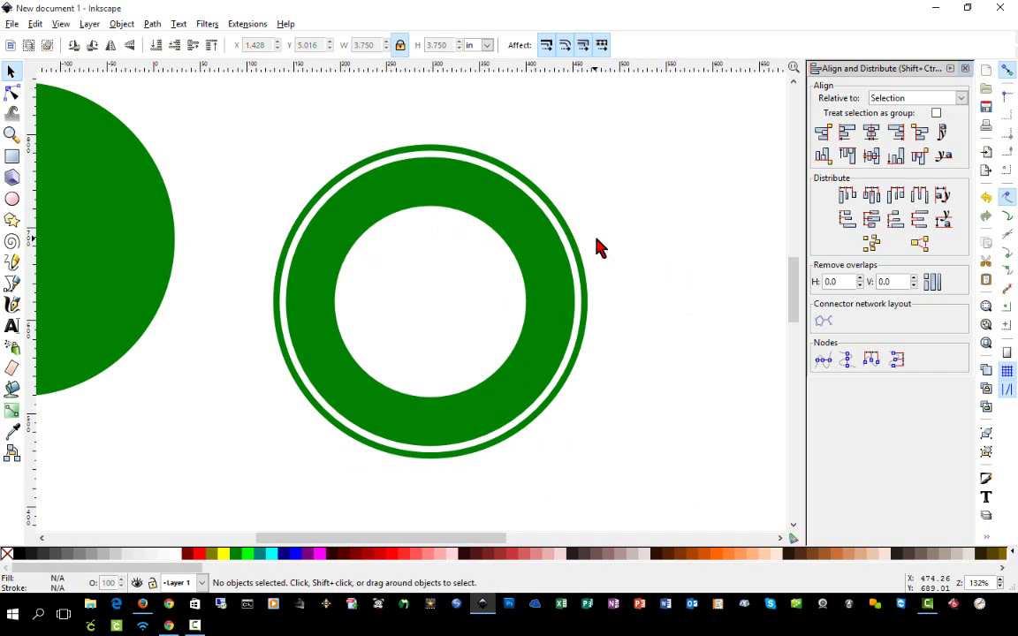
click(73, 231)
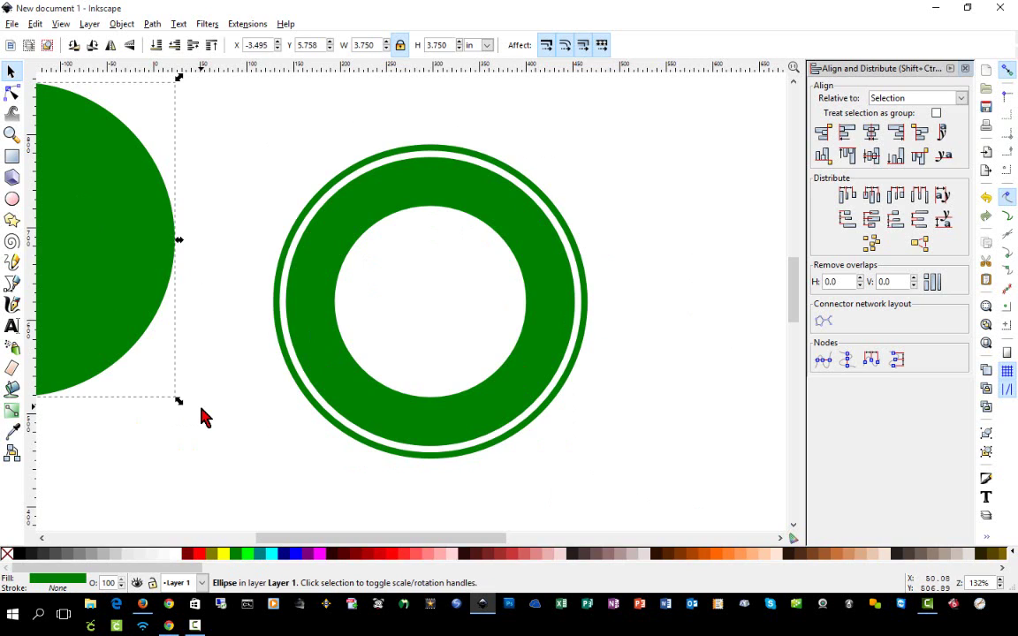
key(Delete)
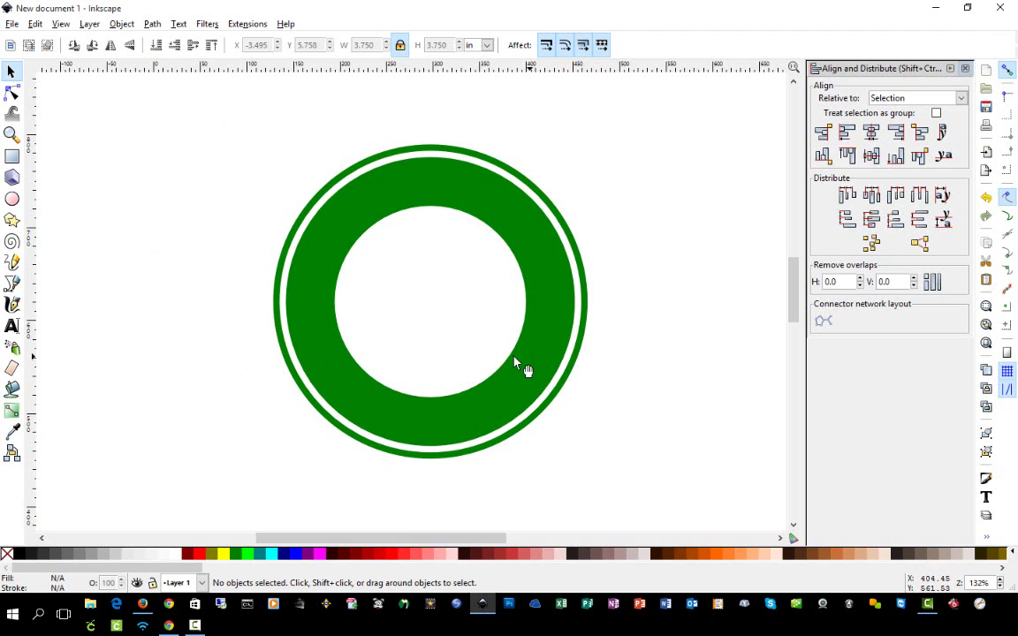
Draw a five-cornered star about 0.46 in wide on the empty canvas left of the rings and fill it yellow.
click(12, 220)
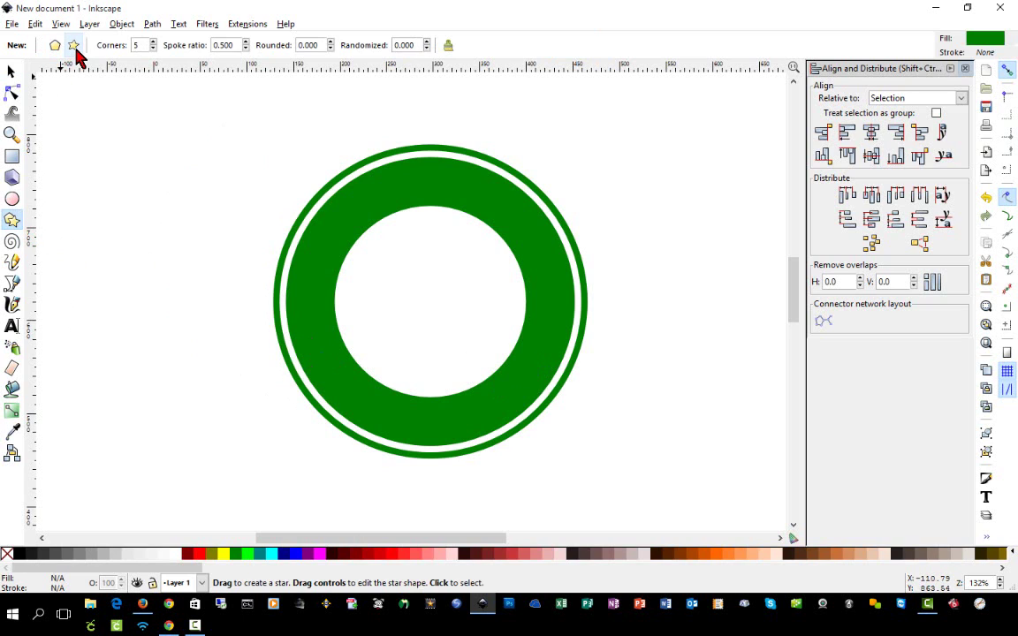
click(152, 50)
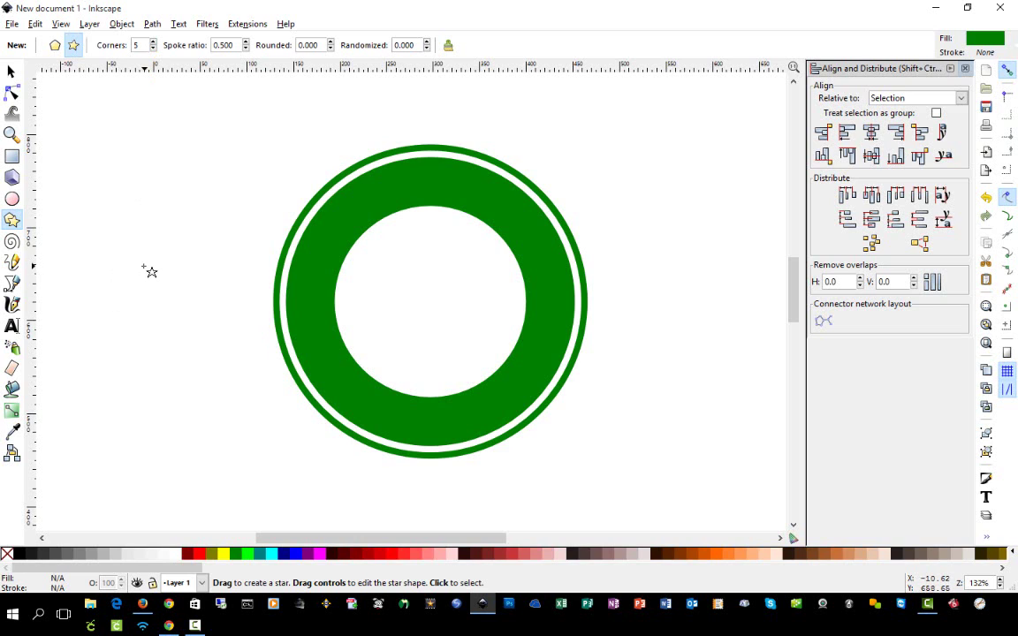
key(ctrl)
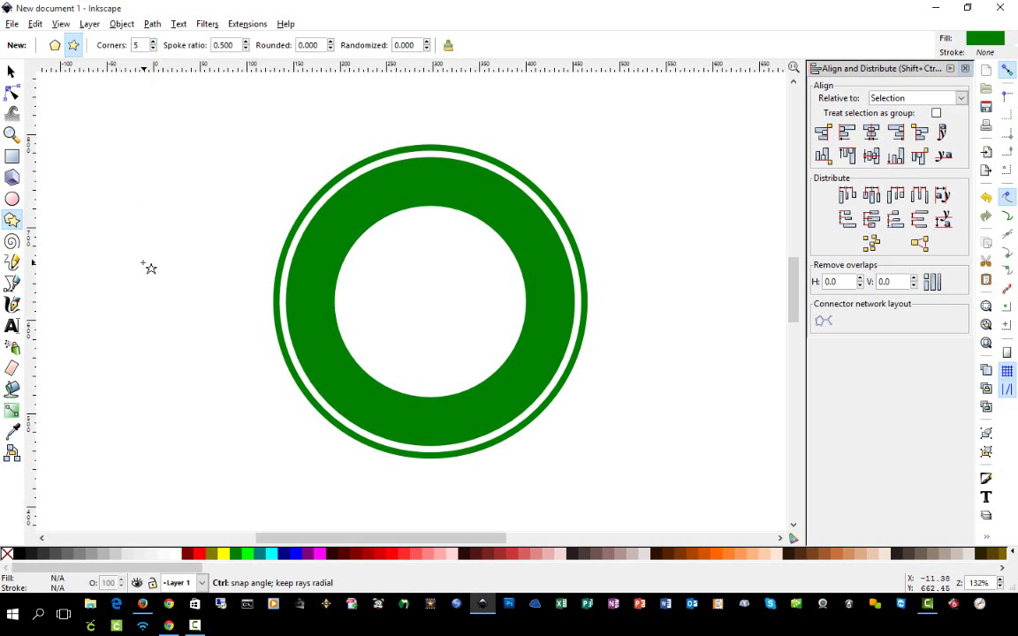
drag(141, 262, 157, 277)
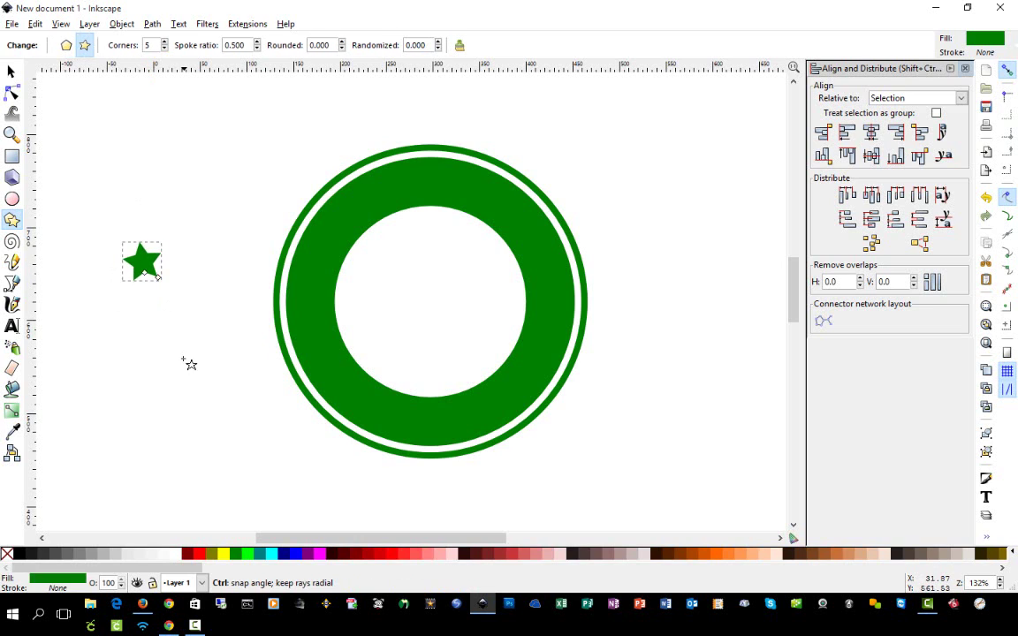
click(11, 72)
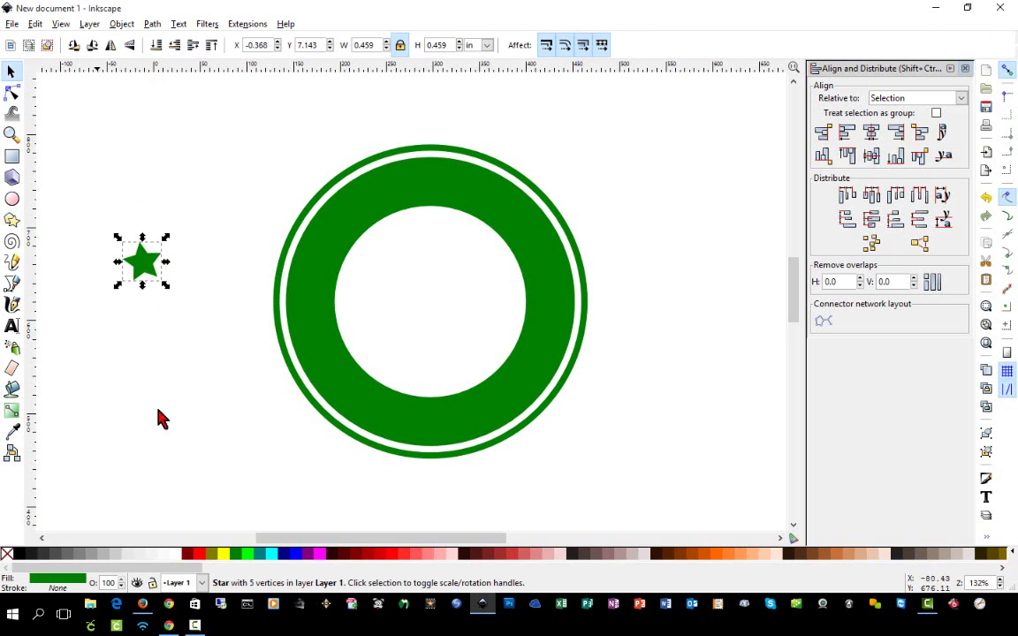
click(224, 554)
Move the yellow star onto the lower left of the wide ring and rotate it slightly to follow the curve.
click(157, 278)
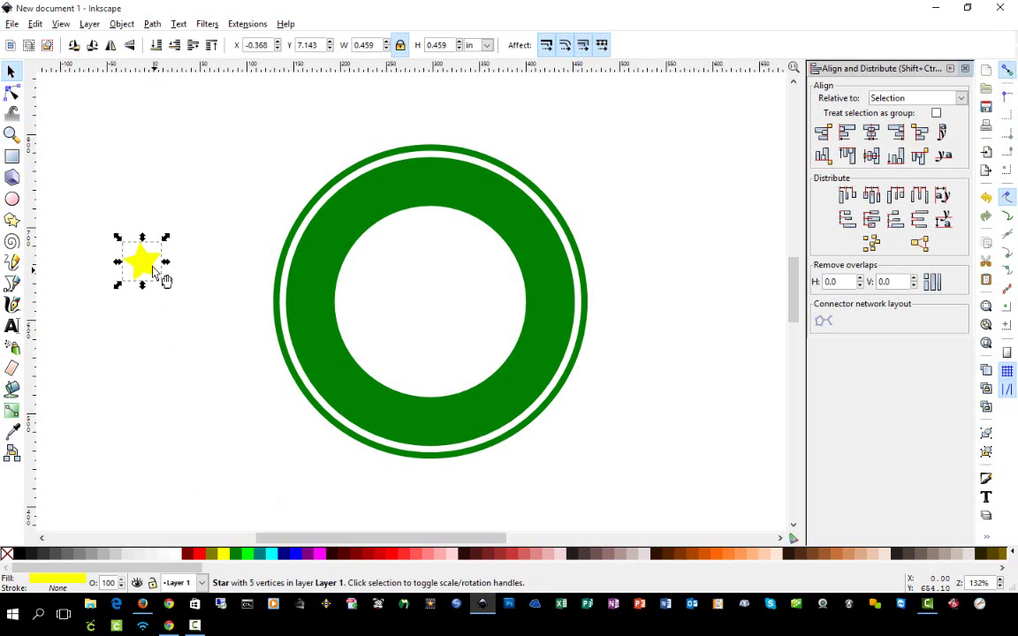
drag(158, 277, 320, 341)
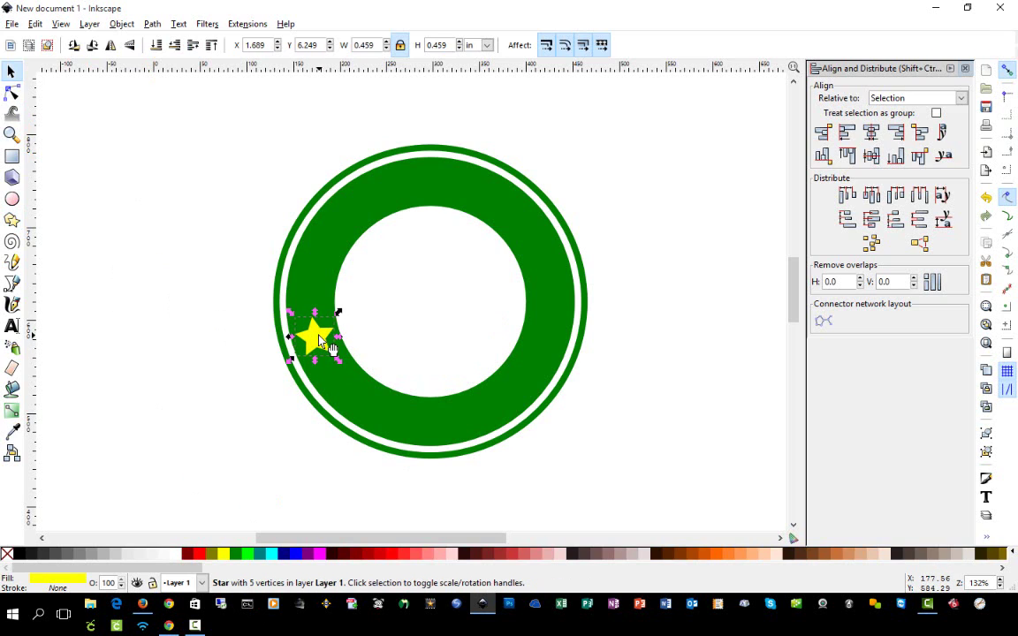
click(320, 343)
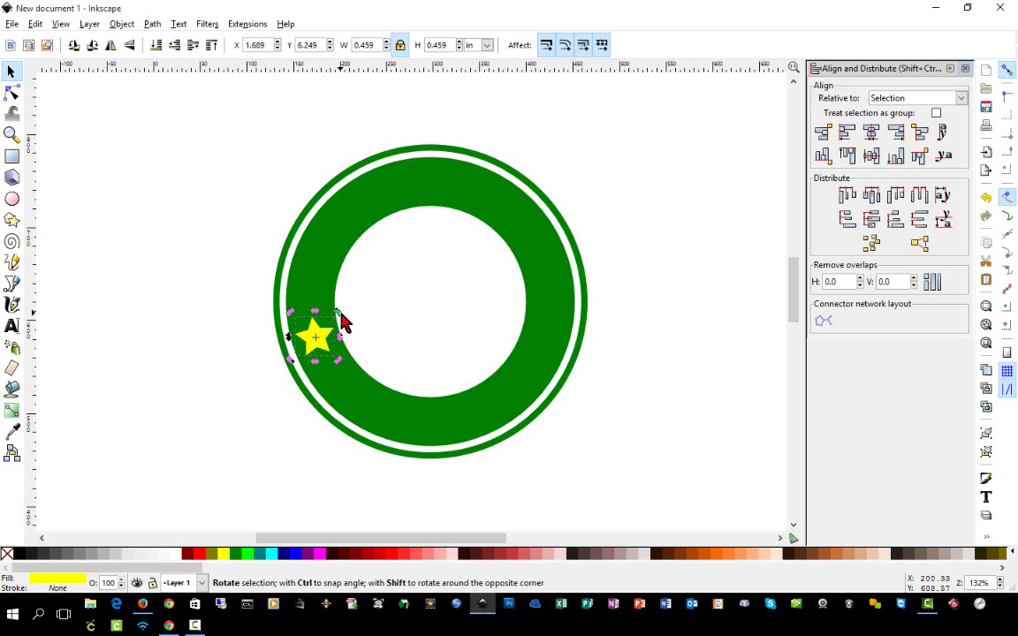
drag(340, 314, 310, 336)
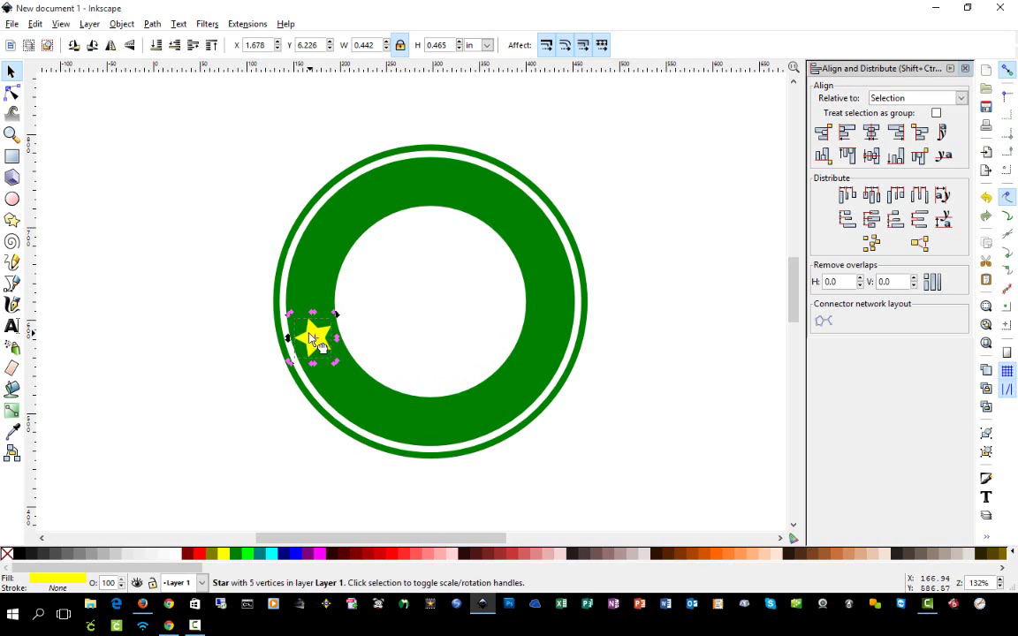
click(232, 451)
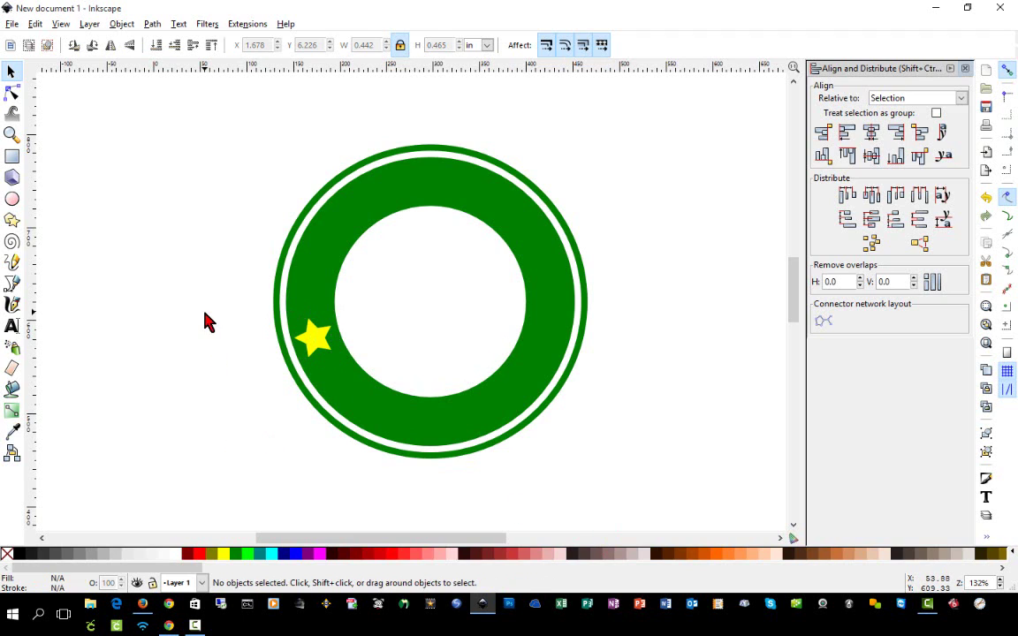
Duplicate the star, flip the copy horizontally and place it on the ring's lower right at about X 4.40, Y 6.06 in.
click(317, 346)
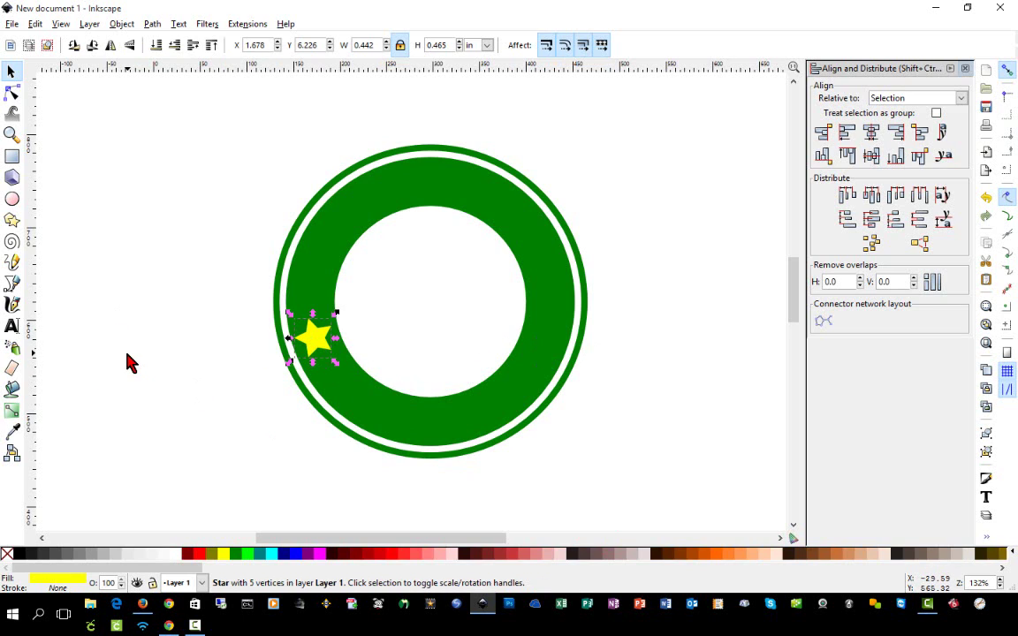
key(ctrl+d)
drag(319, 343, 534, 356)
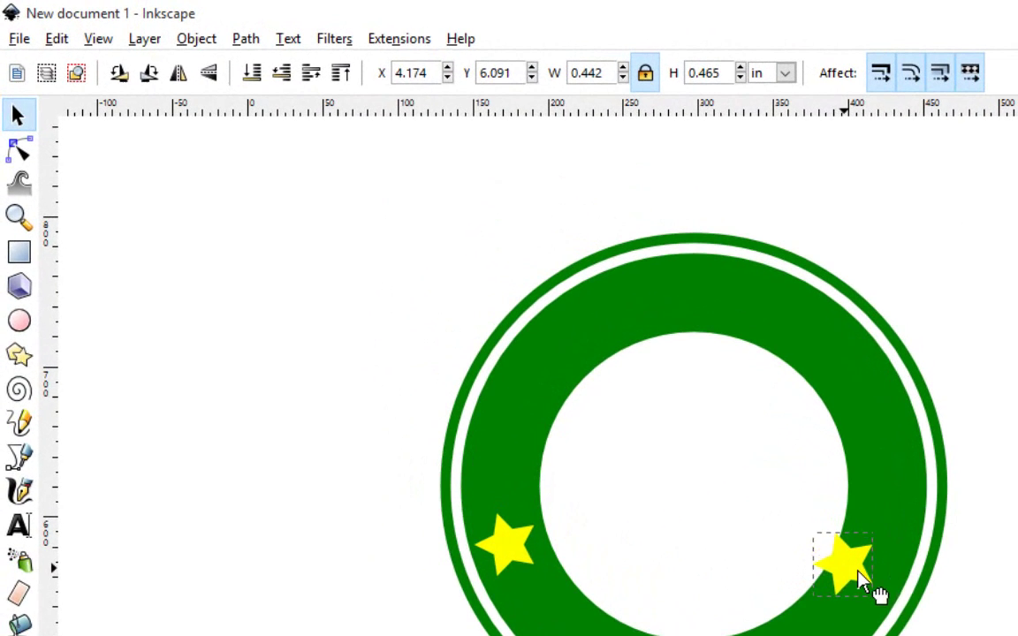
drag(862, 579, 884, 590)
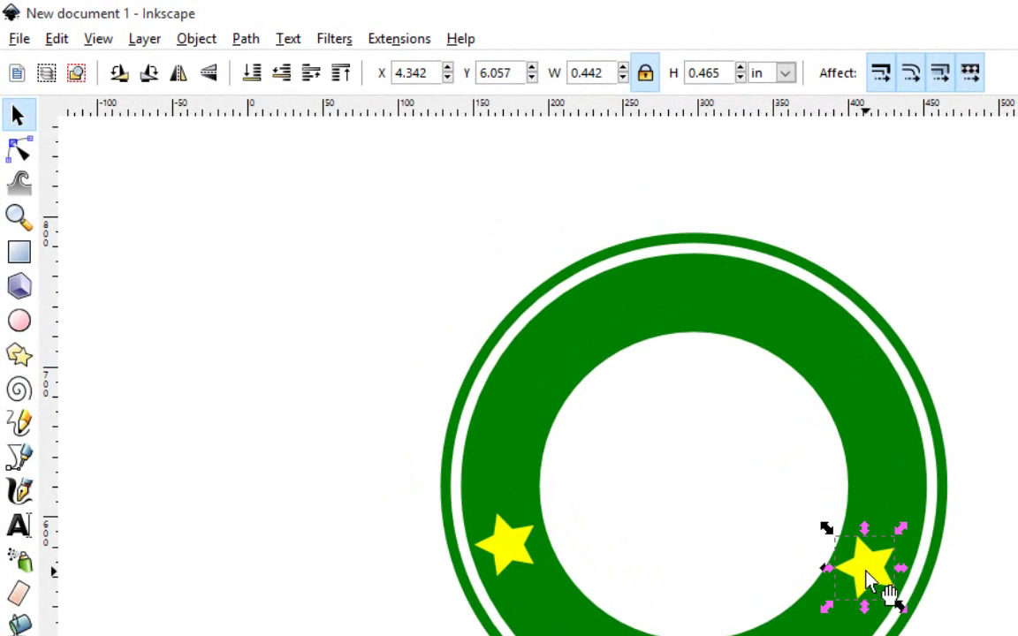
click(181, 88)
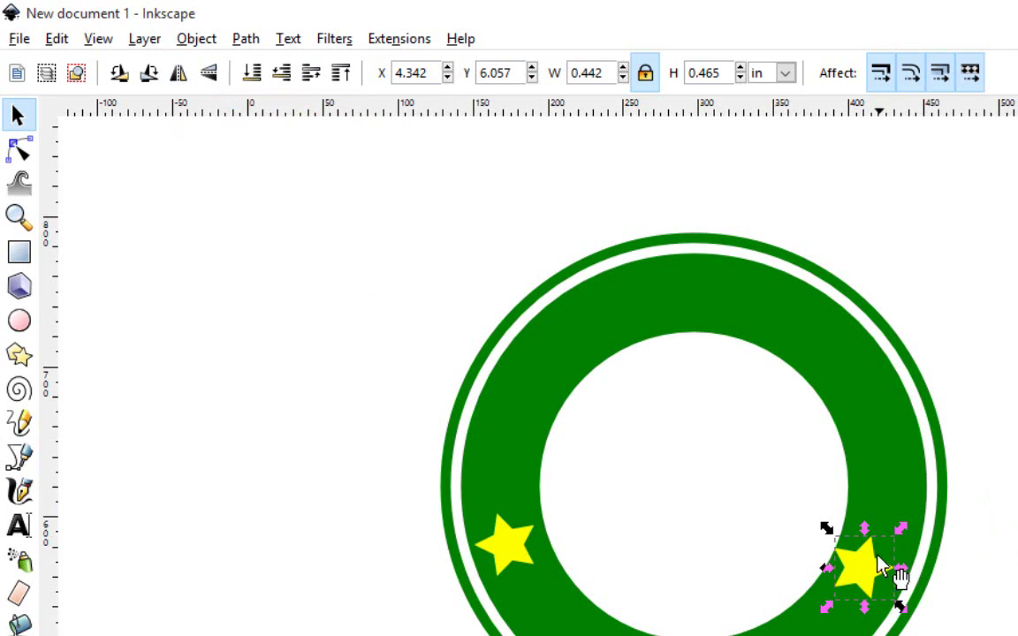
drag(875, 574, 883, 575)
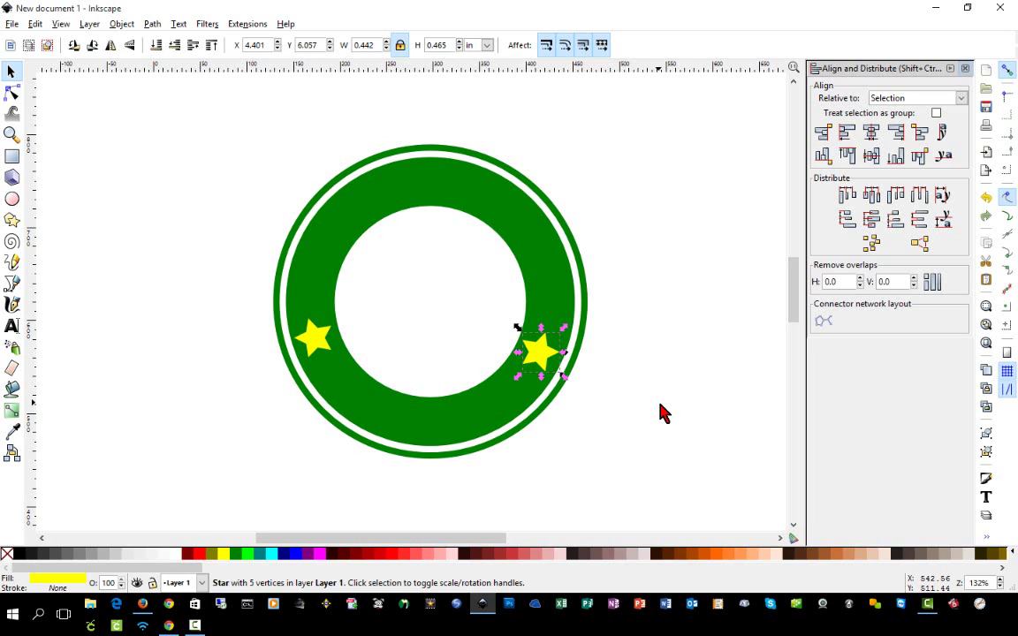
Align both yellow stars with each other by centring them on a common horizontal axis.
click(637, 414)
drag(656, 415, 200, 295)
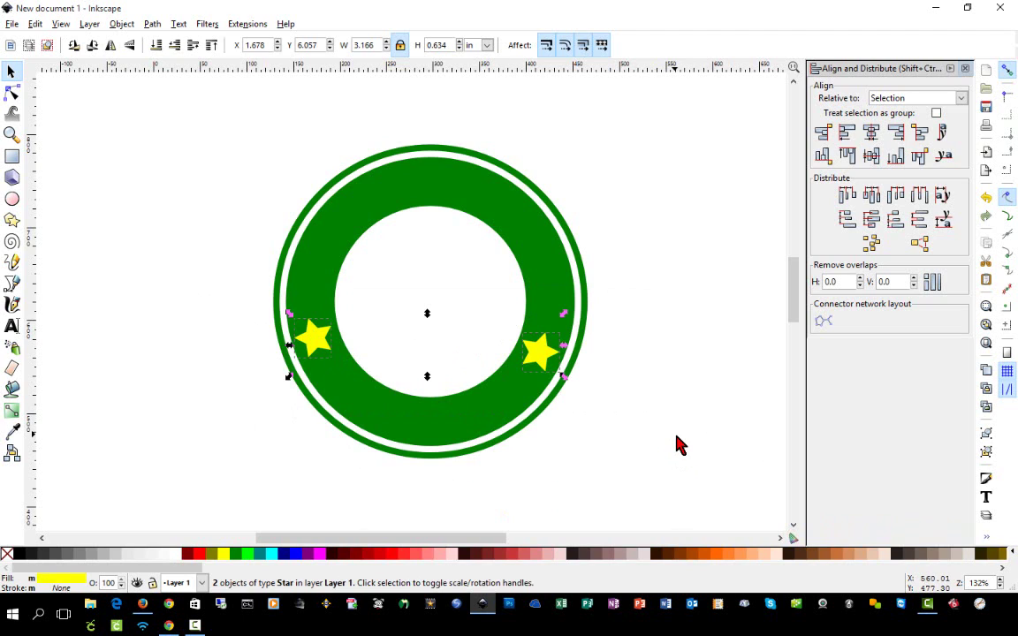
click(872, 161)
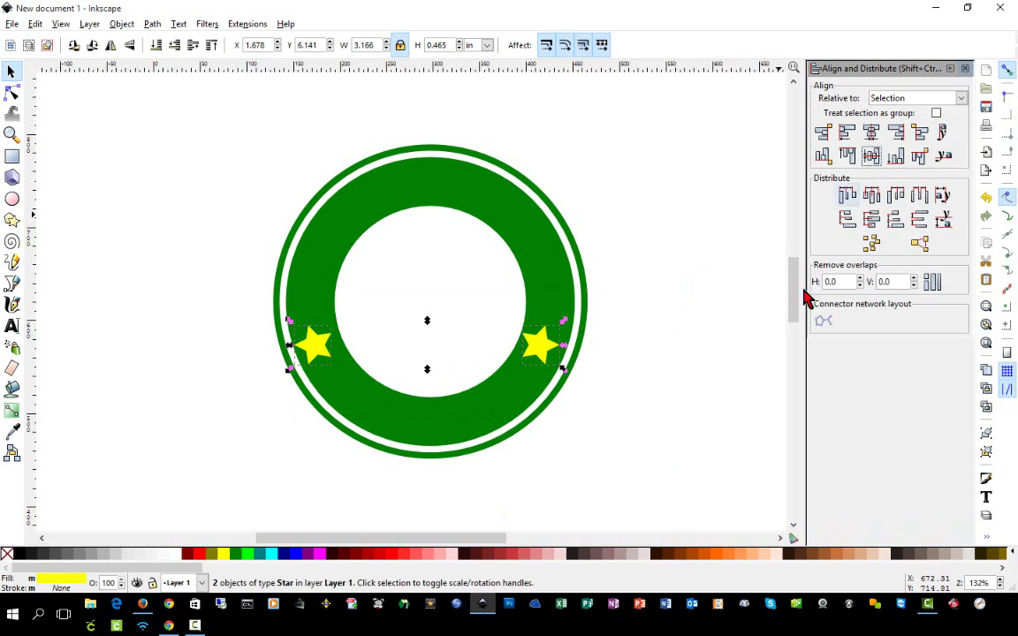
click(634, 469)
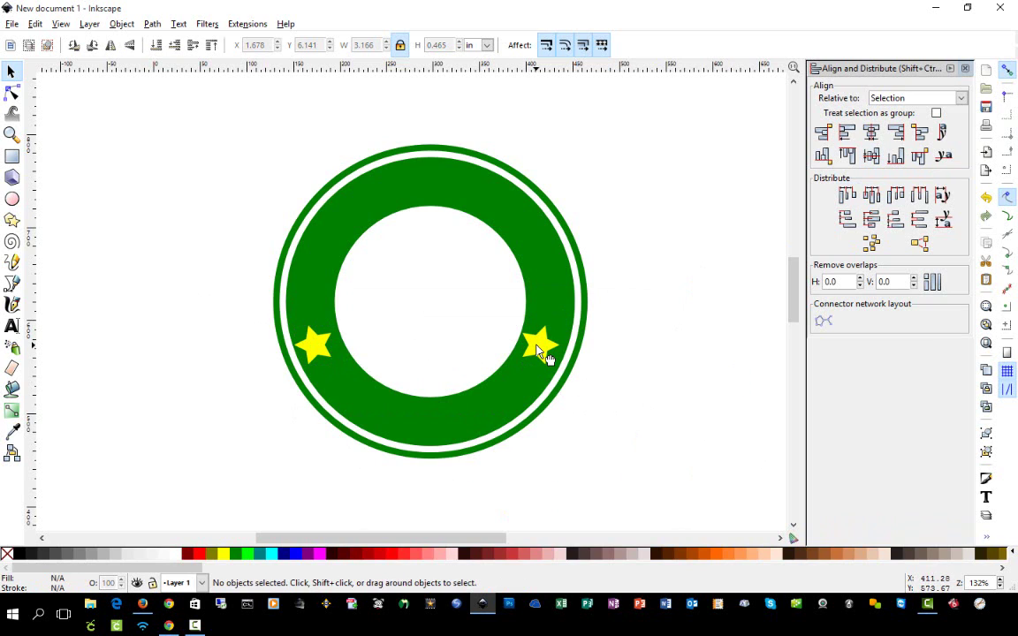
Move the two stars together slightly right and down to about X 154.8, Y 548.2 px.
click(541, 349)
drag(161, 262, 603, 414)
drag(546, 351, 550, 351)
Place a horizontal guide across the upper part of the rings, above their centre.
click(643, 73)
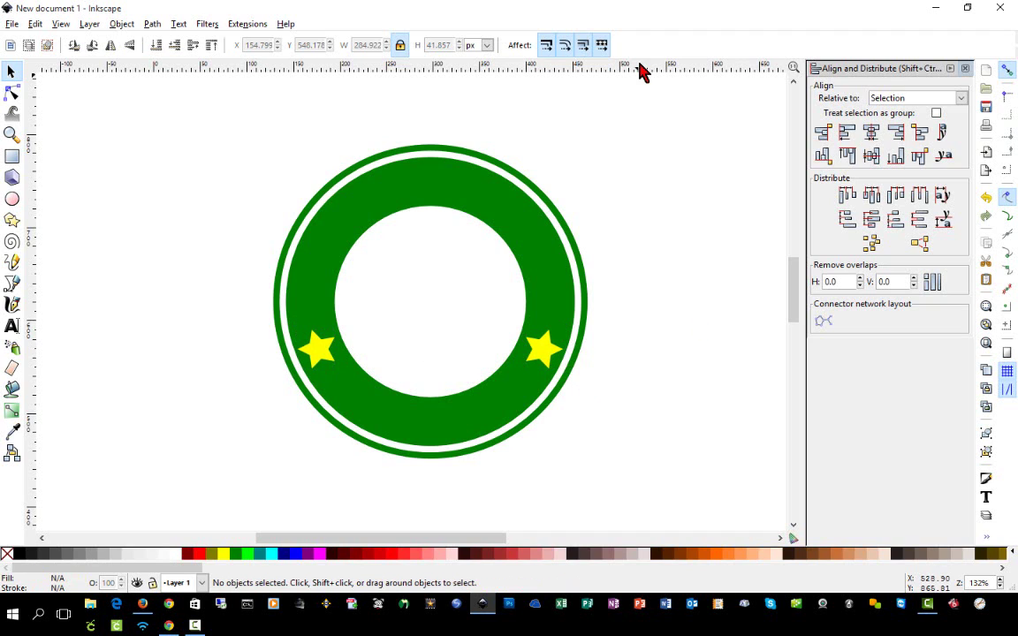
drag(642, 73, 654, 232)
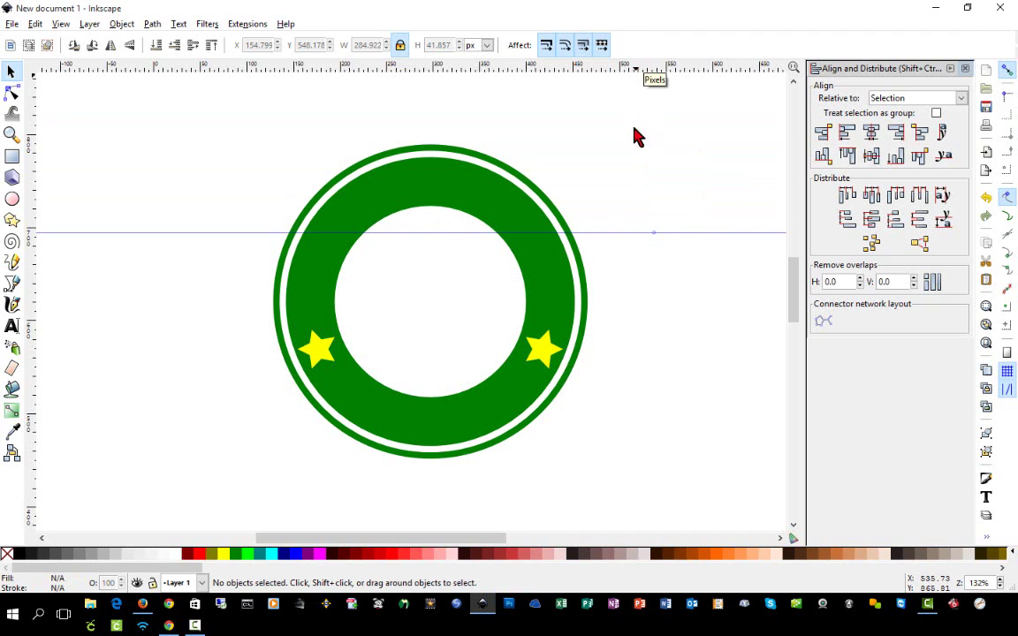
Move the horizontal guide down through the stars' centres to check their alignment, and remove the guide from the canvas.
drag(648, 235, 625, 351)
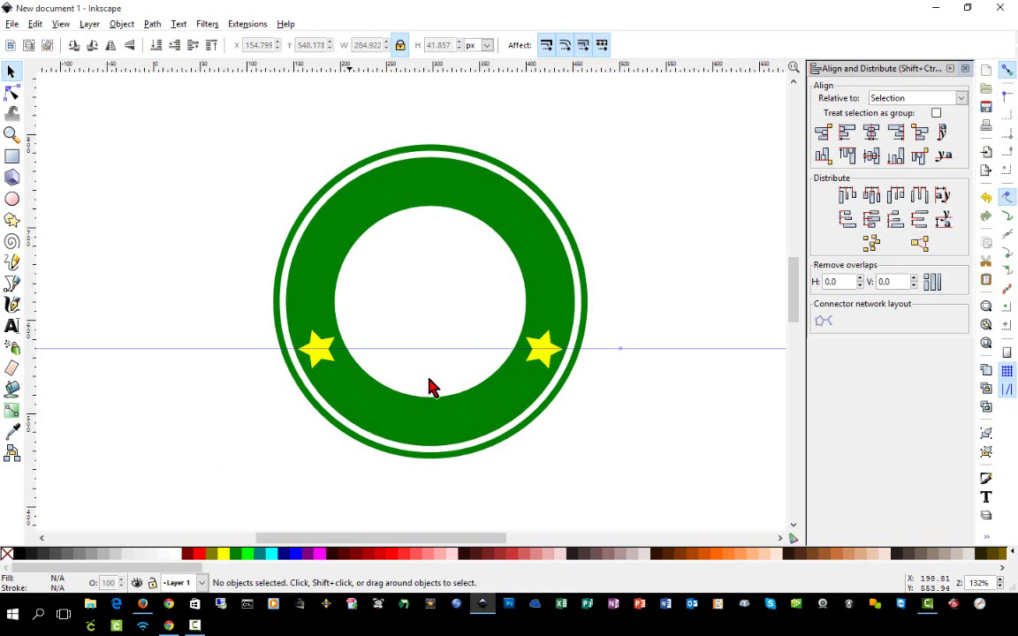
drag(620, 350, 609, 70)
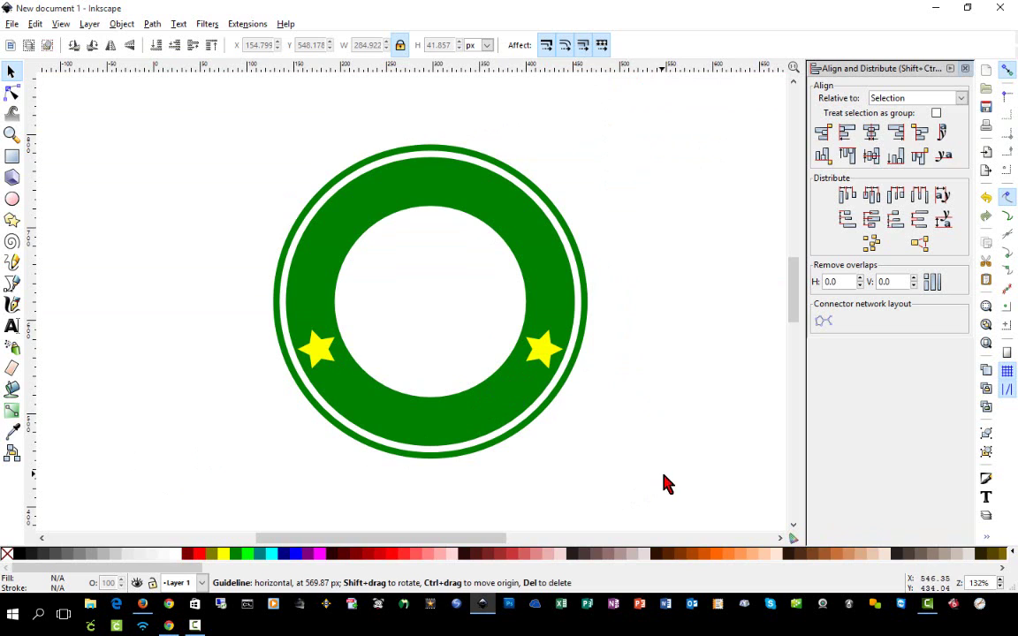
Combine the two yellow stars into a single path with Union.
drag(664, 479, 211, 302)
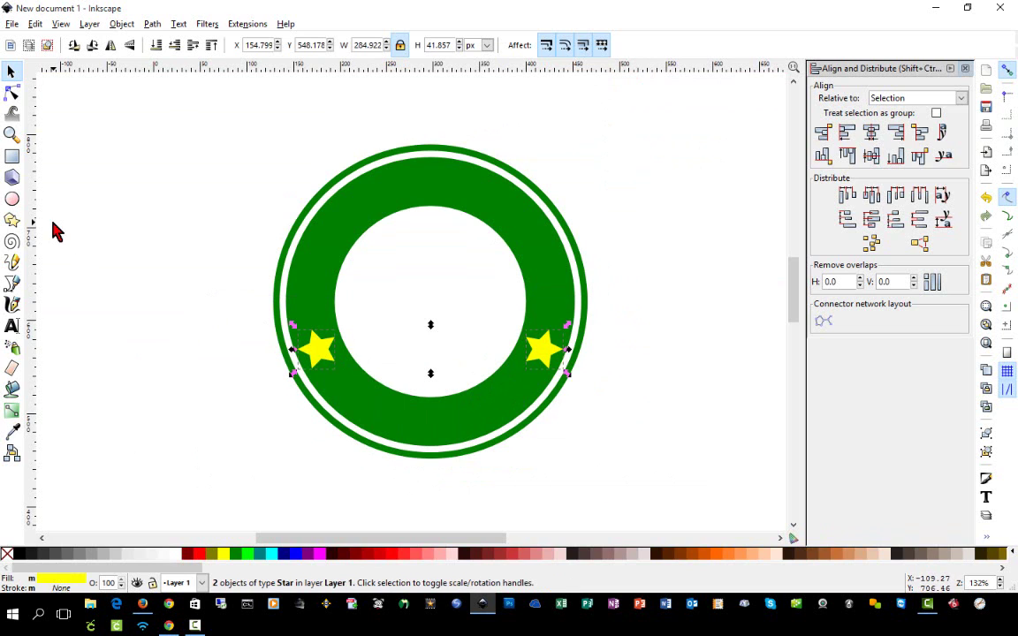
click(152, 24)
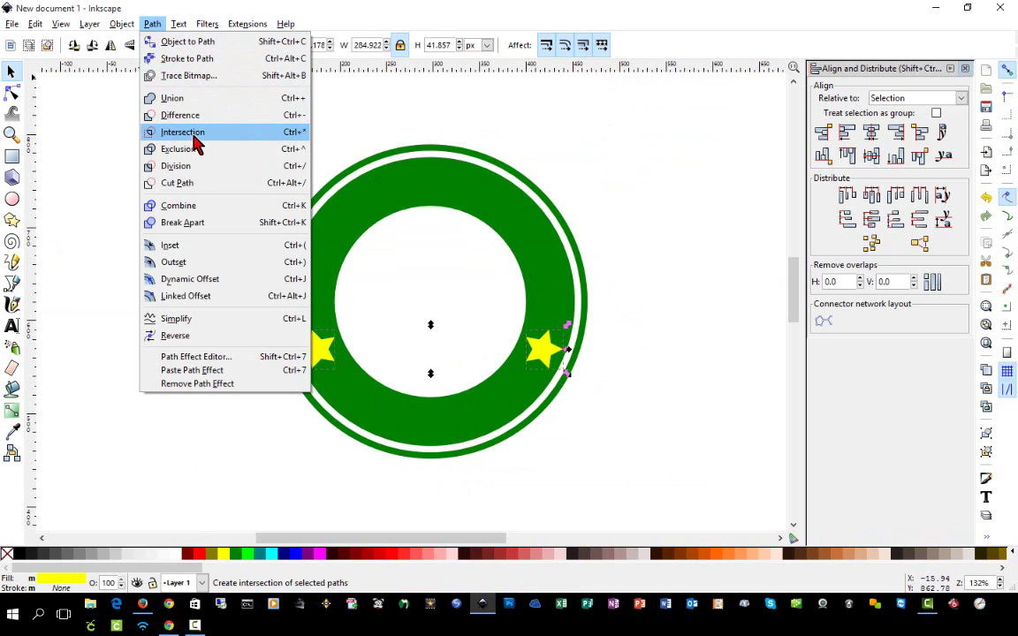
click(191, 98)
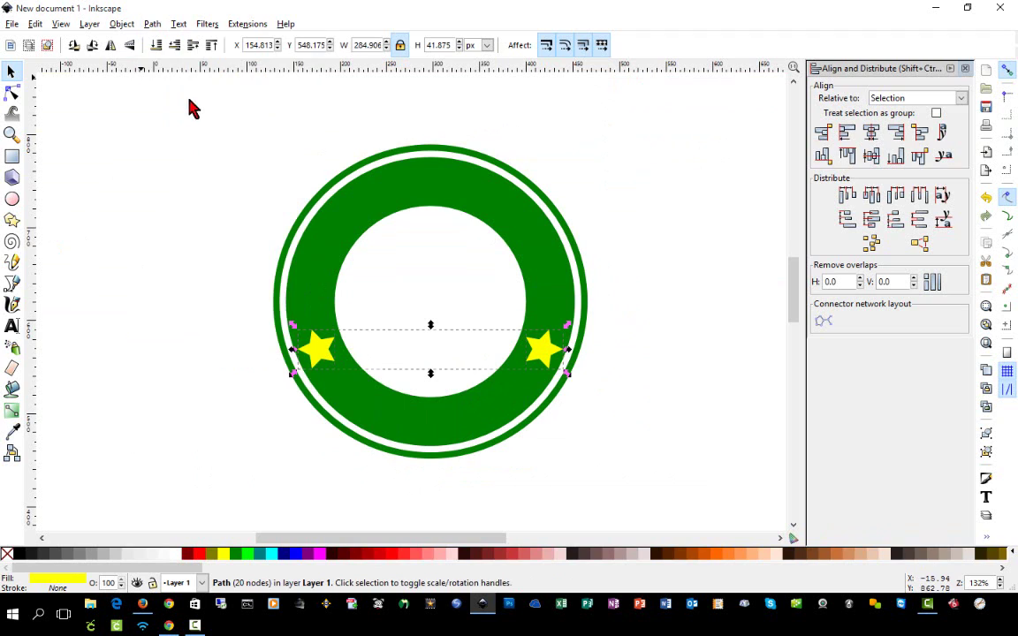
Cut the joined stars out of the wide green ring with Difference.
click(158, 369)
click(323, 355)
shift+click(325, 279)
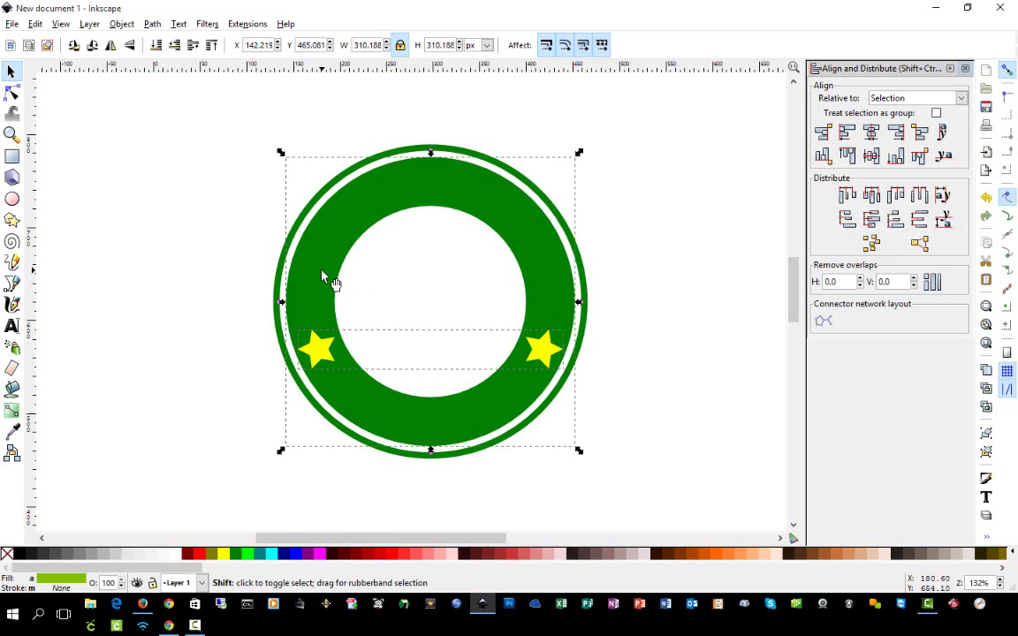
click(152, 24)
click(177, 113)
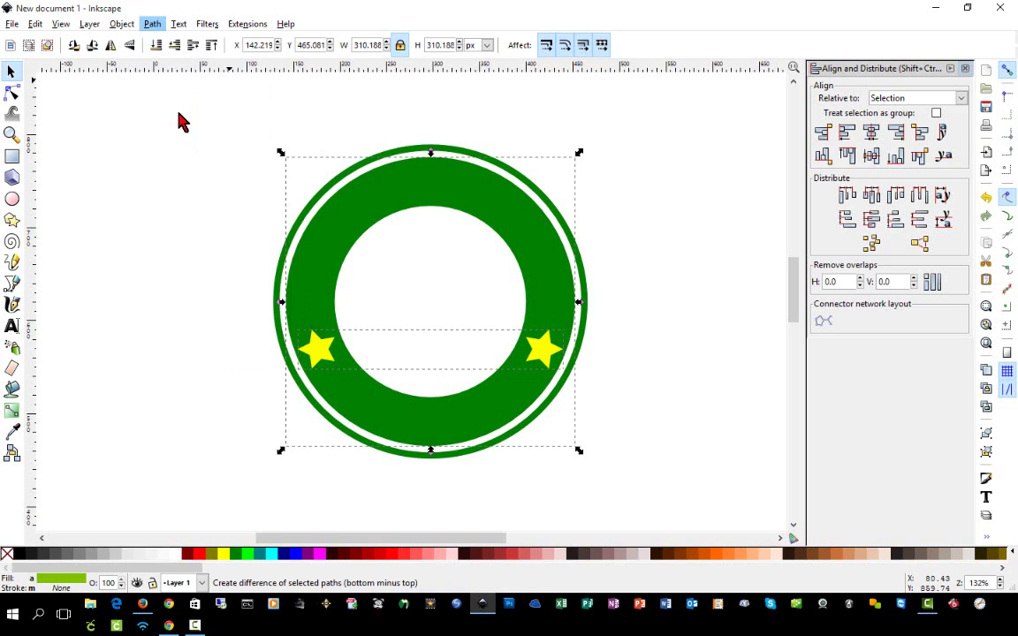
click(153, 272)
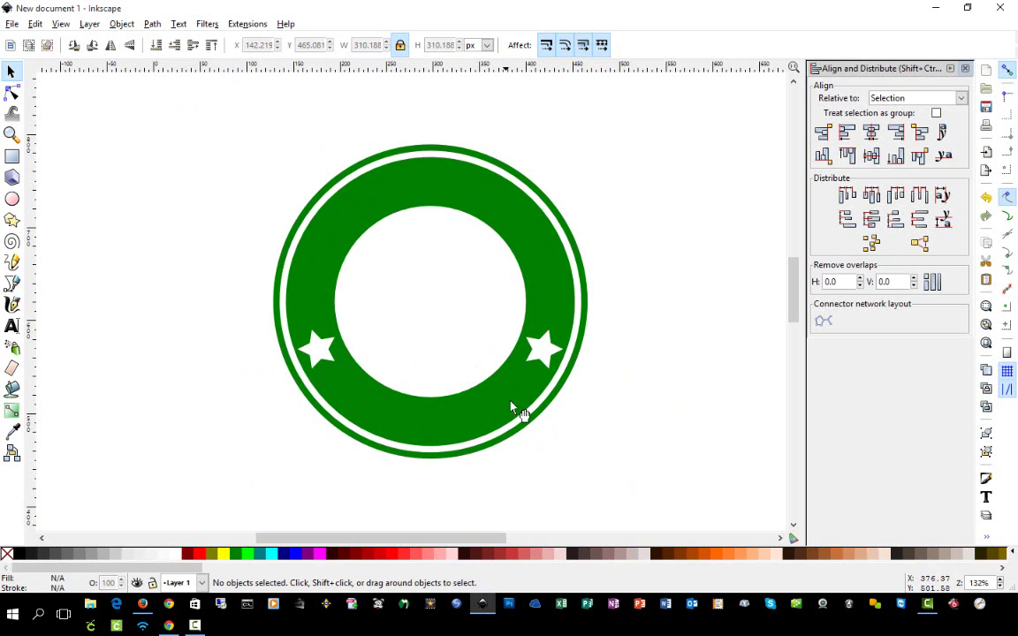
Add the text TROY'S at size 40 outside the badge's upper left and set it in bold Arial.
click(12, 326)
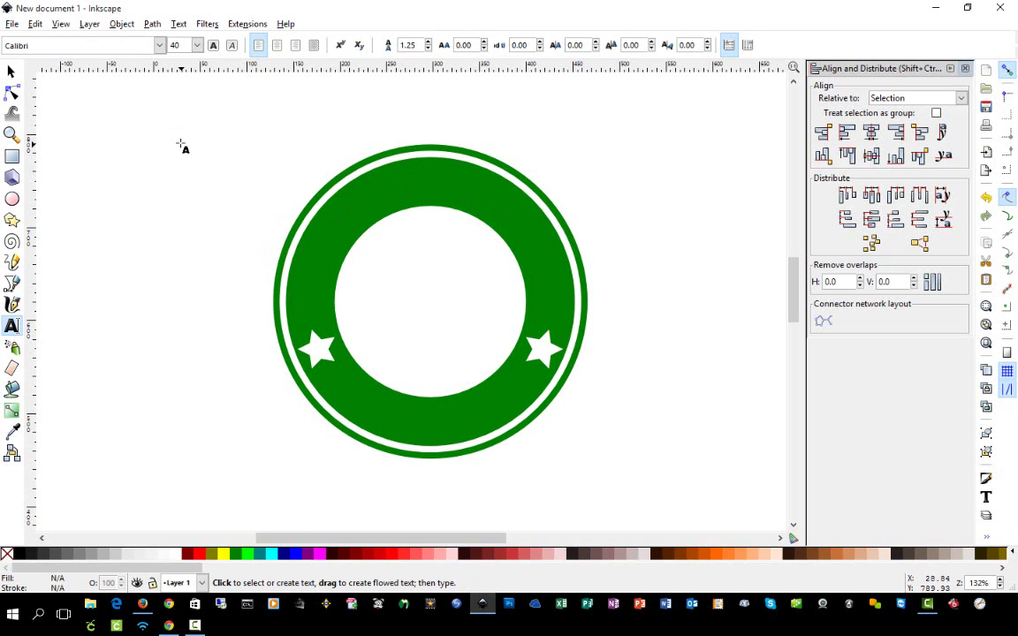
click(109, 141)
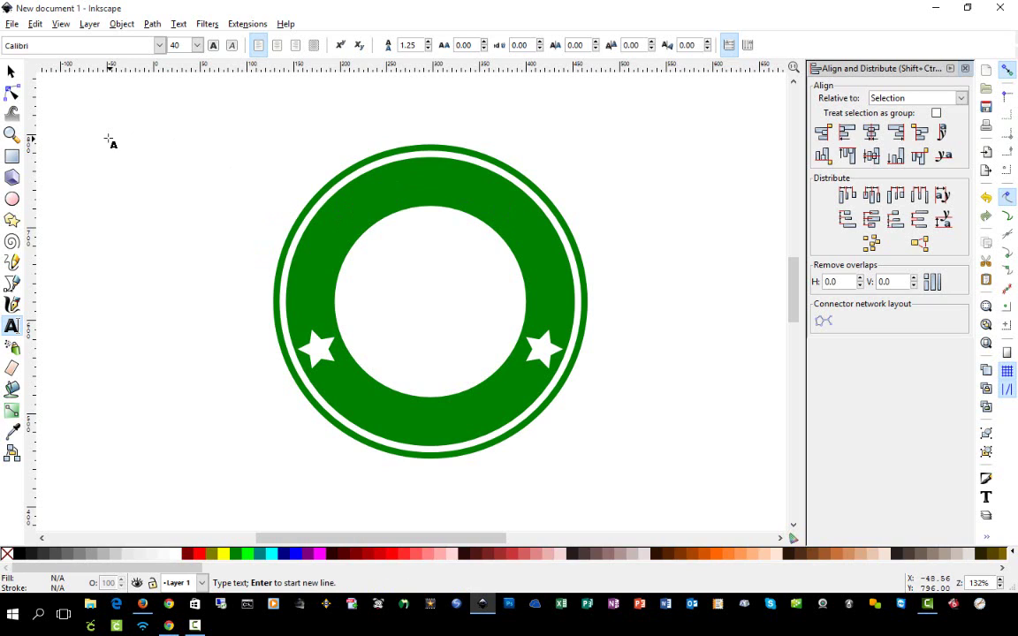
text(TROY)
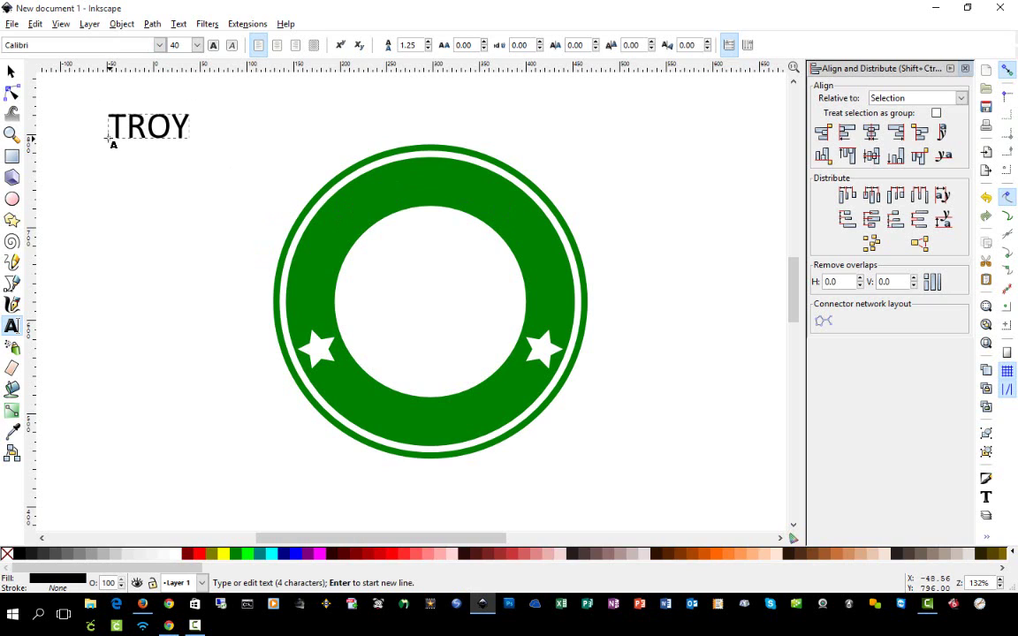
text('S)
double_click(18, 45)
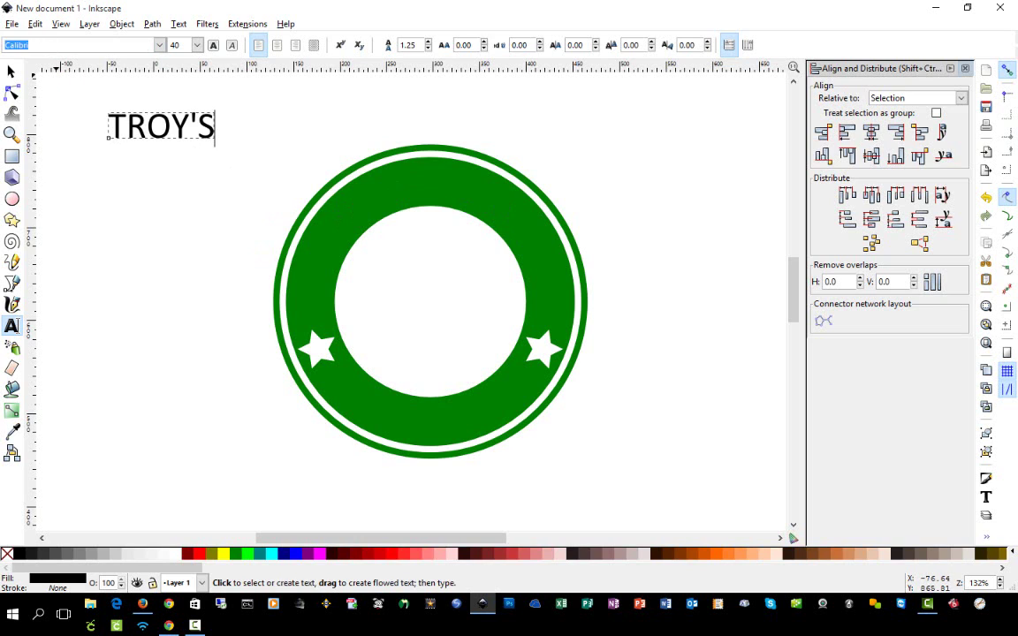
text(ari)
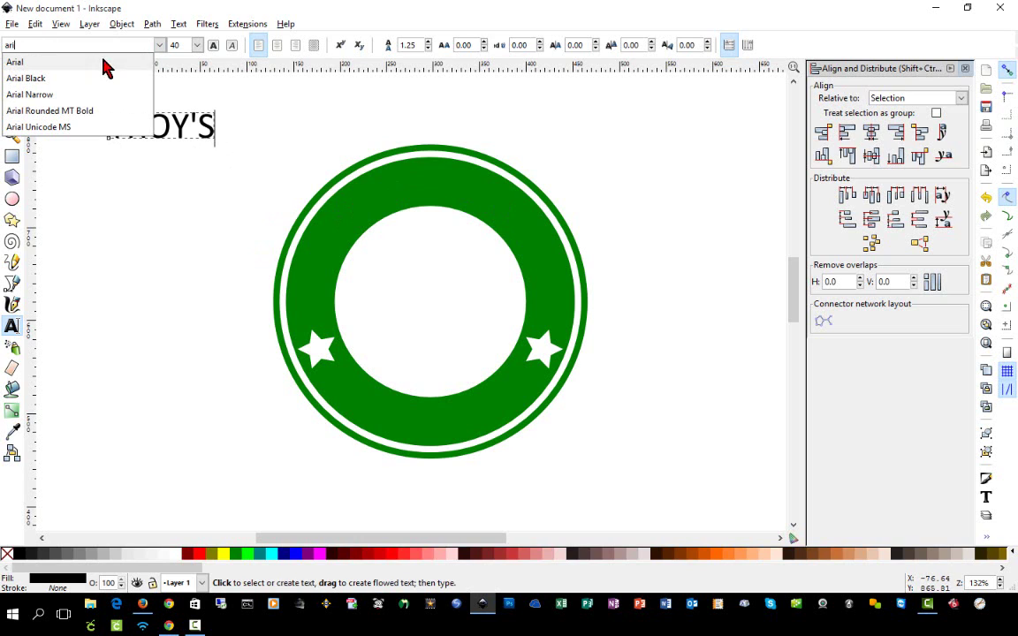
click(42, 78)
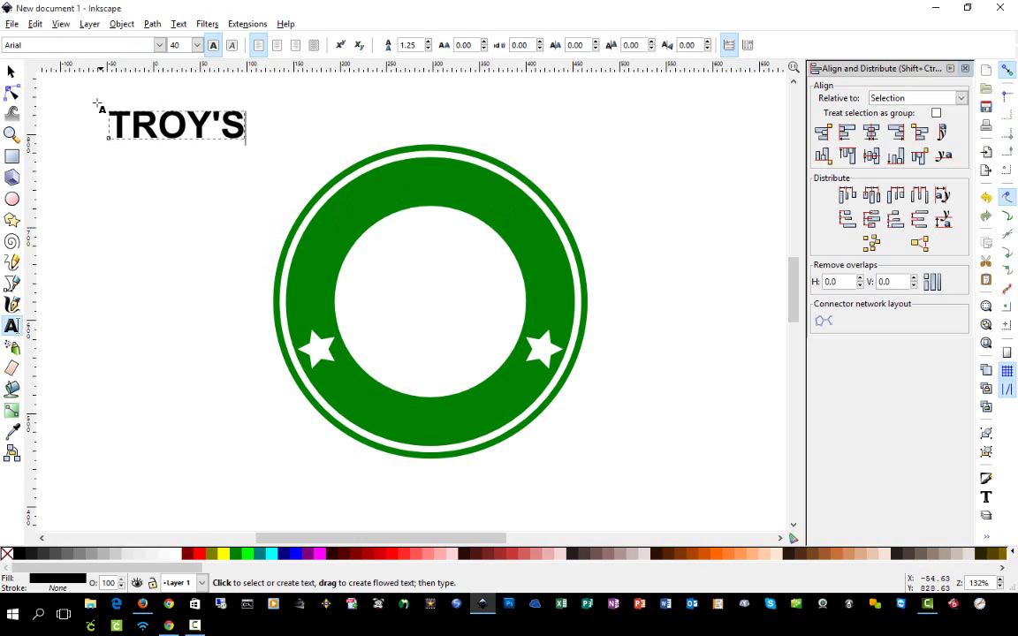
Move the TROY'S text above the badge to about X 130.6, Y 807.6 px.
click(12, 71)
drag(212, 137, 377, 129)
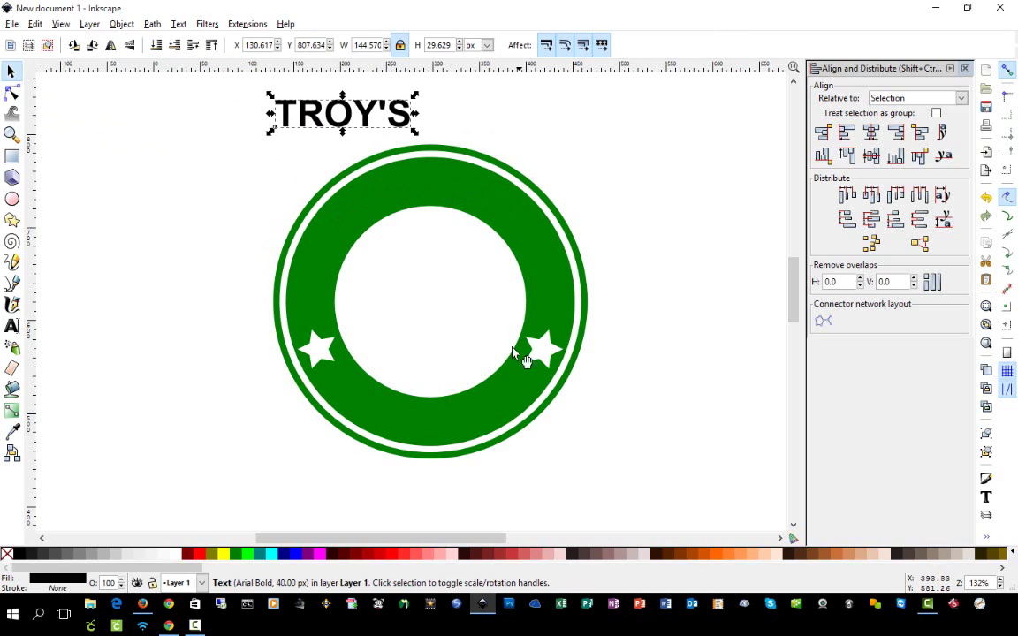
click(150, 183)
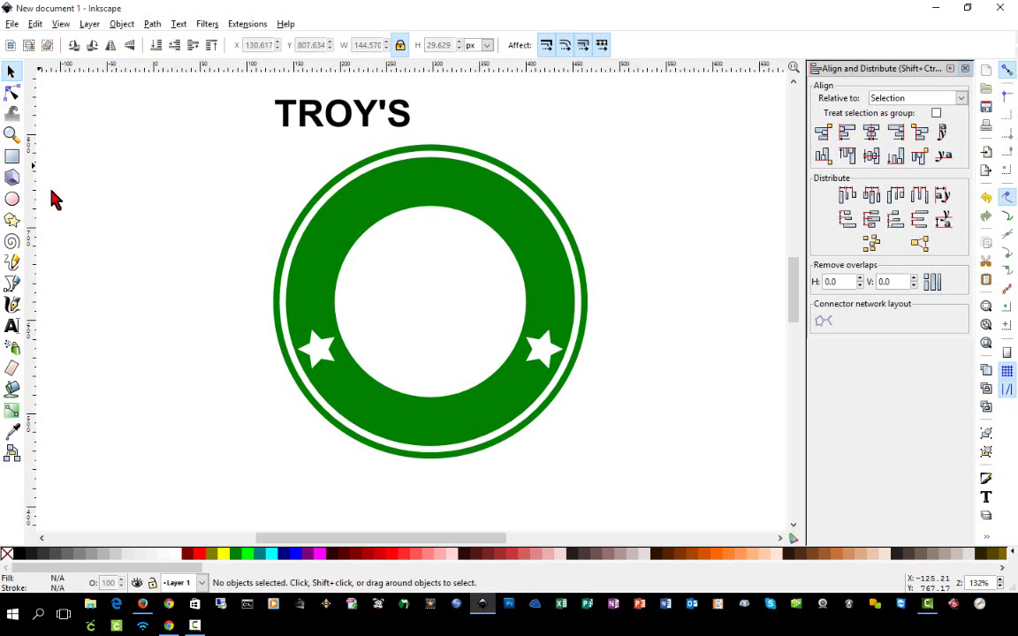
Draw a yellow circle about 202 px in diameter beside the badge and place it at about X -74.4, Y 597.9 px.
click(12, 199)
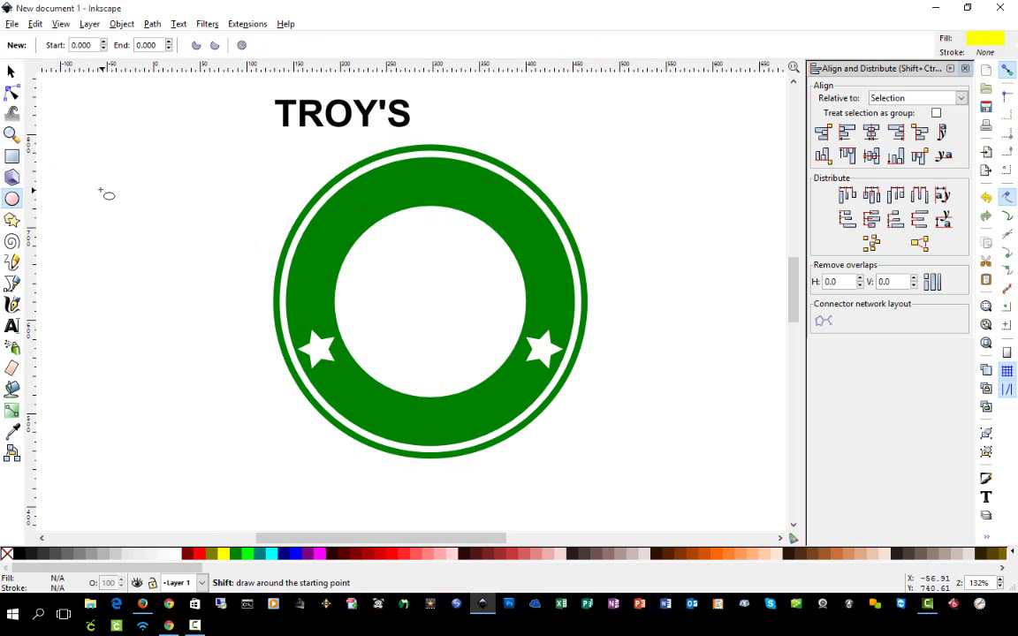
drag(119, 207, 217, 307)
click(12, 72)
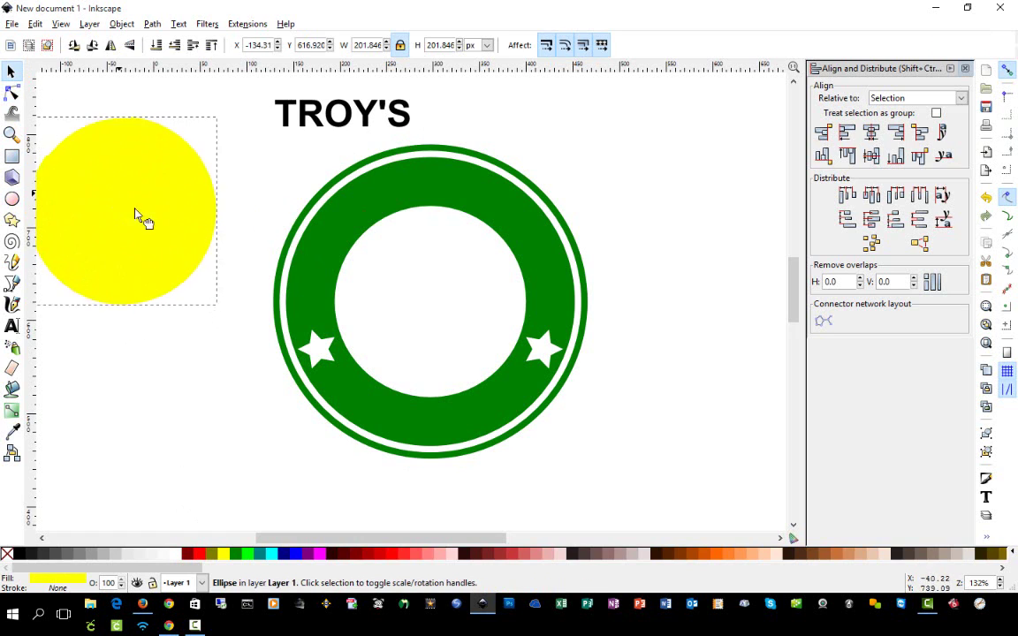
drag(116, 198, 177, 219)
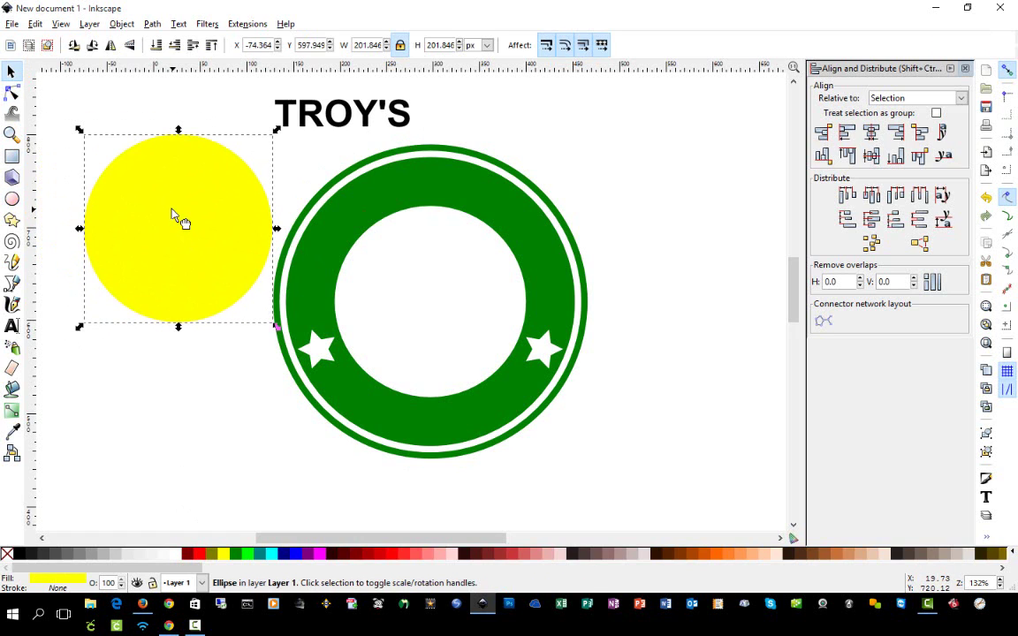
Replace the alignment options with the Fill and Stroke settings and move the yellow circle over the badge's upper right.
click(965, 68)
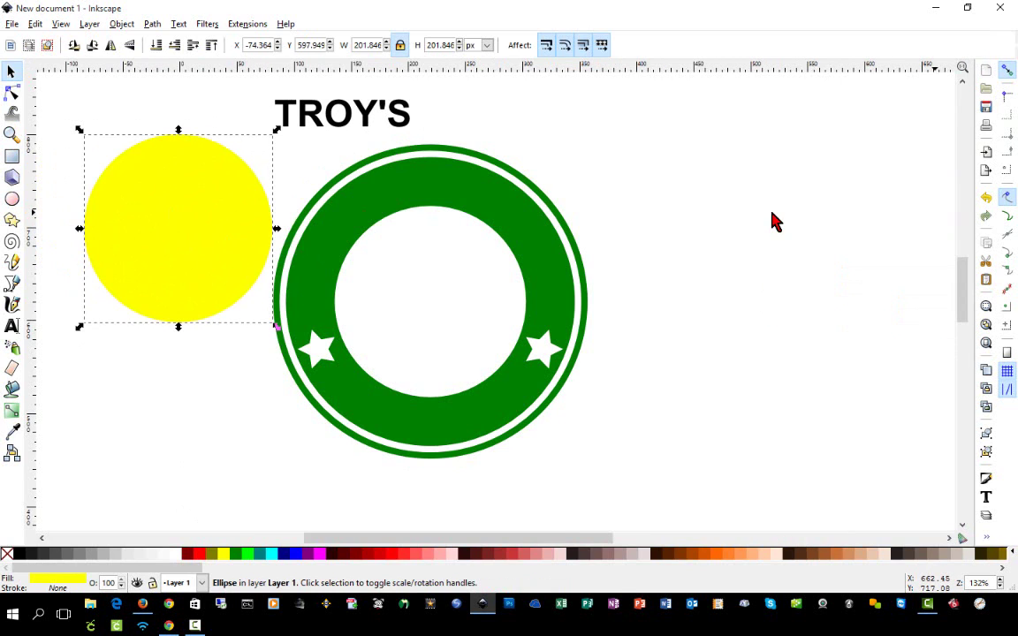
key(ctrl+shift+f)
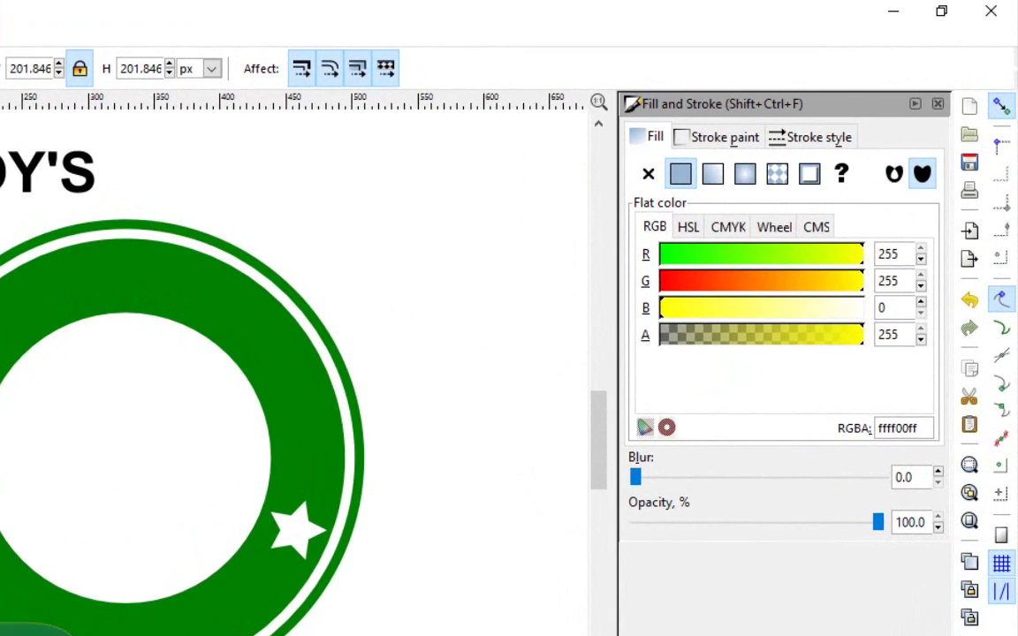
drag(574, 291, 386, 290)
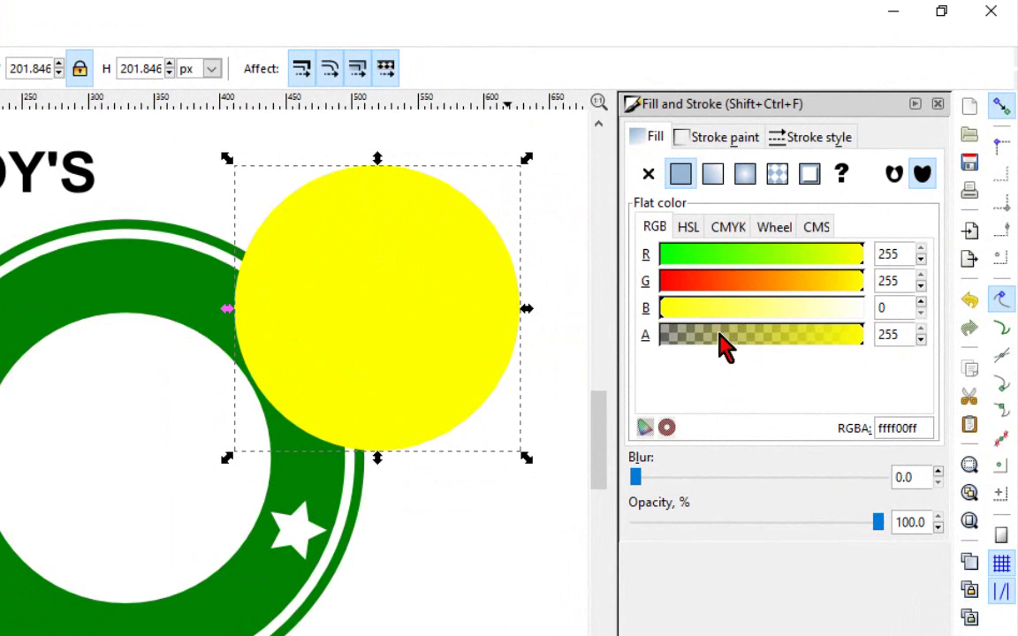
double_click(905, 334)
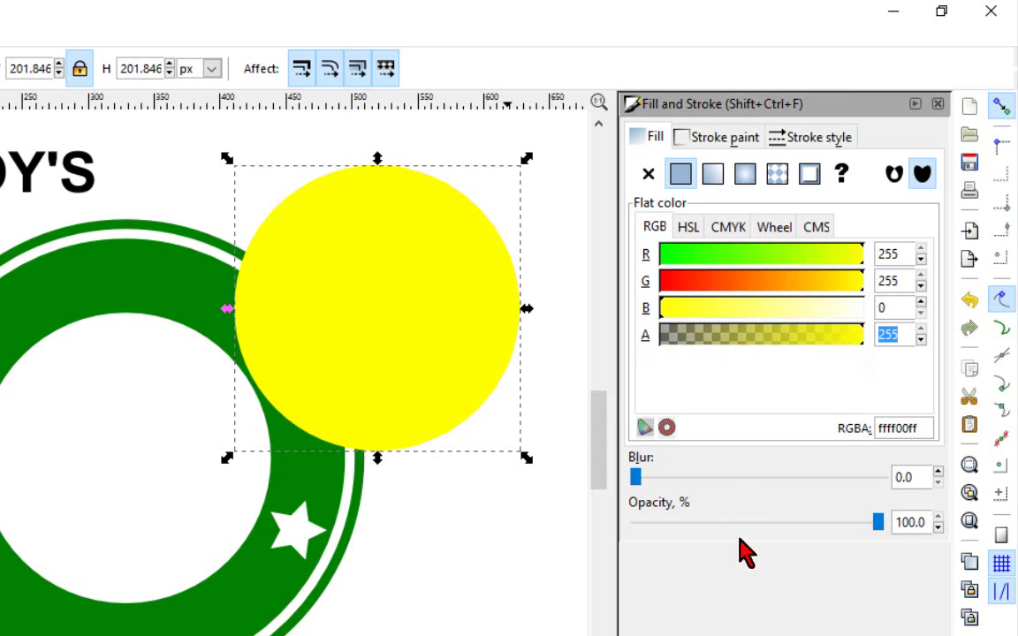
click(881, 525)
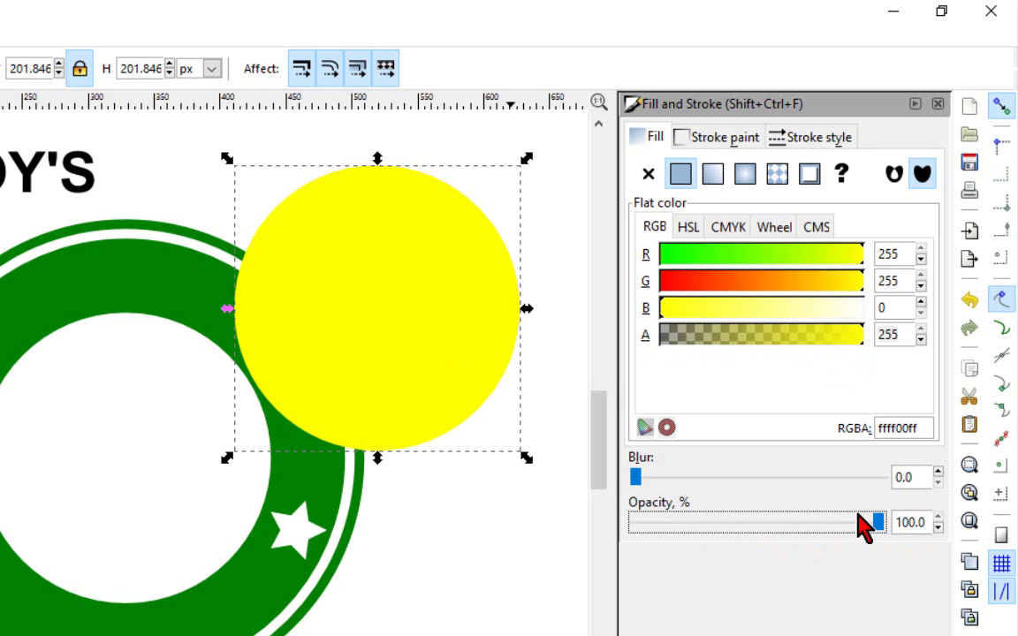
drag(879, 522, 900, 529)
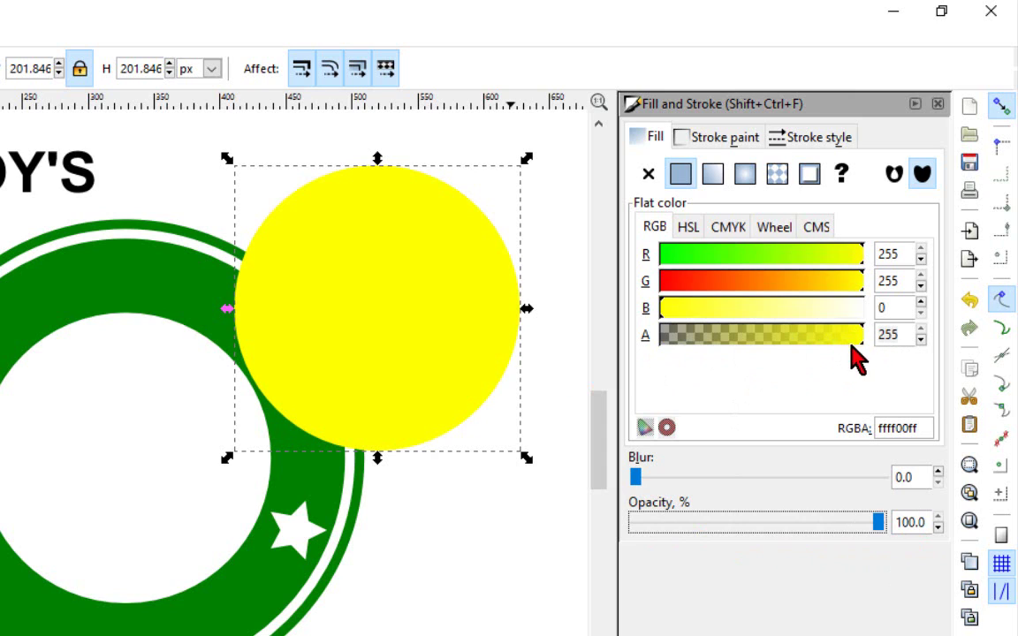
Remove the yellow circle's fill and give it a flat black stroke.
click(650, 178)
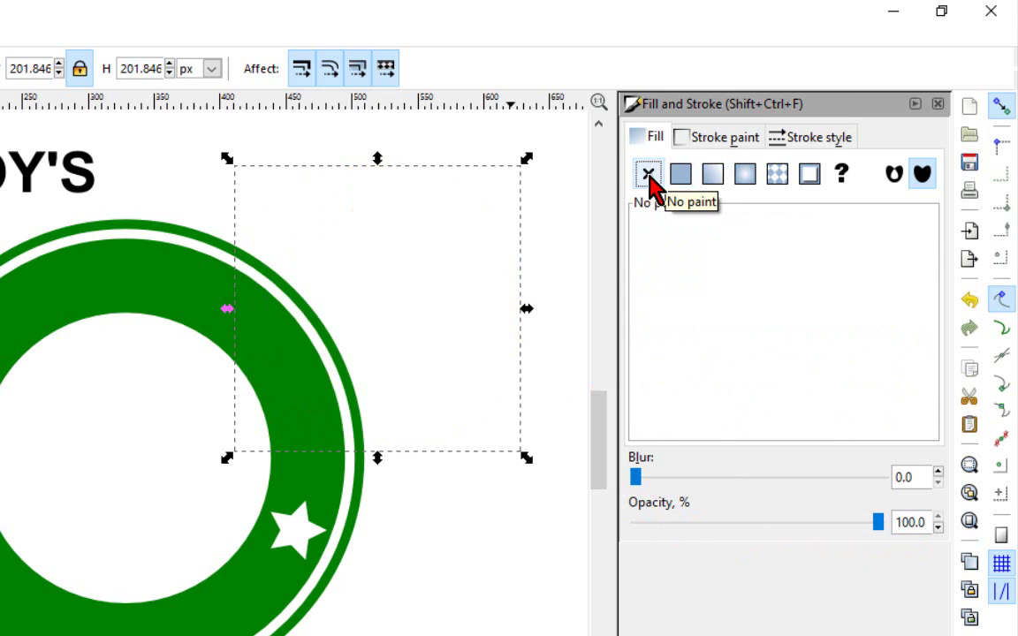
click(712, 139)
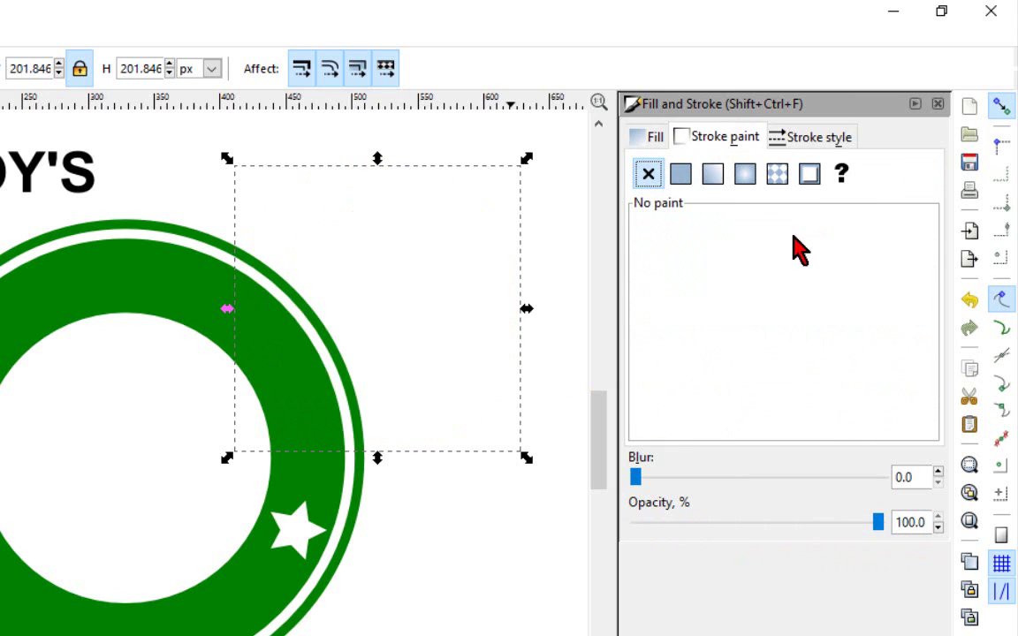
click(680, 174)
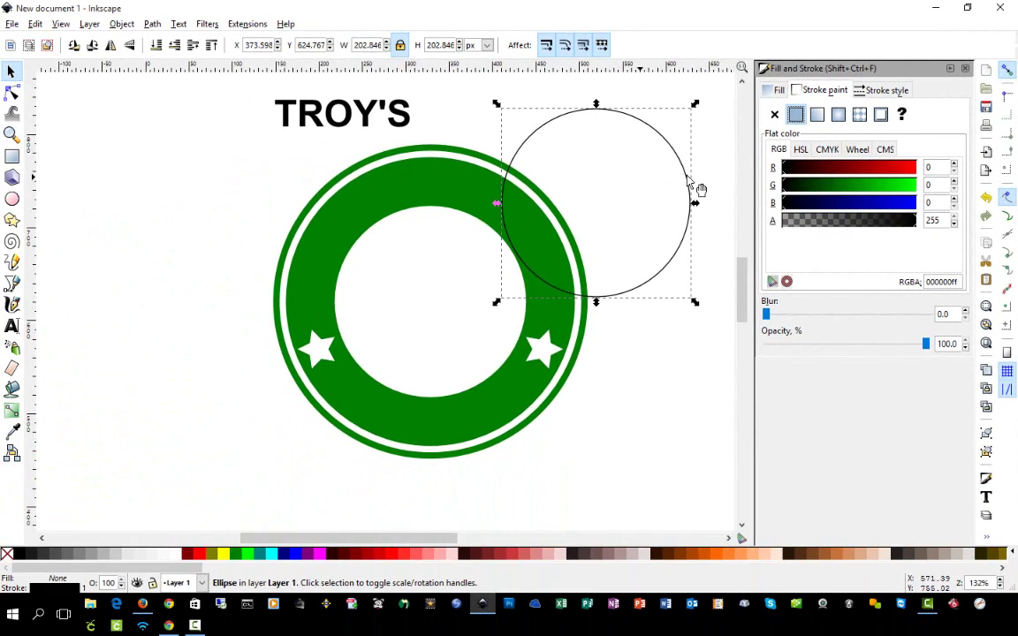
Move the outlined circle into the badge's hole and centre it with the two green rings on both axes.
drag(693, 201, 514, 280)
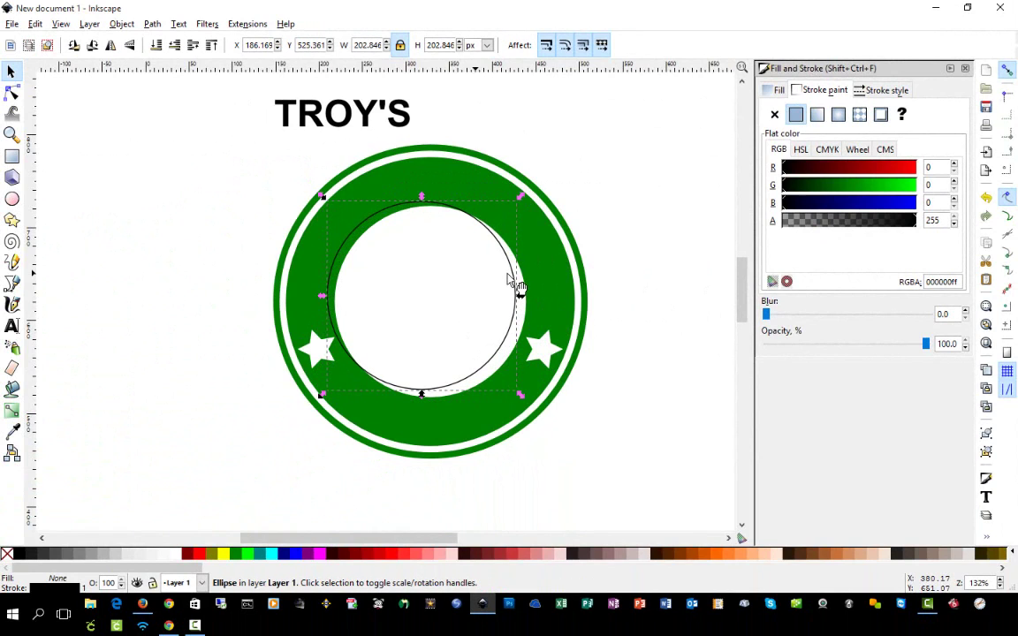
drag(212, 126, 654, 513)
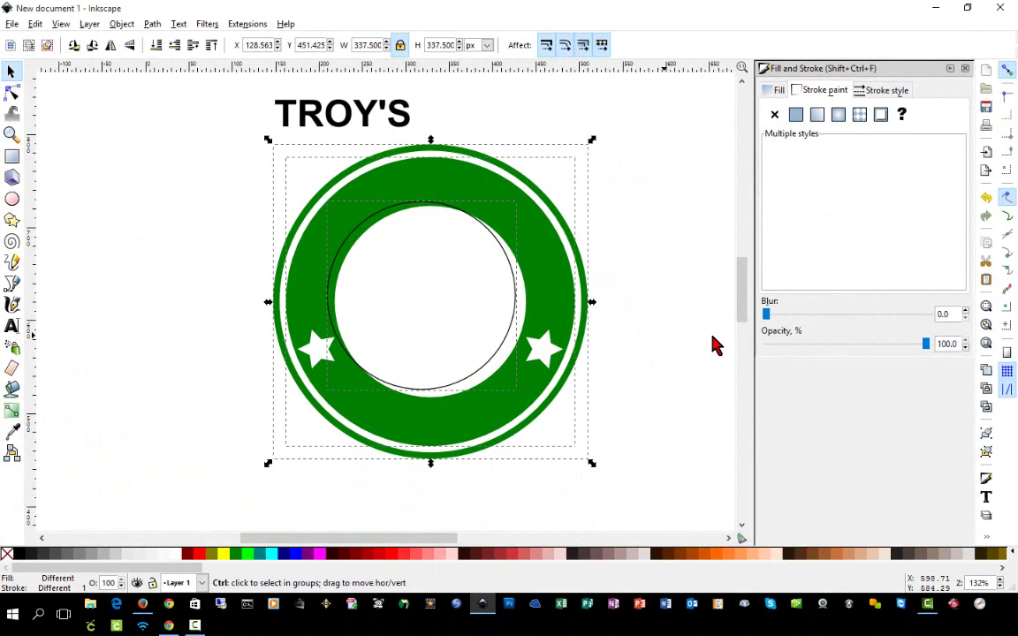
key(ctrl+shift+a)
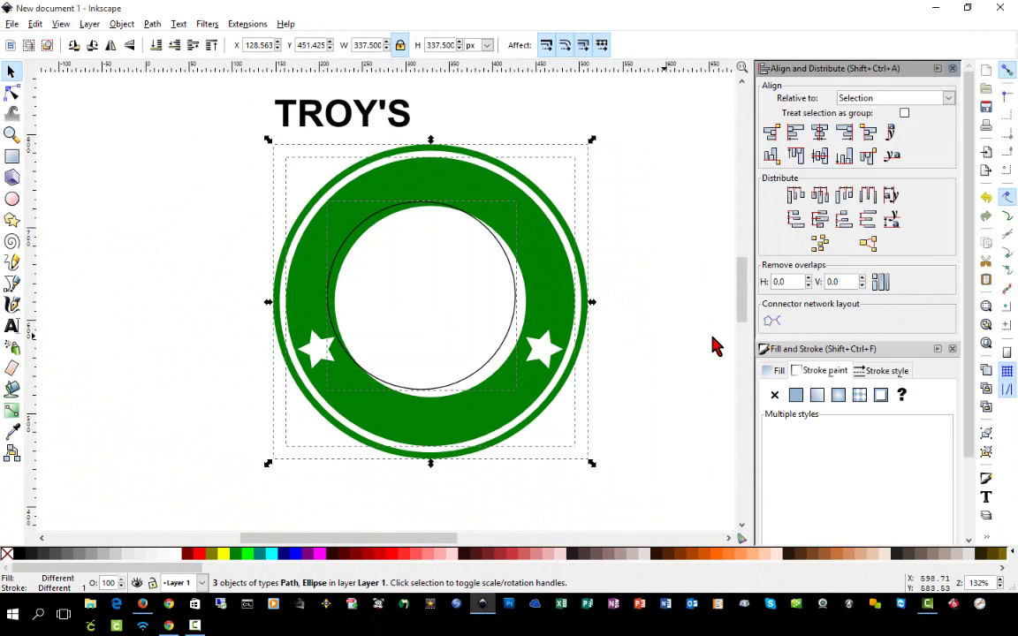
click(820, 132)
click(819, 155)
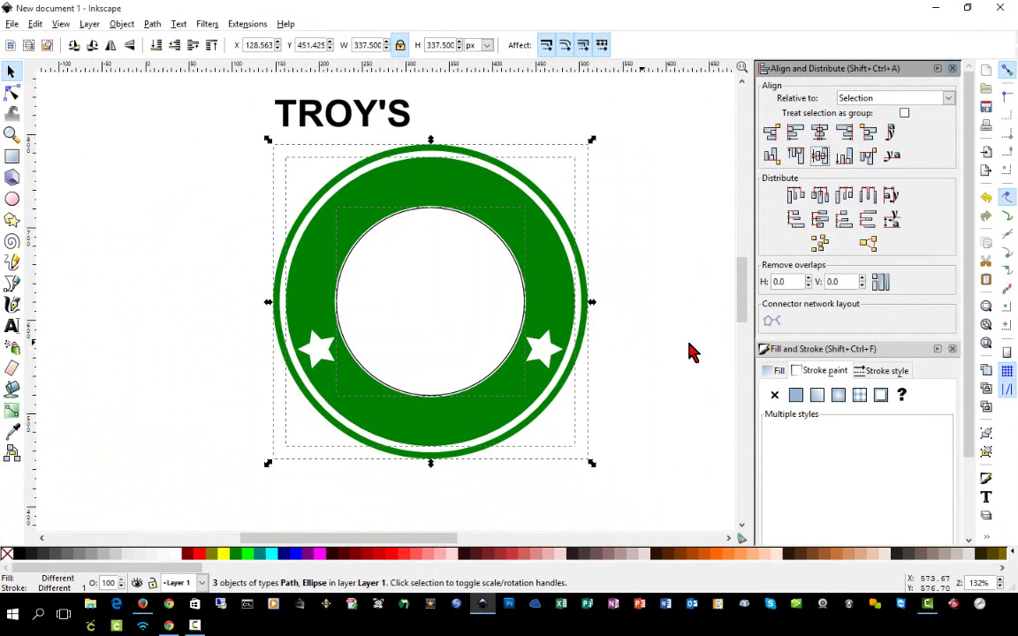
click(692, 352)
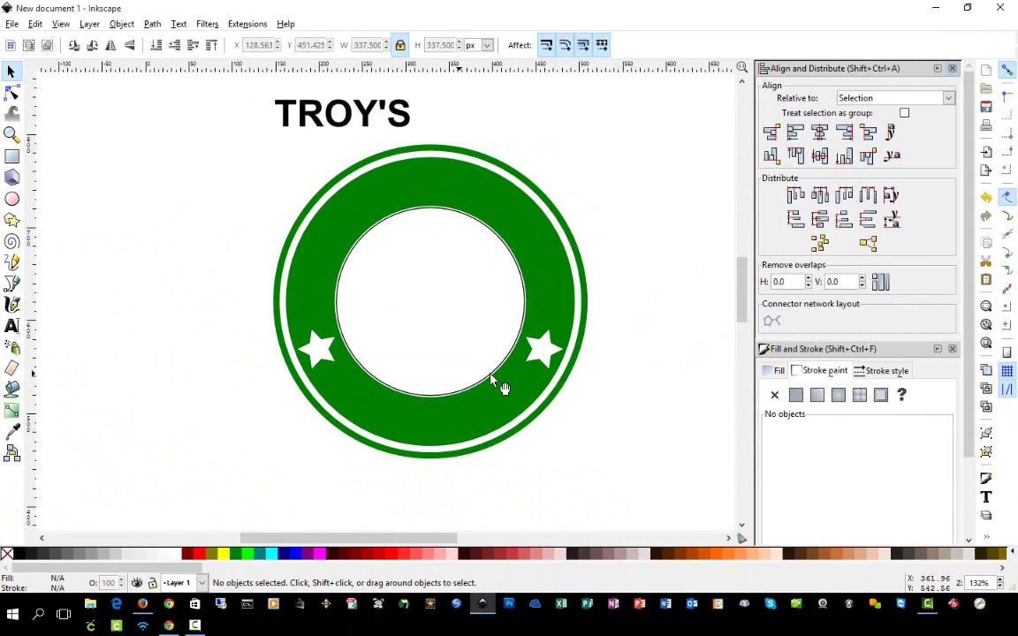
Enlarge the outlined circle proportionally about its centre to about 222.6 px in diameter, so it lies on the inner green ring.
click(491, 379)
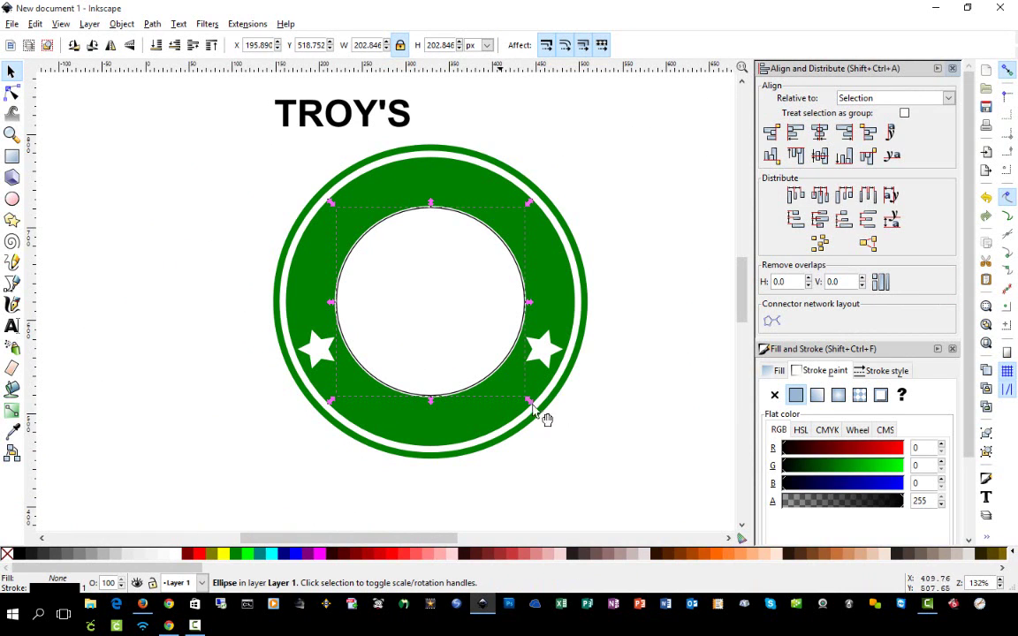
key(ctrl)
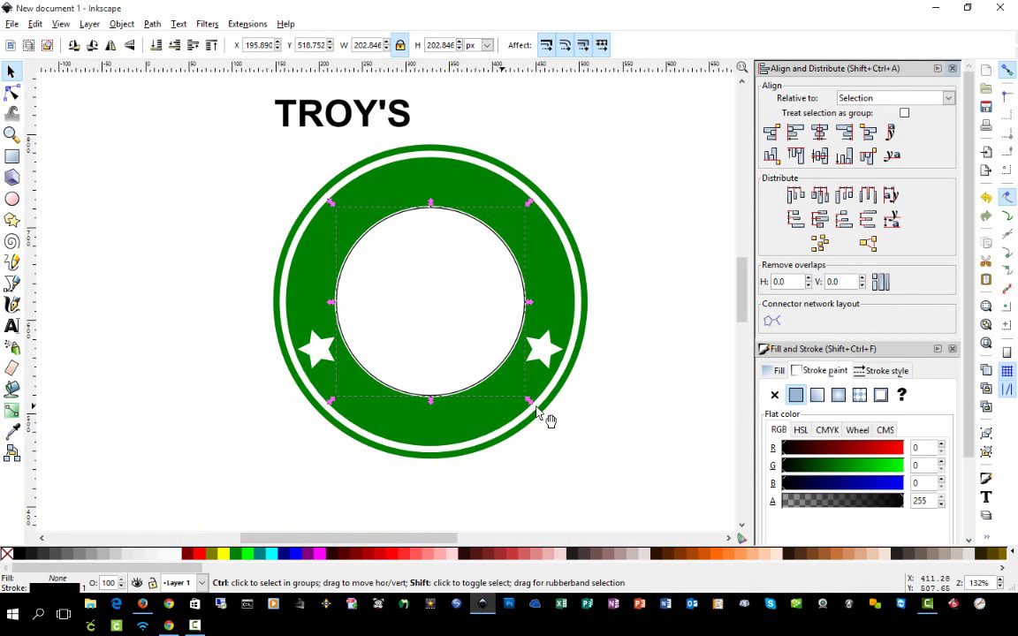
drag(531, 403, 559, 414)
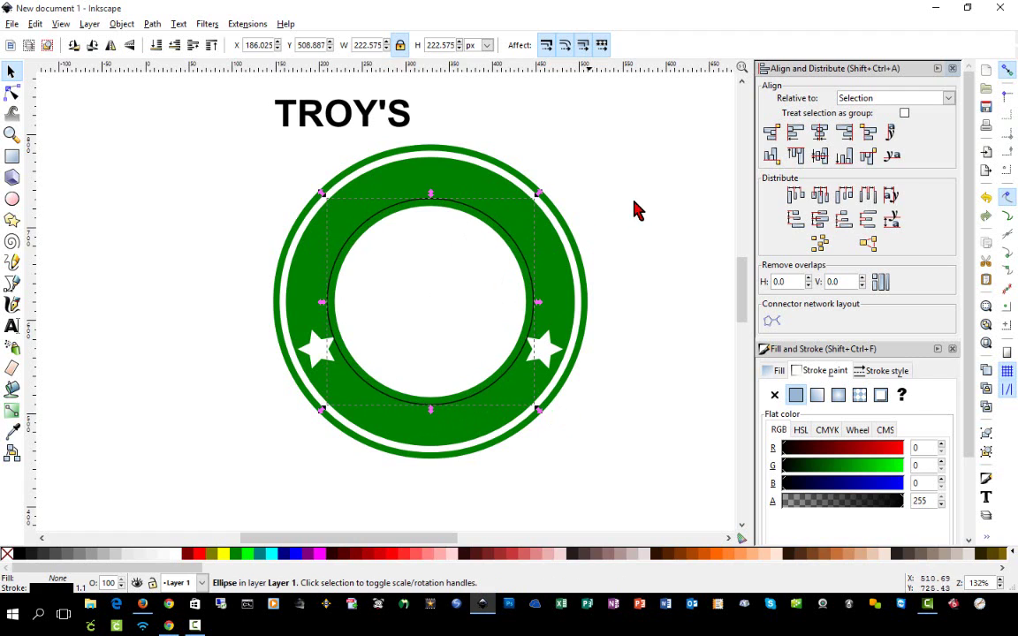
click(637, 211)
click(446, 205)
drag(510, 243, 306, 246)
key(ctrl+z)
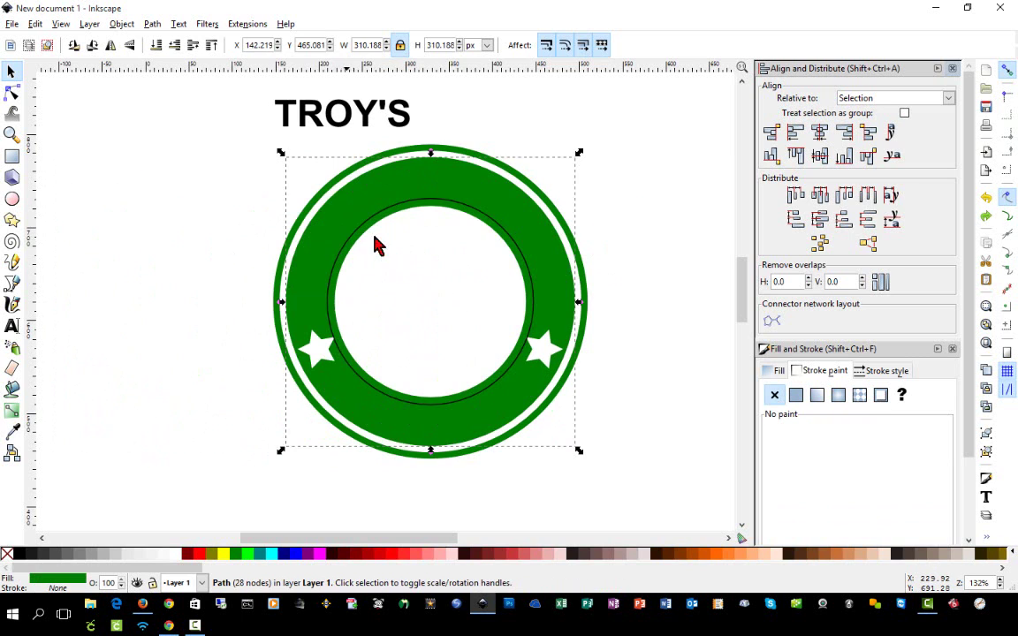
Move the outlined circle off the badge to an empty area beside it, at about X -97.8, Y 513.4 px.
click(564, 202)
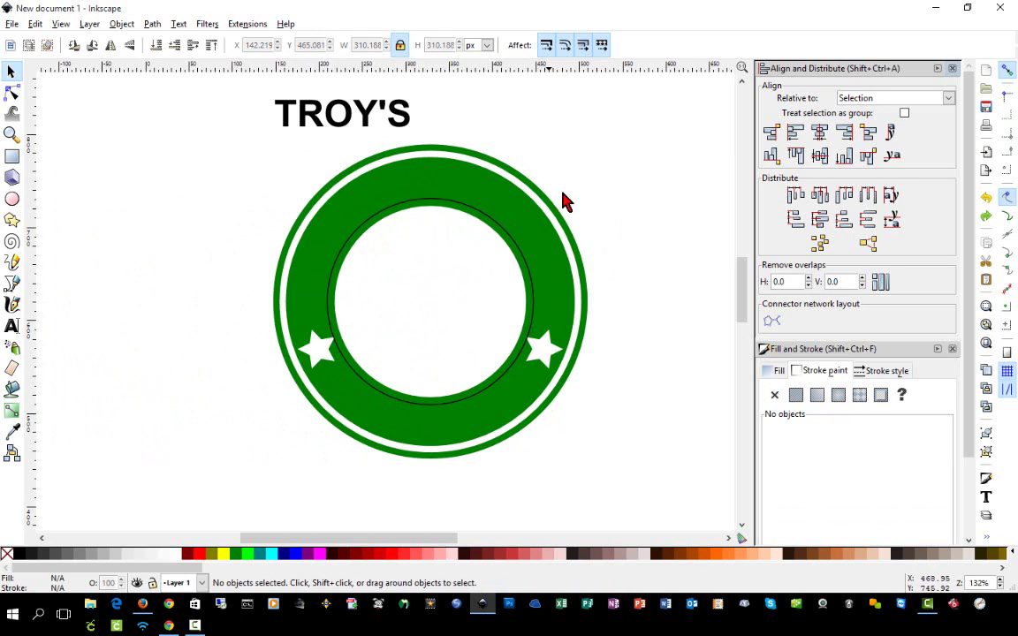
click(486, 220)
drag(487, 220, 223, 219)
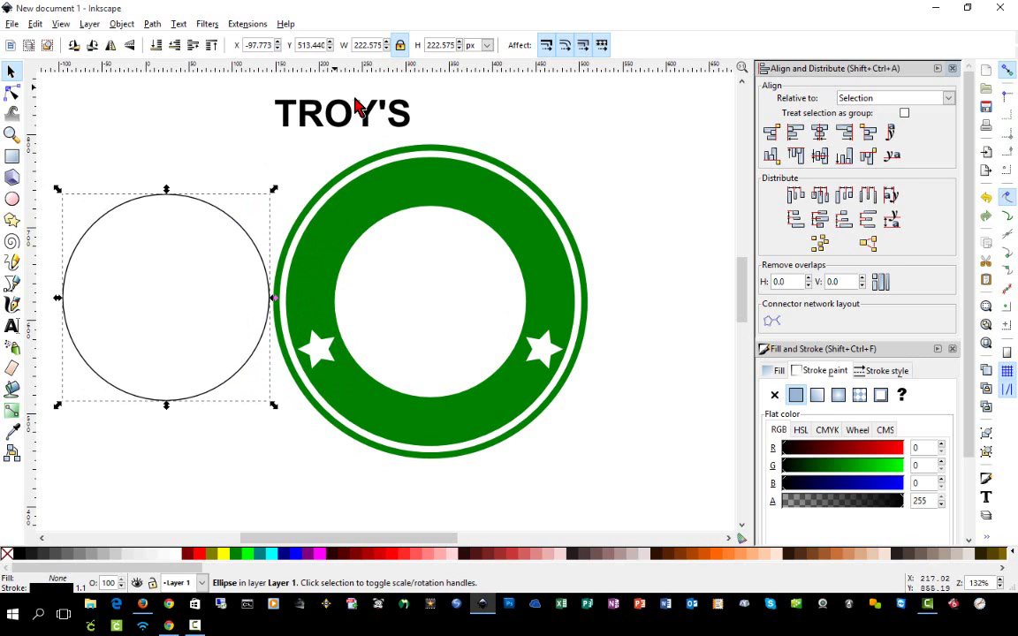
Place the TROY'S text over the upper band of the green ring and set its height to 35 px with proportions locked.
drag(353, 124, 518, 215)
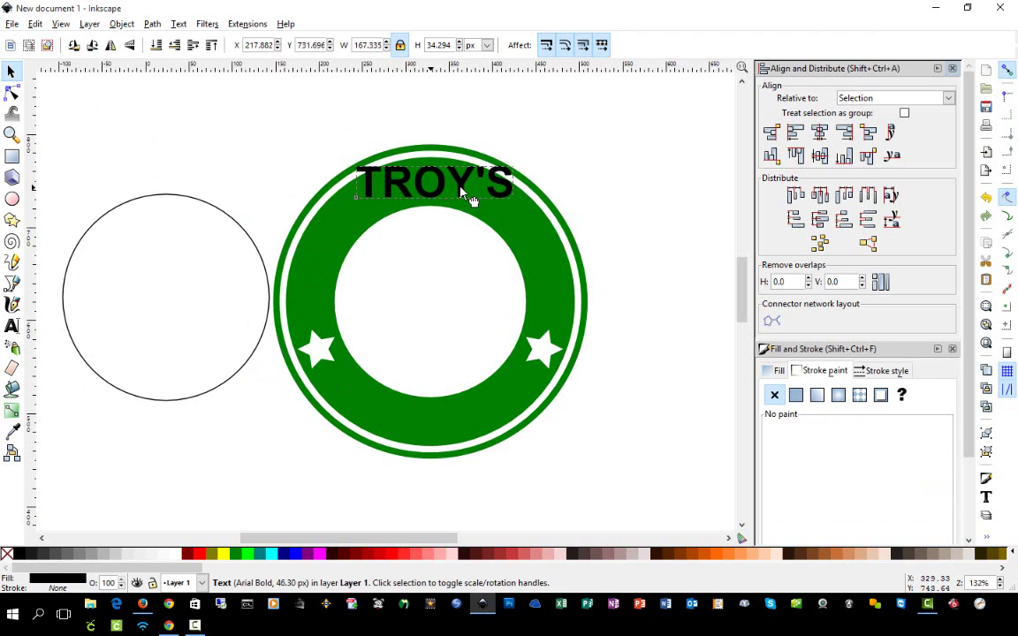
drag(465, 195, 498, 196)
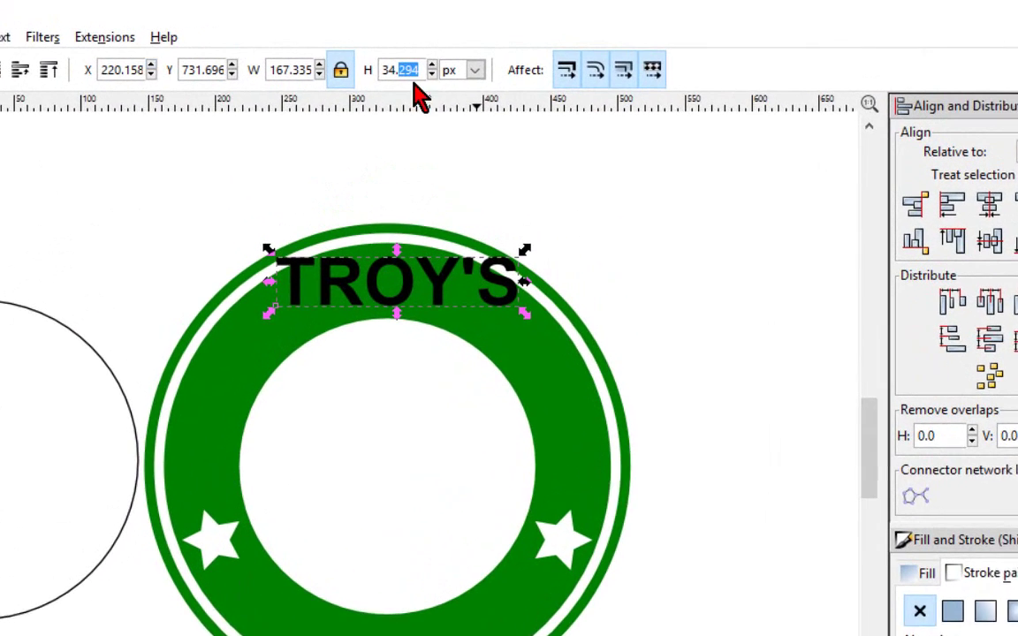
double_click(390, 71)
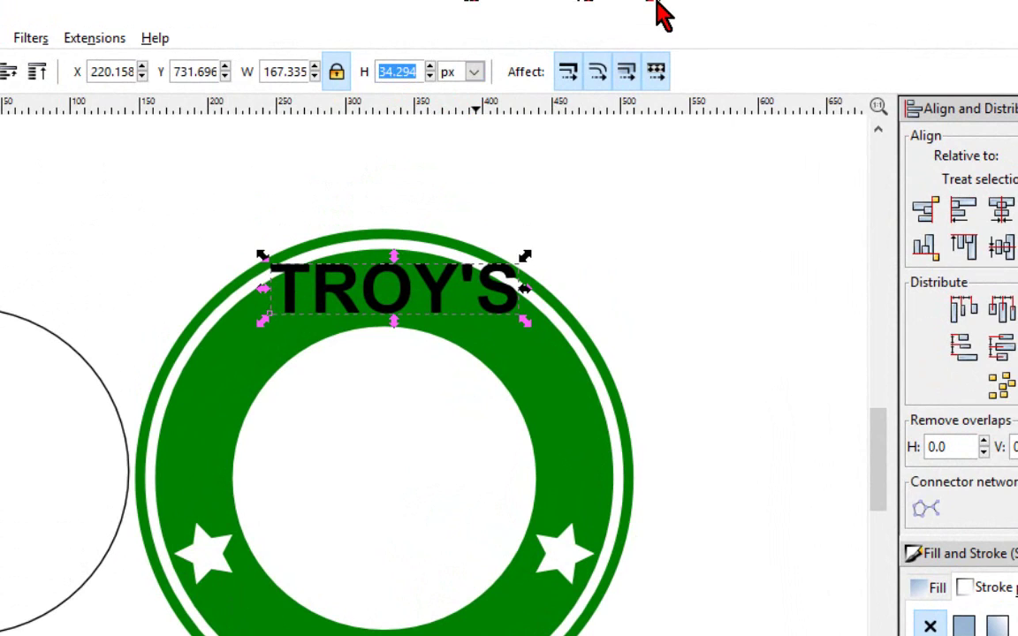
text(35)
key(Return)
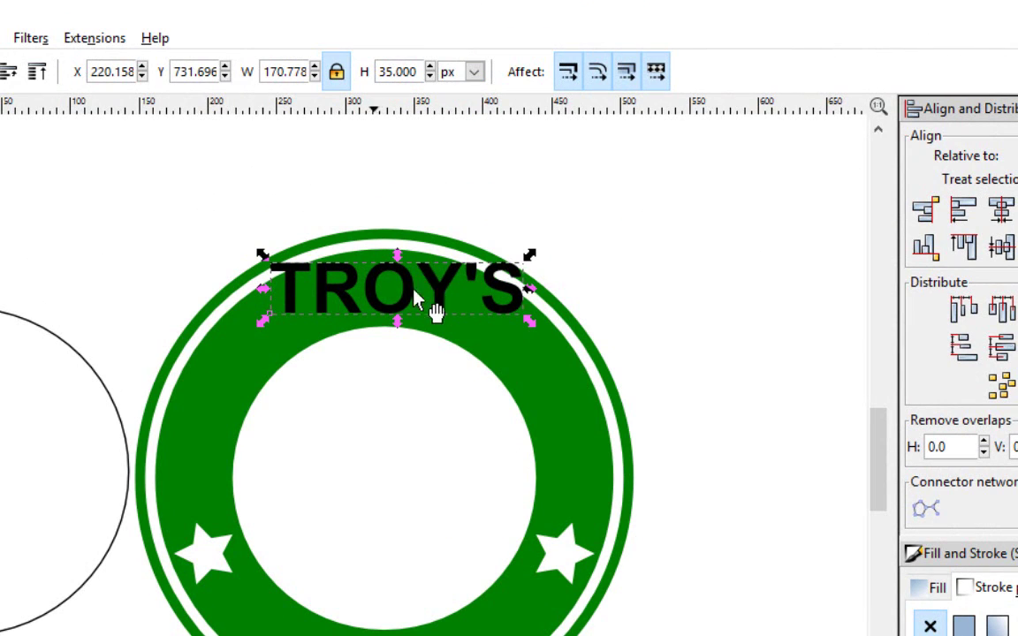
Try the text on the ring's lower band, move it above the outlined circle, and put it on the circle's path.
drag(427, 305, 406, 635)
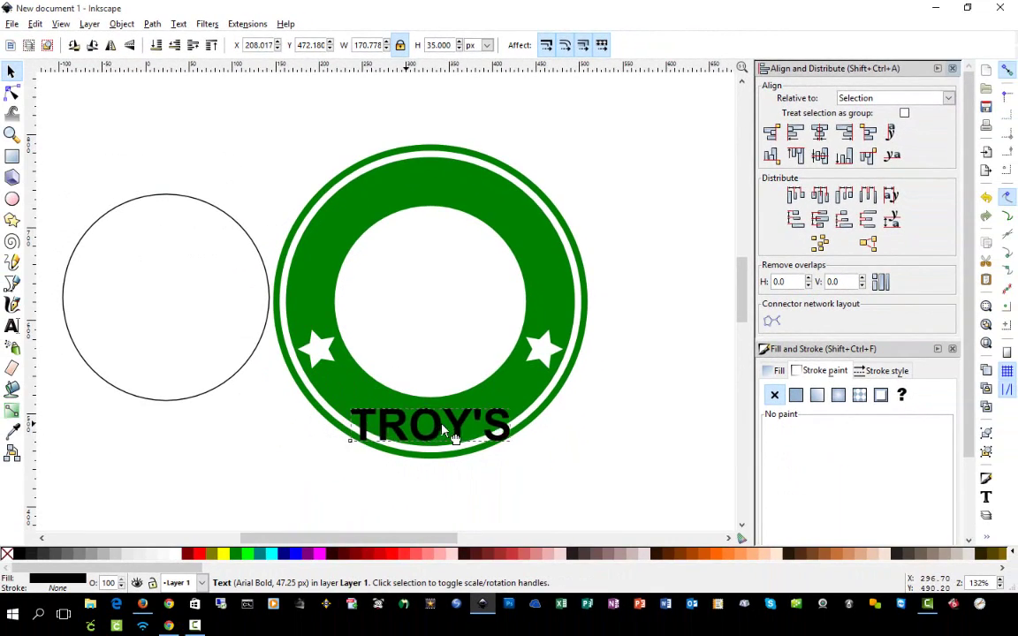
drag(447, 433, 186, 155)
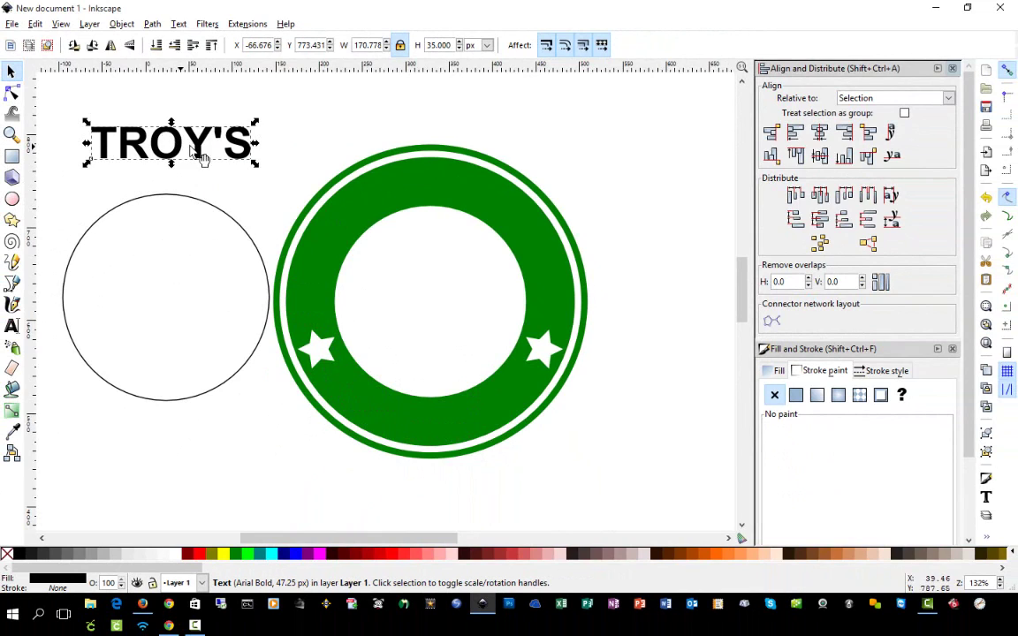
shift+click(191, 202)
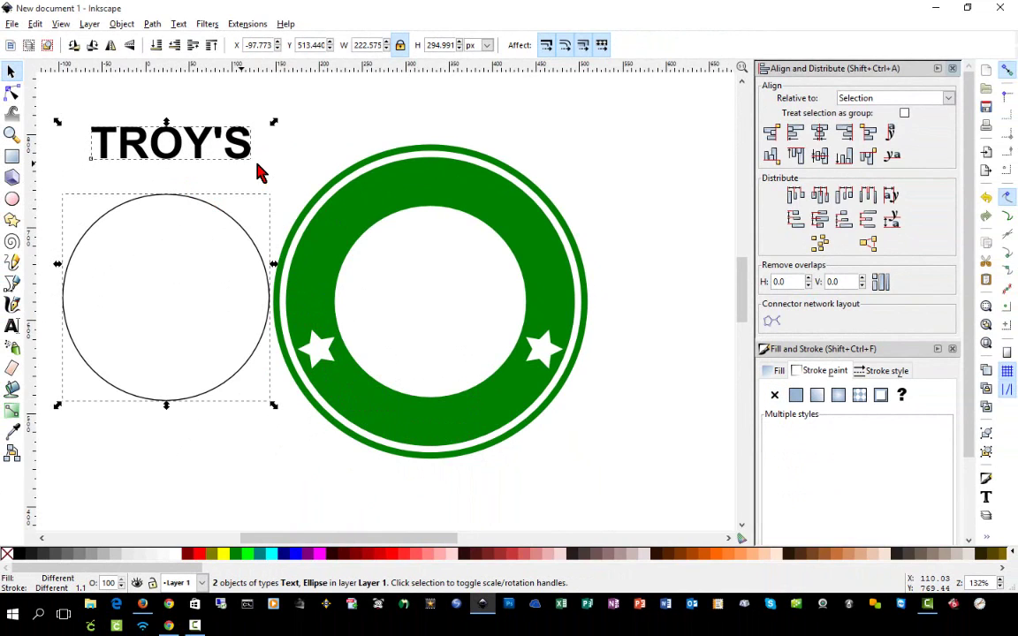
click(178, 24)
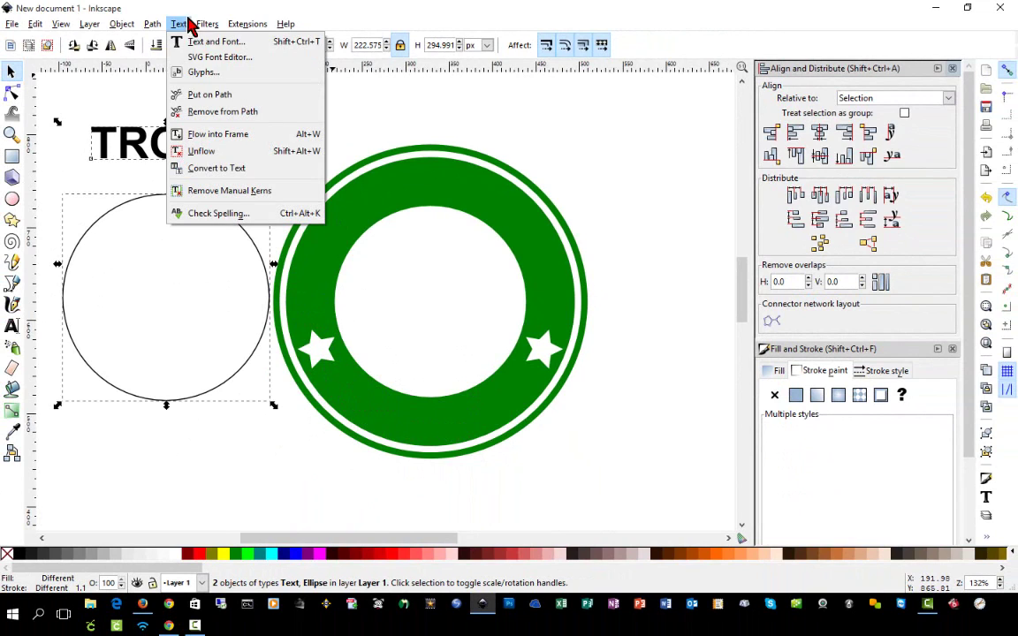
click(245, 98)
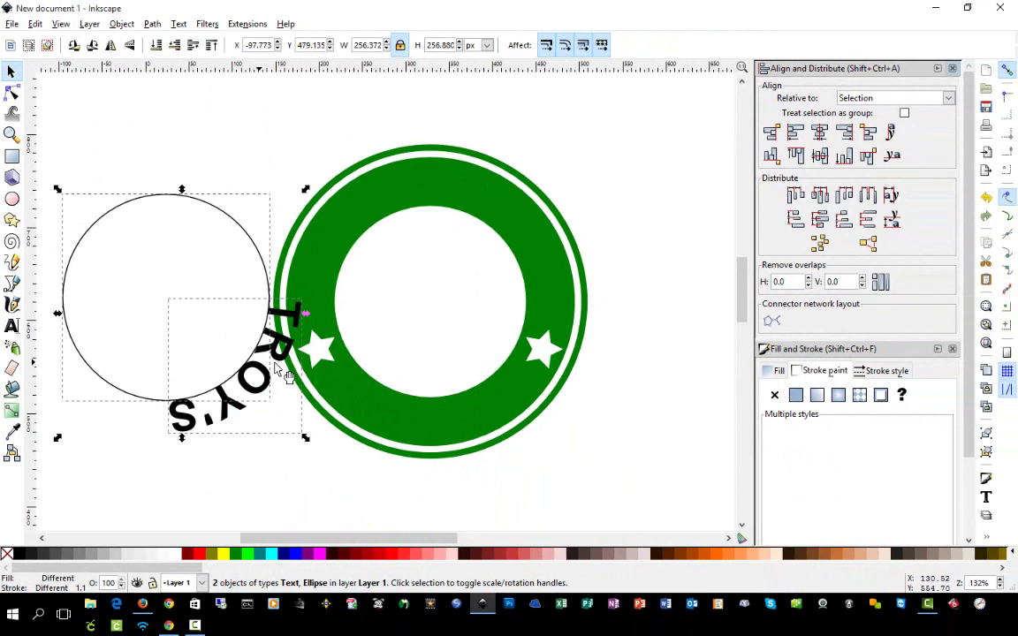
click(307, 494)
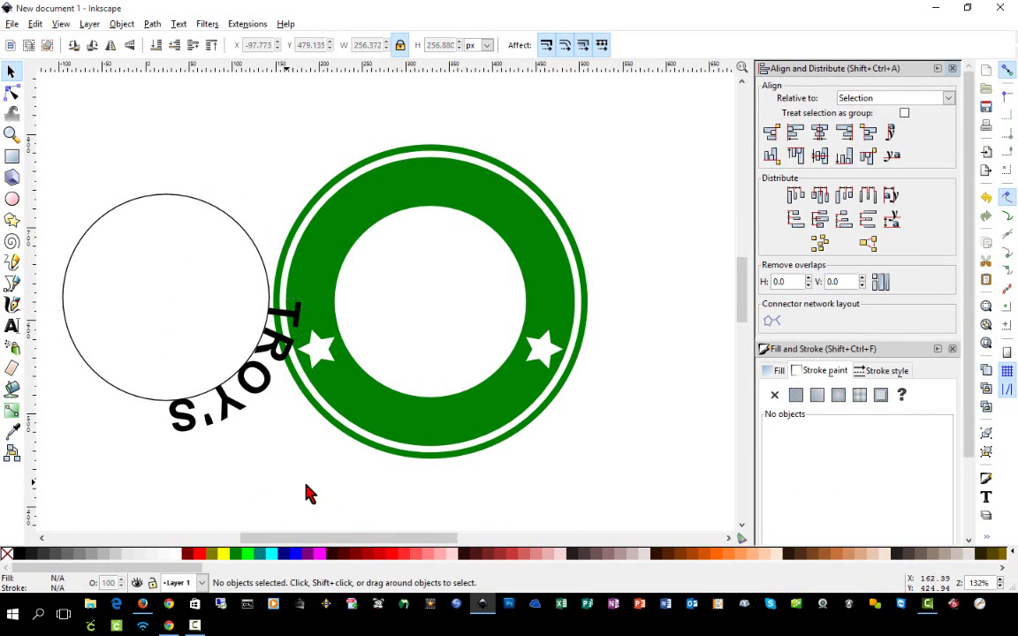
Try deleting the outlined circle that the text follows, and undo the deletion.
click(240, 423)
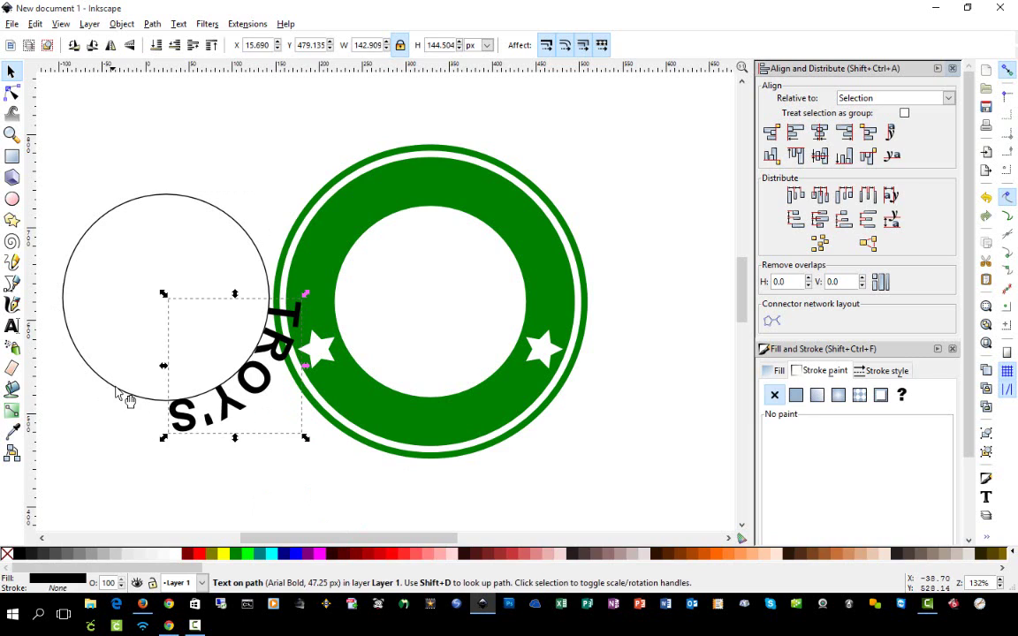
click(124, 395)
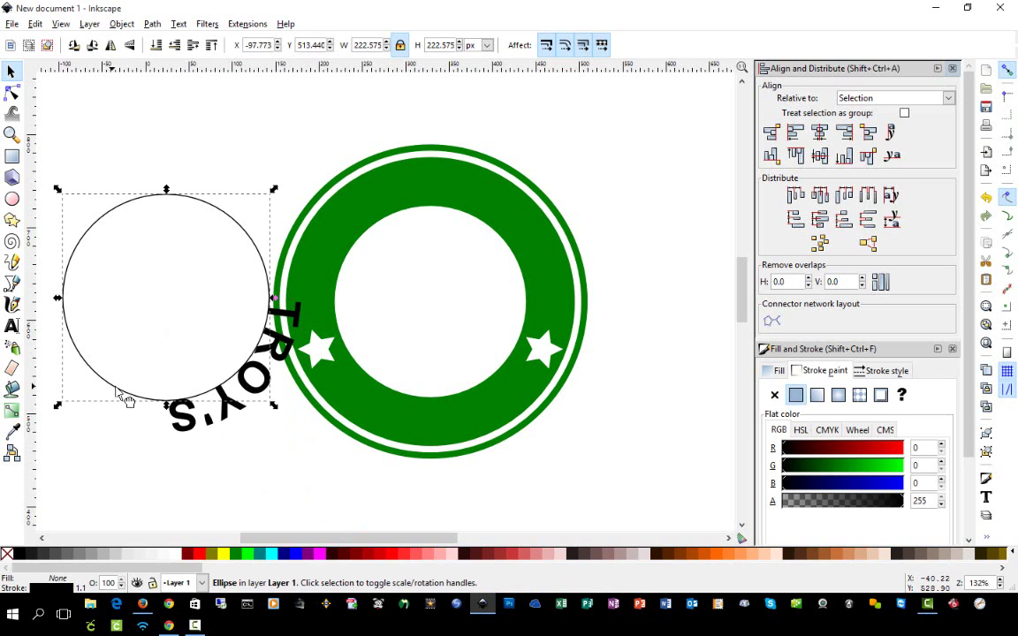
key(Delete)
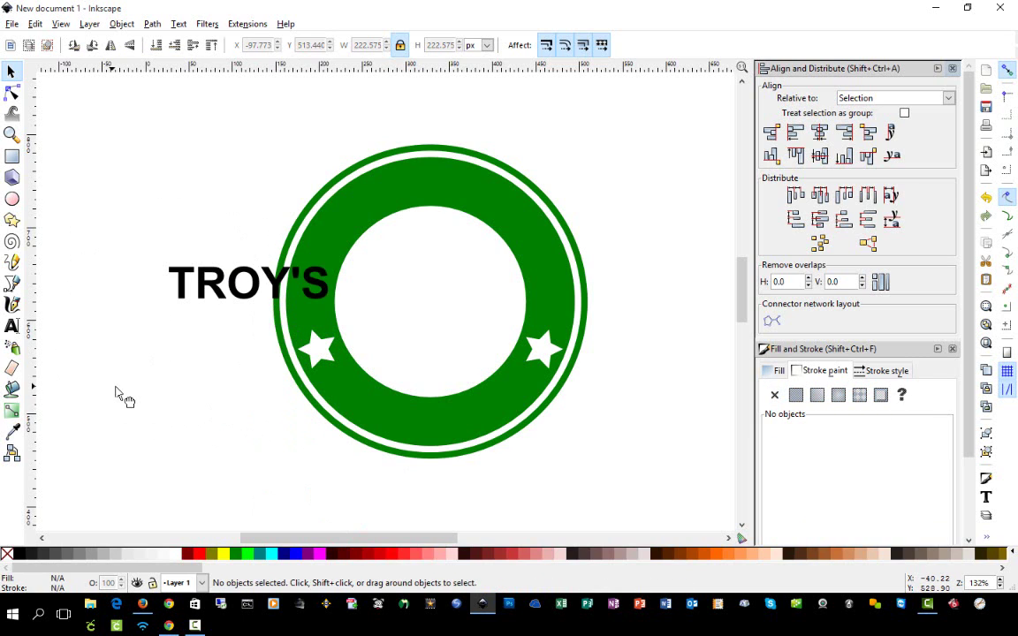
key(ctrl+z)
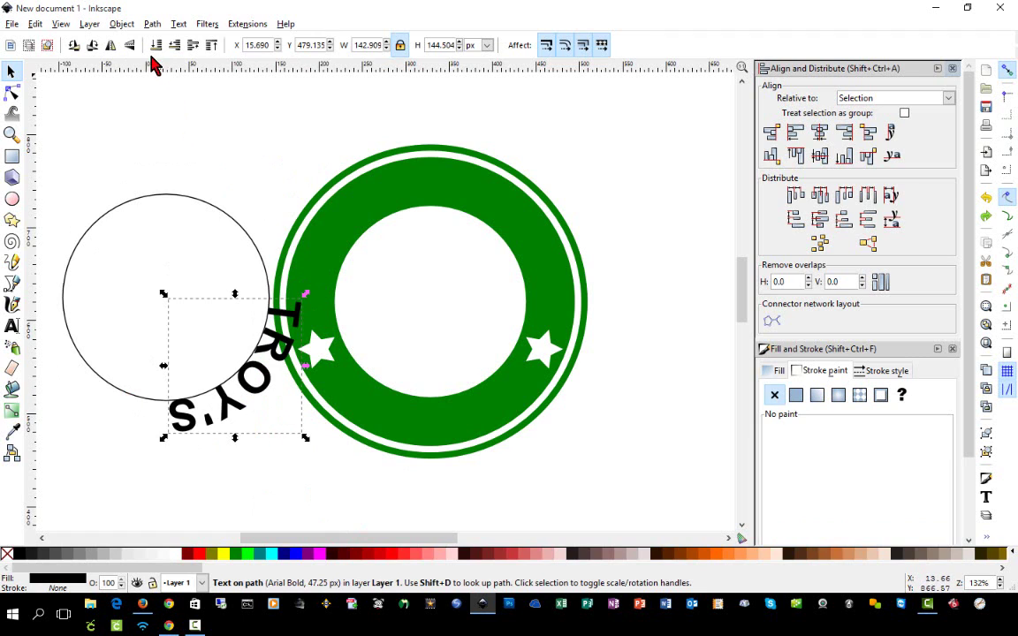
Tighten the kerning between the letters of TROY'S on the circle, with -2.28 between O and Y and -1.52 between T and R.
click(13, 333)
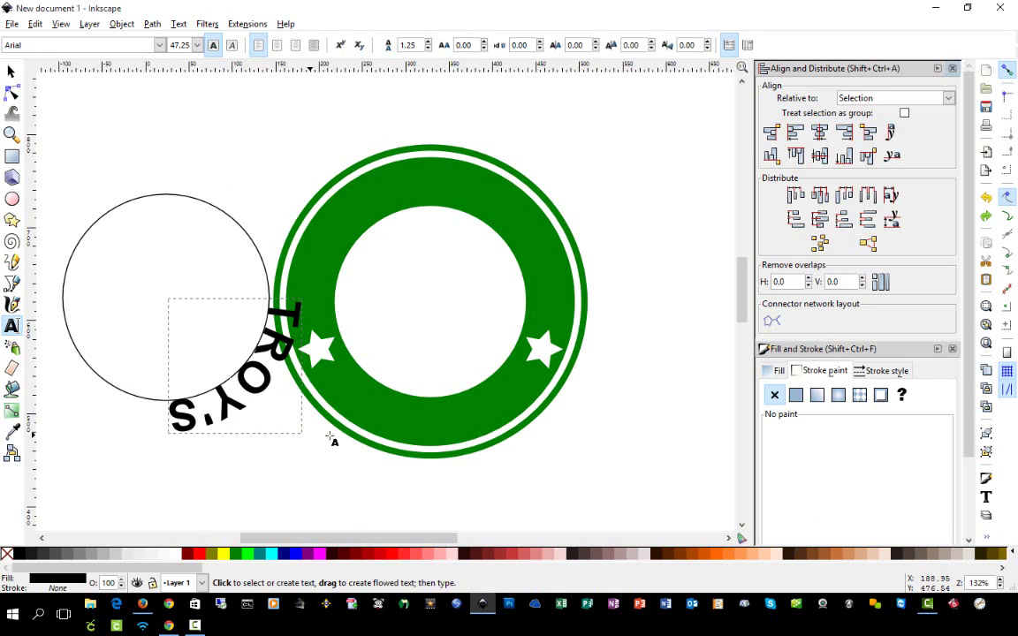
key(alt+less)
key(alt+less)
key(alt+less)
key(alt+less)
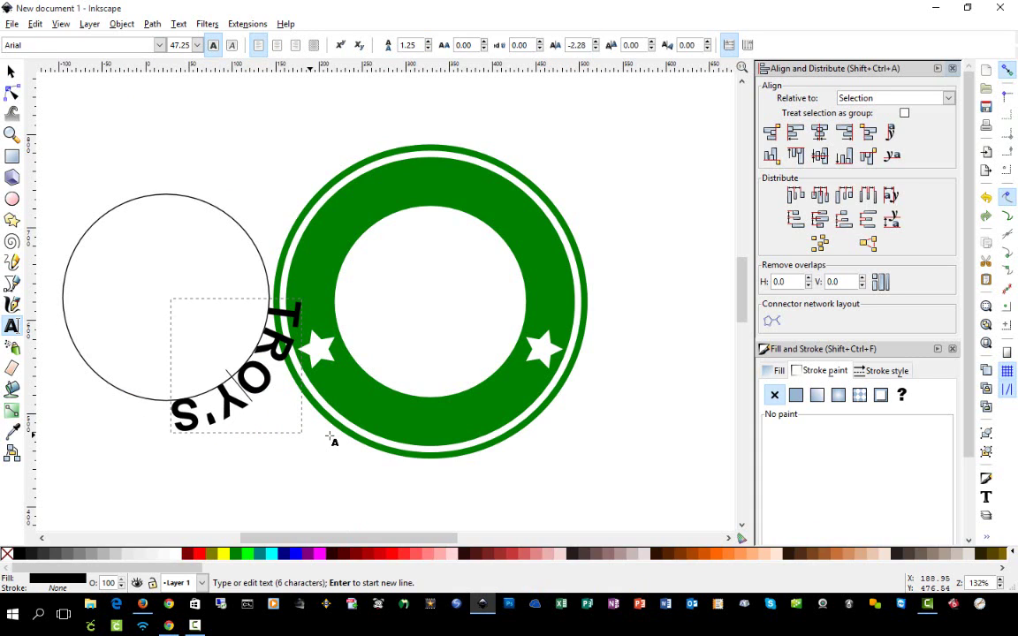
key(alt+Left)
key(alt+Left)
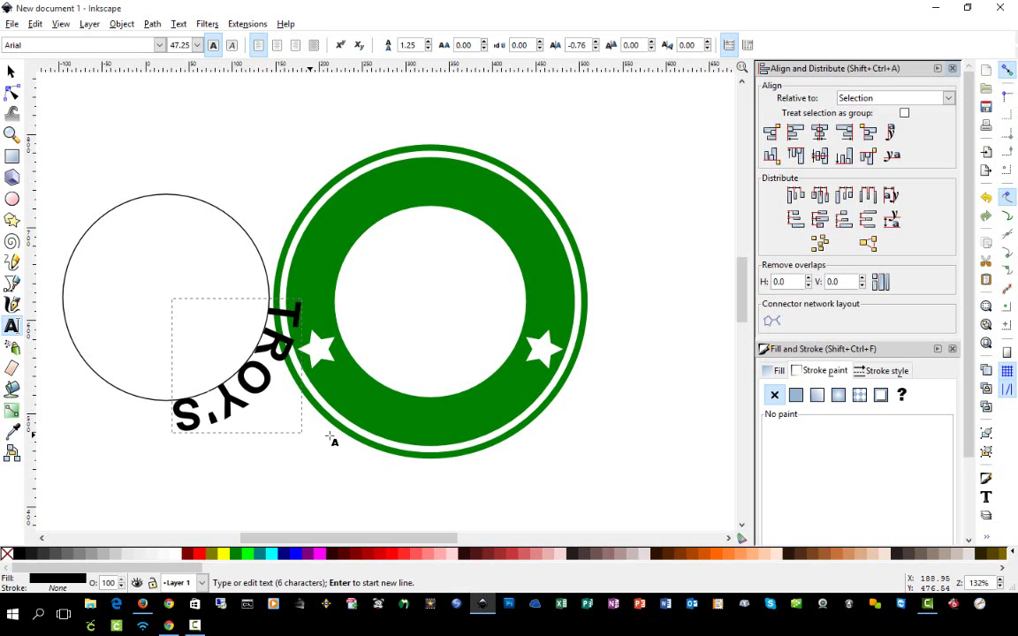
key(Left)
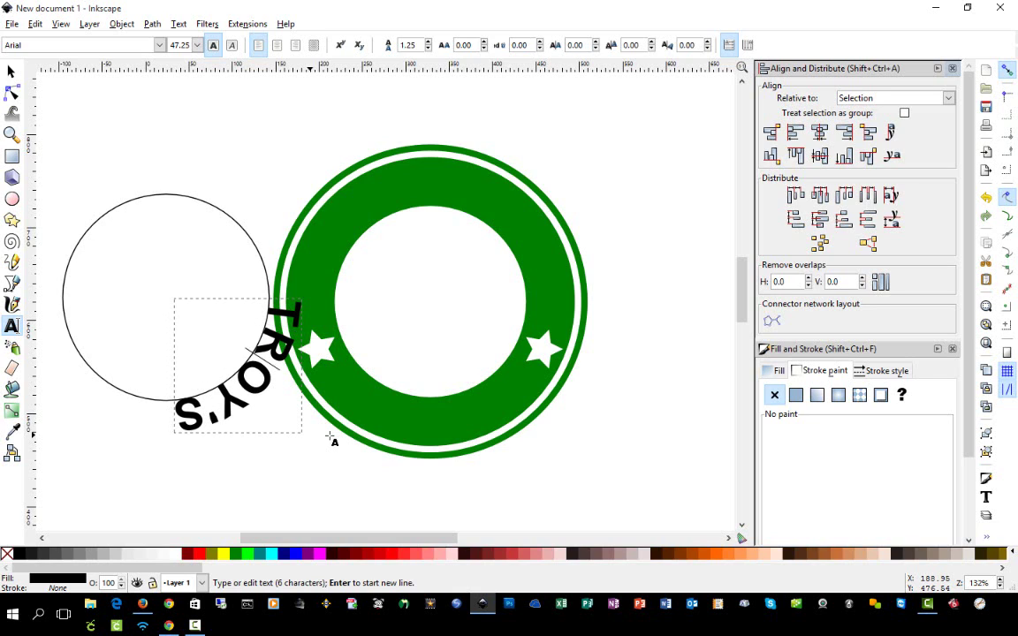
key(alt+Left)
key(alt+Left)
key(alt+Left)
key(alt+Left)
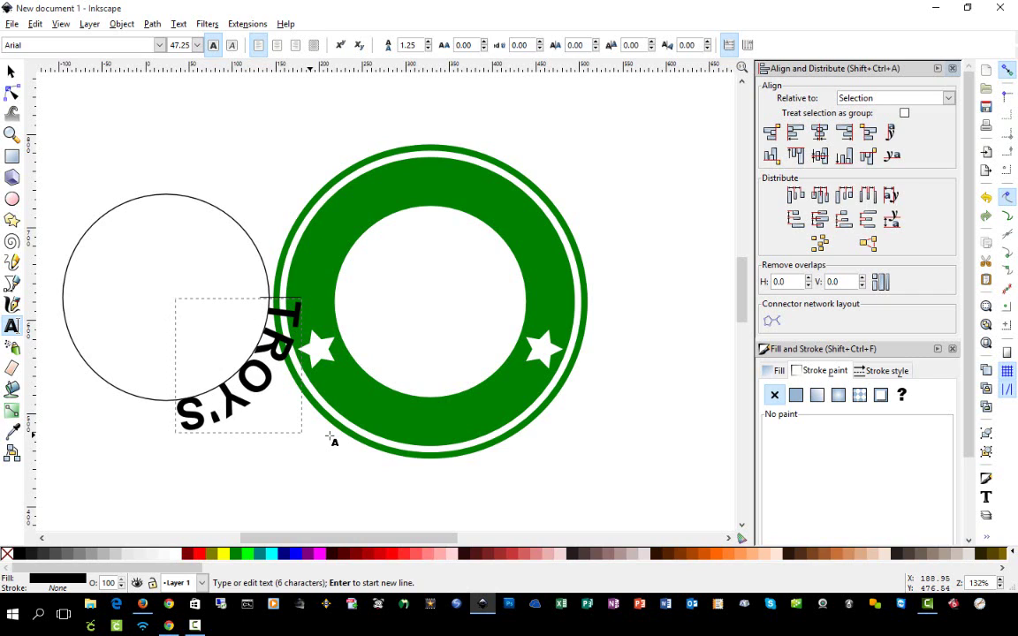
key(alt+Left)
key(alt+Left)
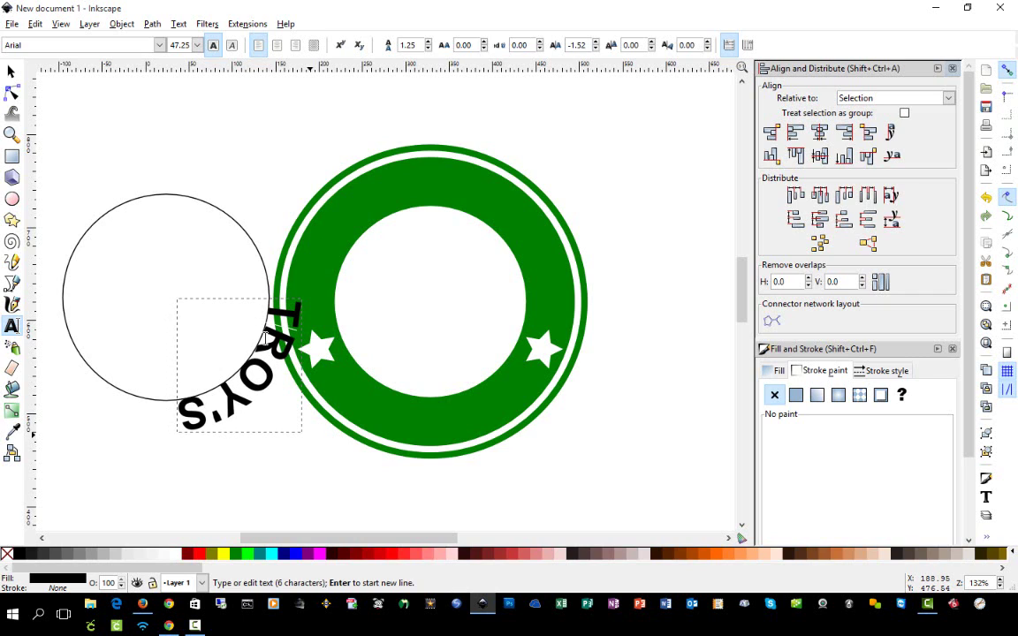
click(11, 71)
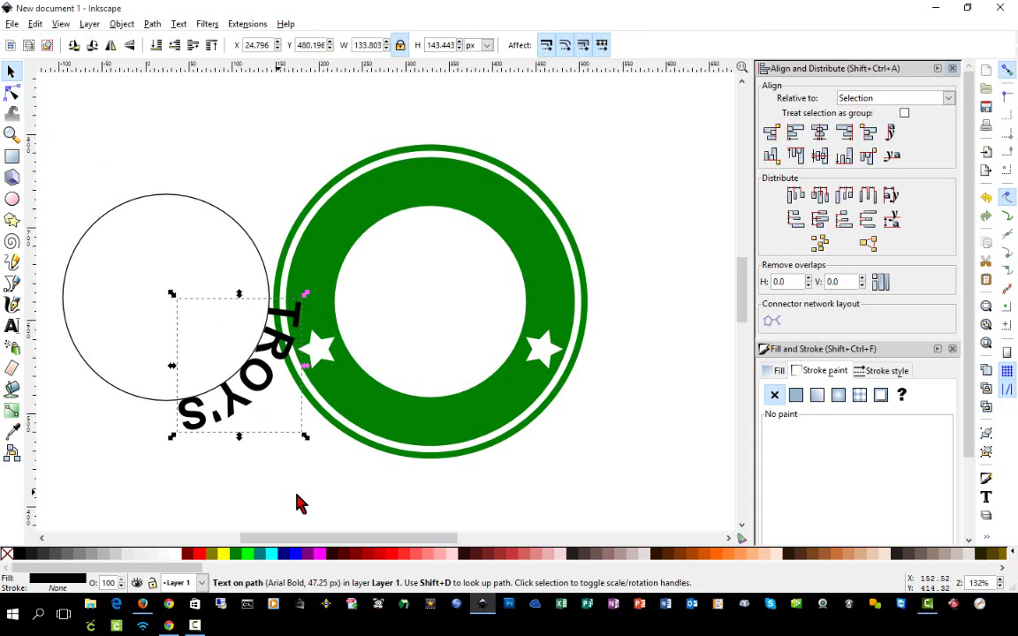
click(298, 502)
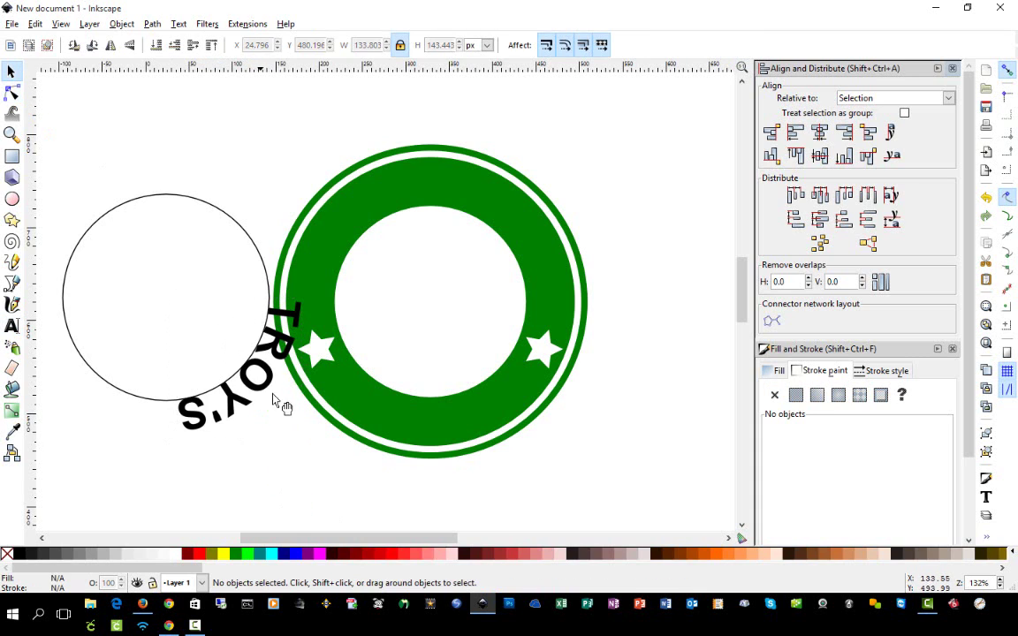
Convert the TROY'S text on the circle into paths with Object to Path.
click(252, 358)
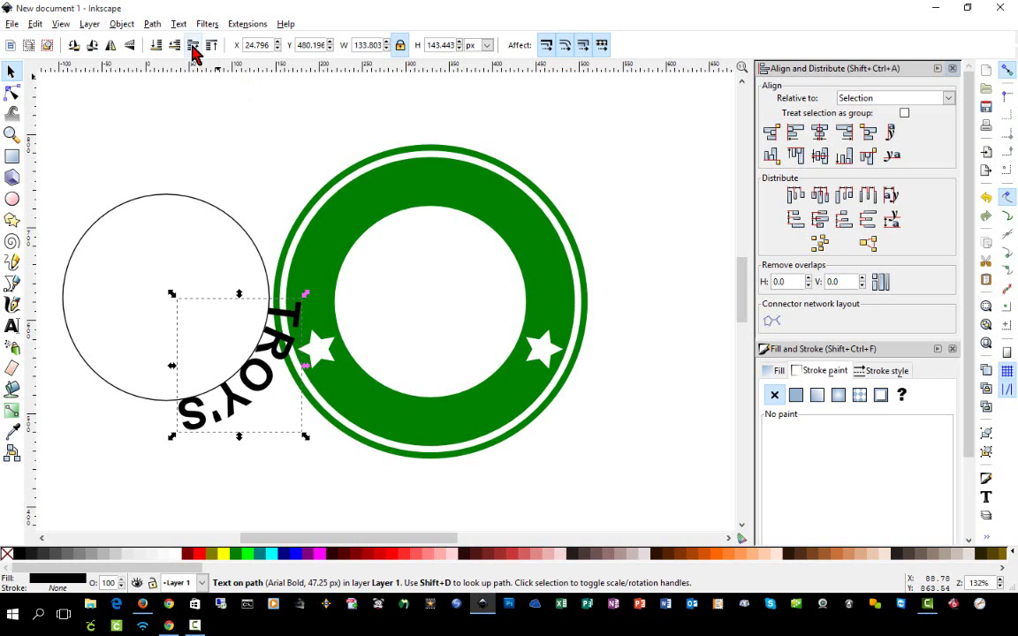
click(152, 24)
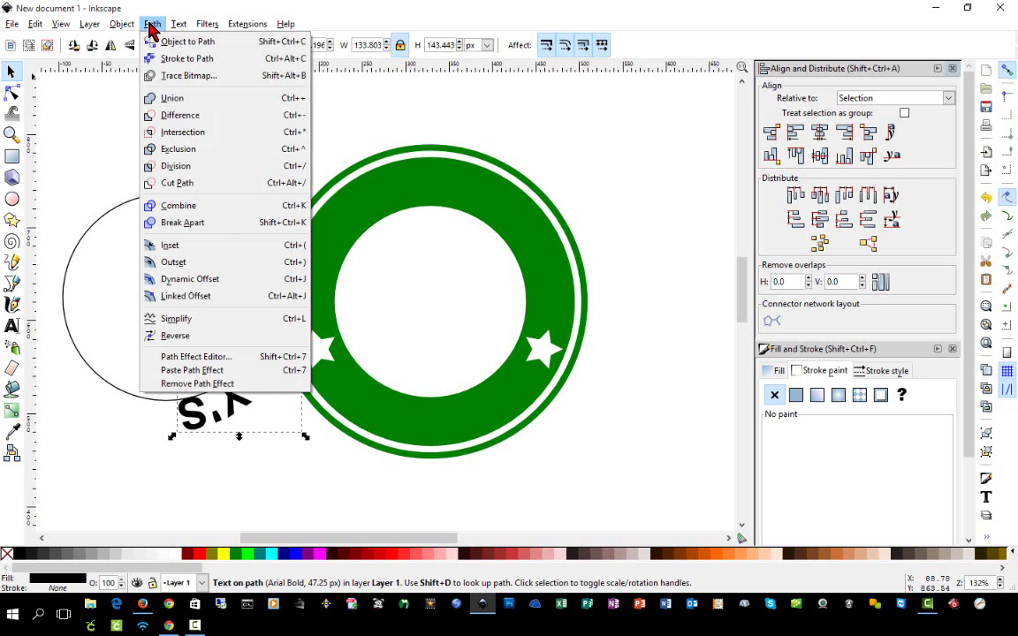
click(189, 48)
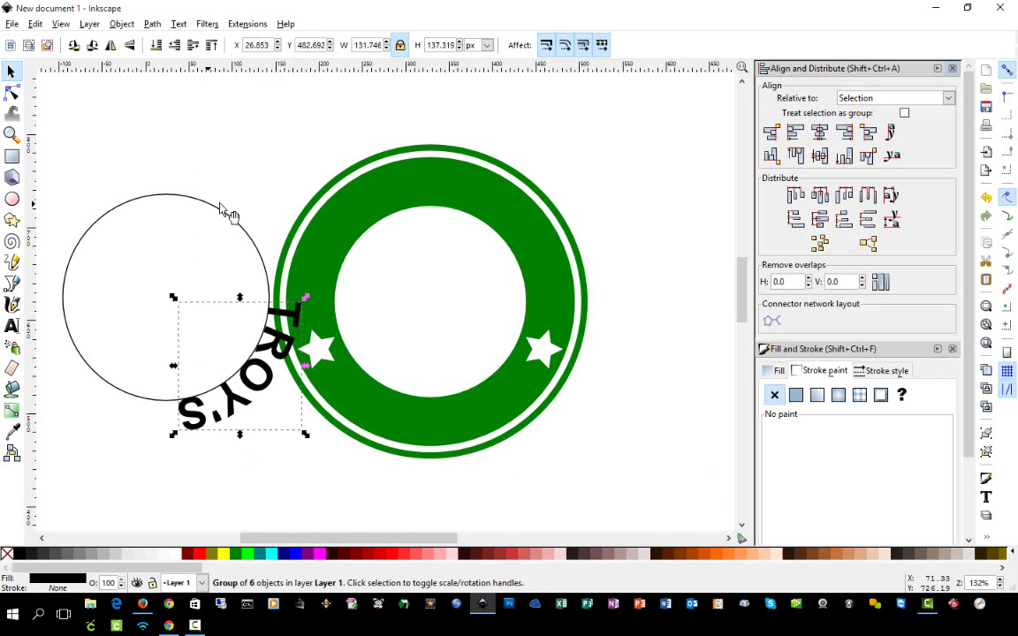
Move the curved TROY'S lettering above the outlined circle and rotate it into a level upright arch.
click(285, 448)
drag(268, 395, 288, 200)
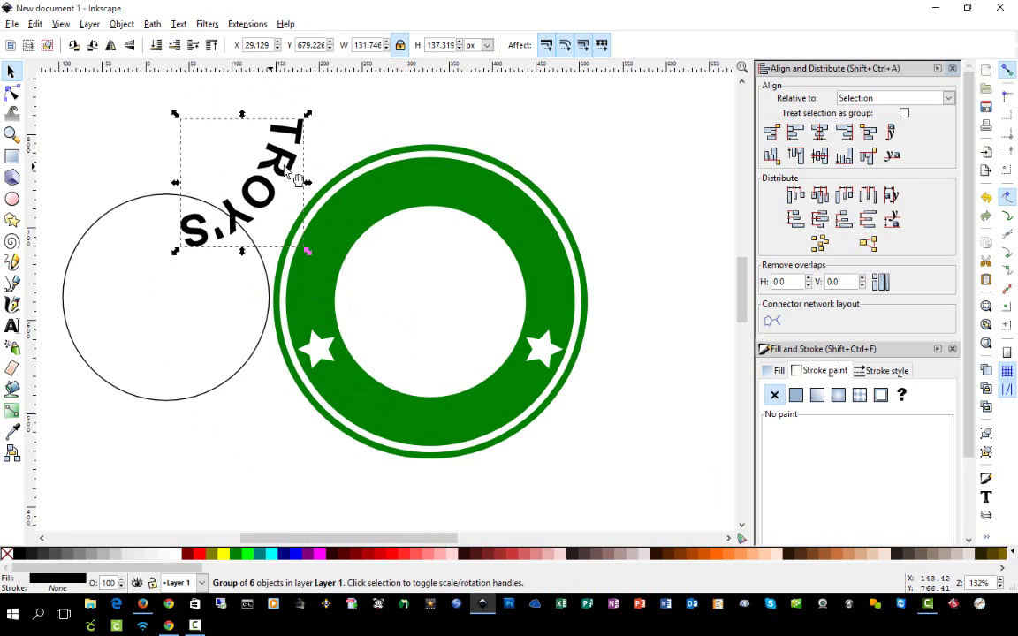
click(288, 168)
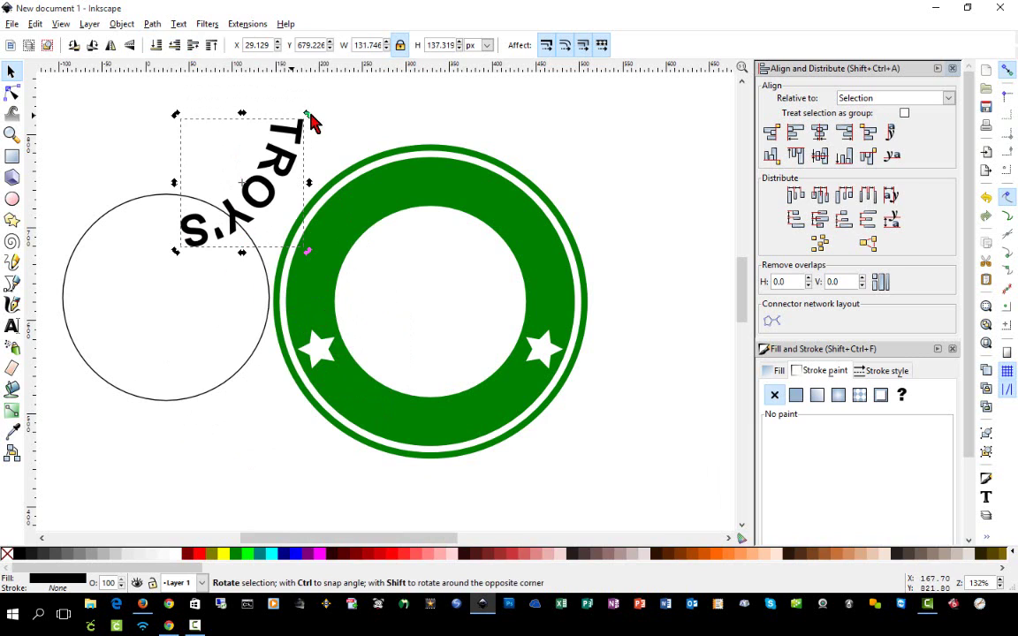
drag(311, 122, 192, 142)
click(270, 137)
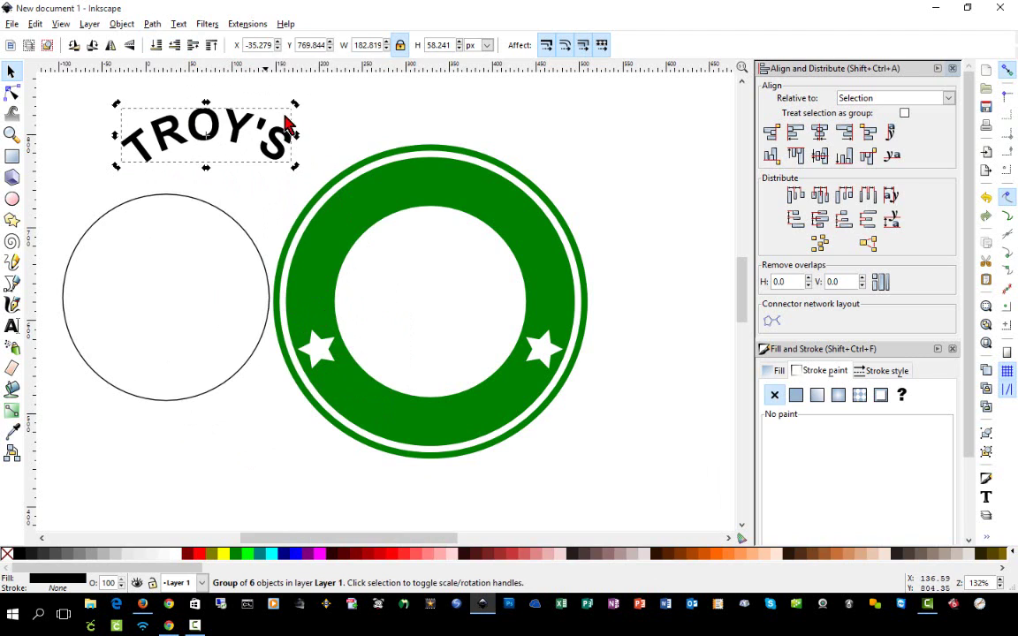
drag(298, 107, 295, 109)
click(256, 141)
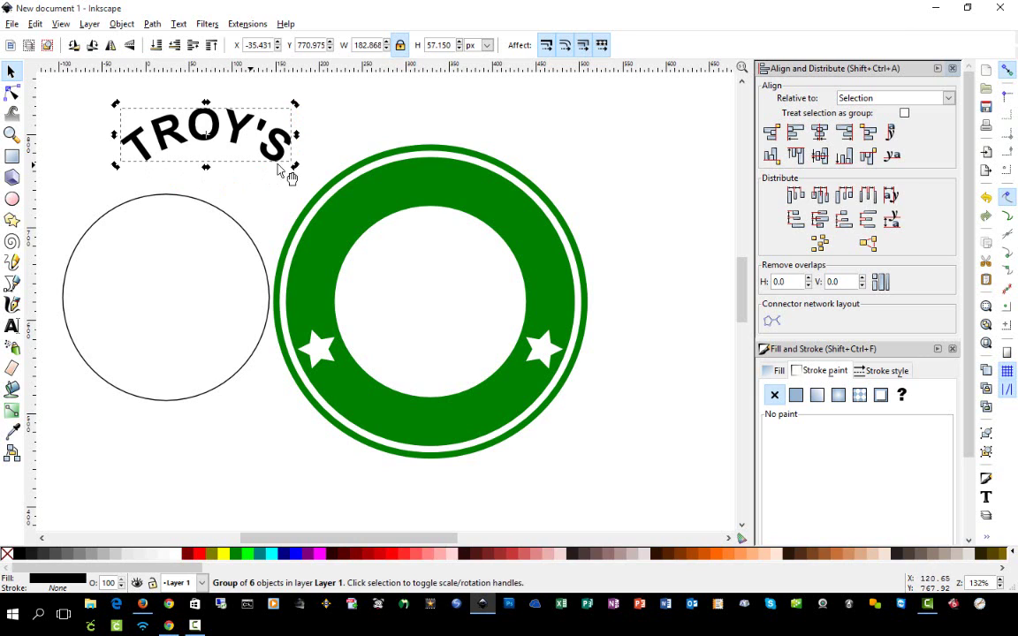
Move the arched TROY'S lettering onto the upper part of the green ring and centre it horizontally with the badge.
drag(223, 136, 440, 198)
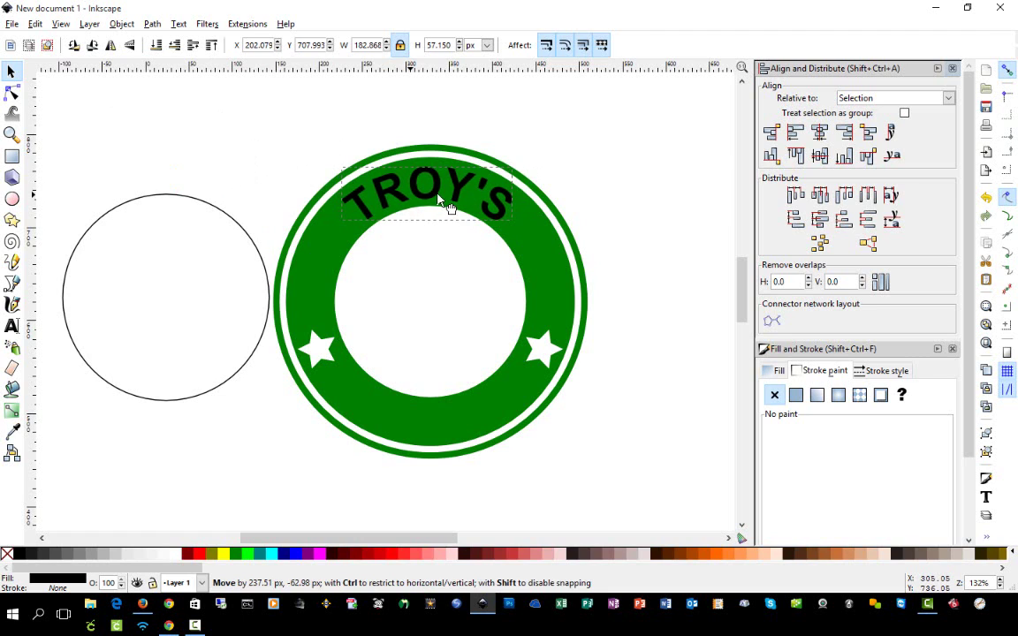
click(442, 202)
click(631, 190)
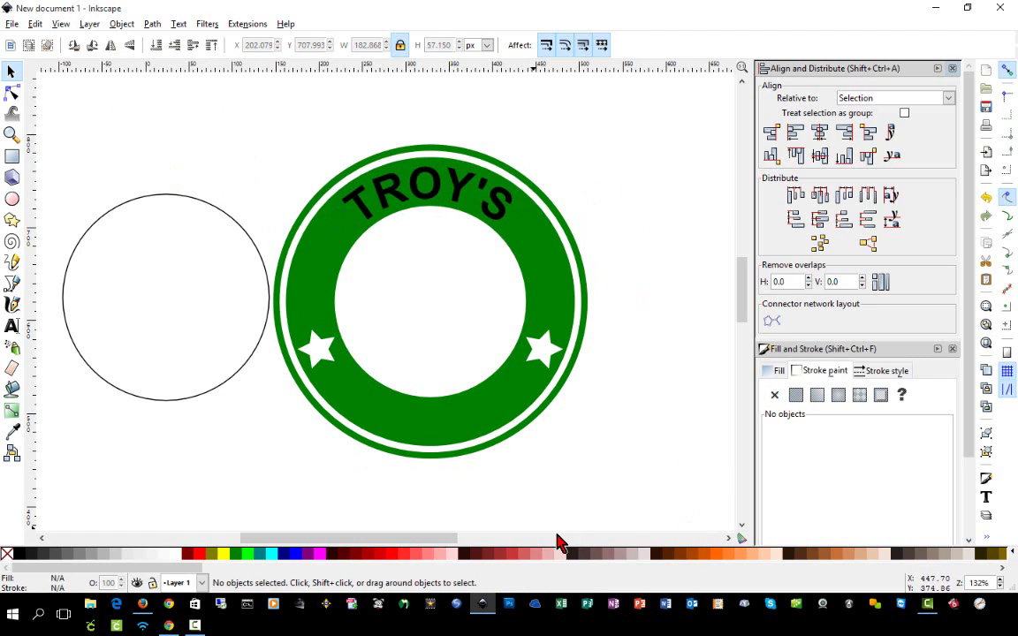
drag(628, 502, 226, 119)
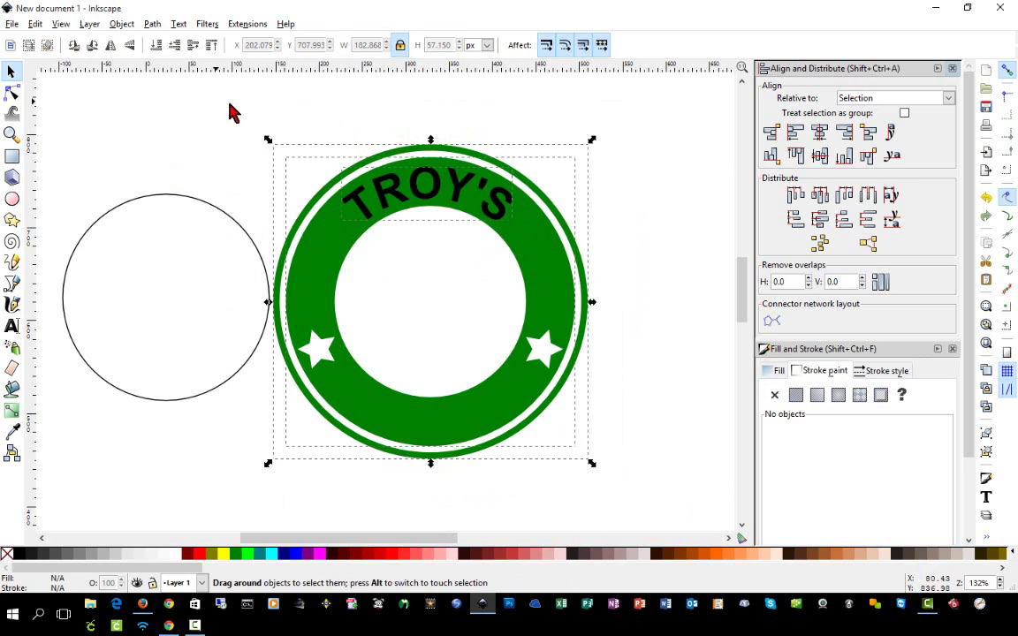
click(820, 133)
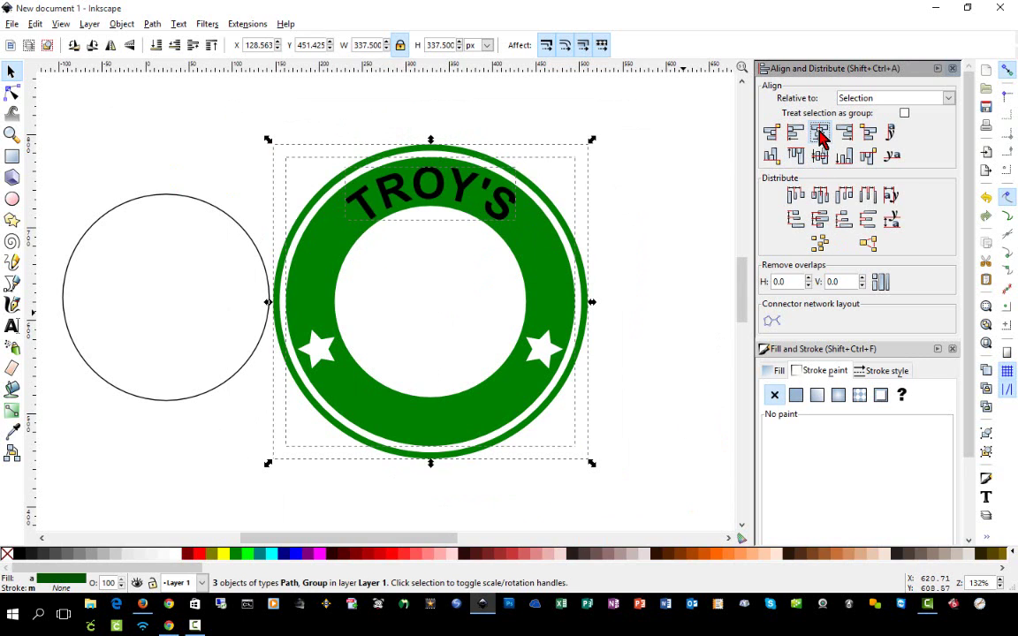
click(676, 338)
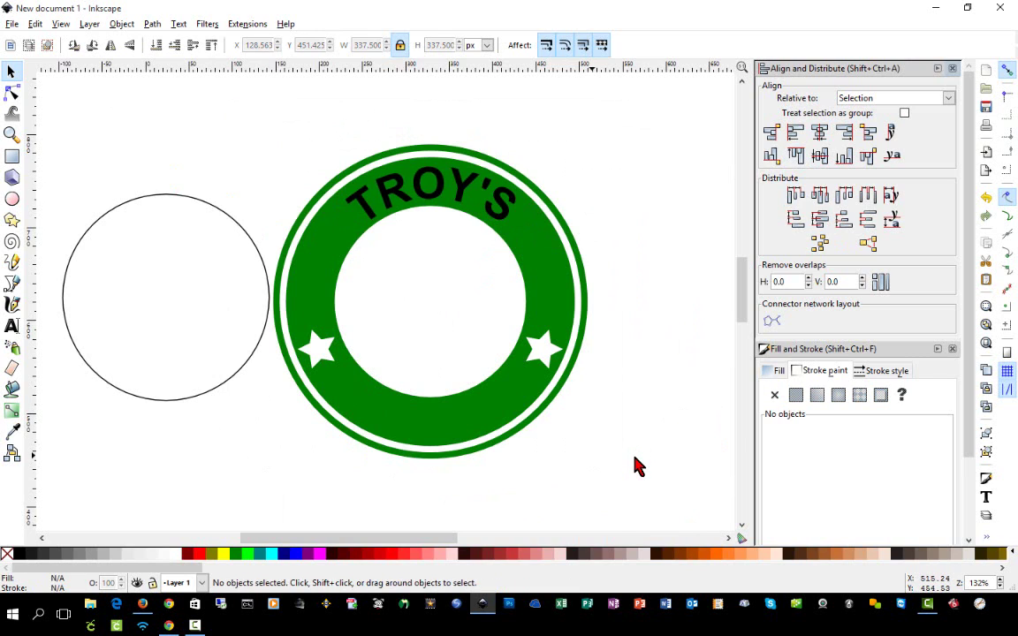
Ungroup the TROY'S letters and merge them into a single path with Union.
click(442, 197)
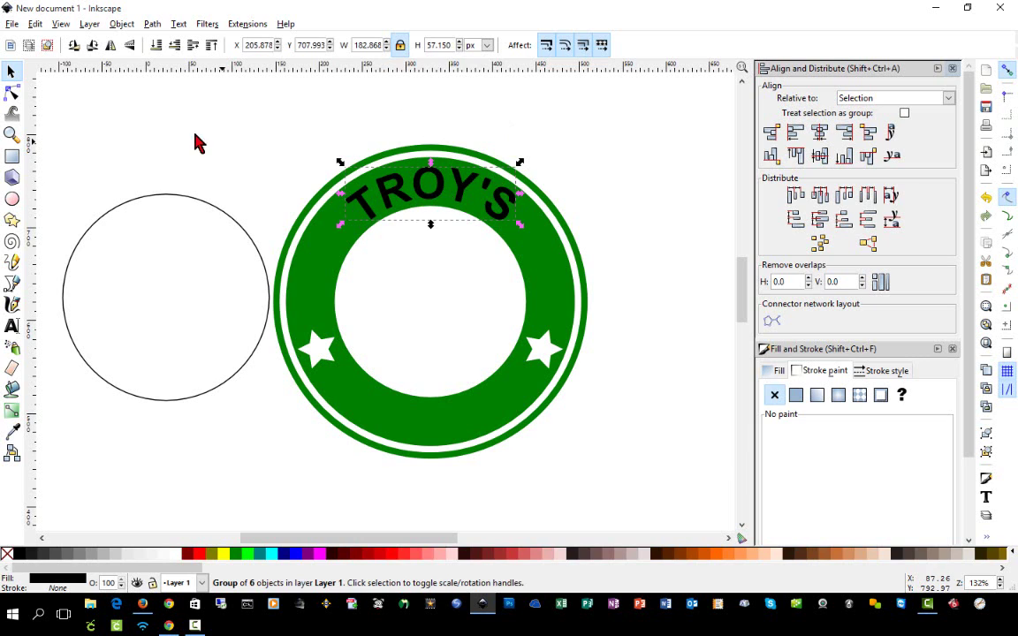
click(13, 92)
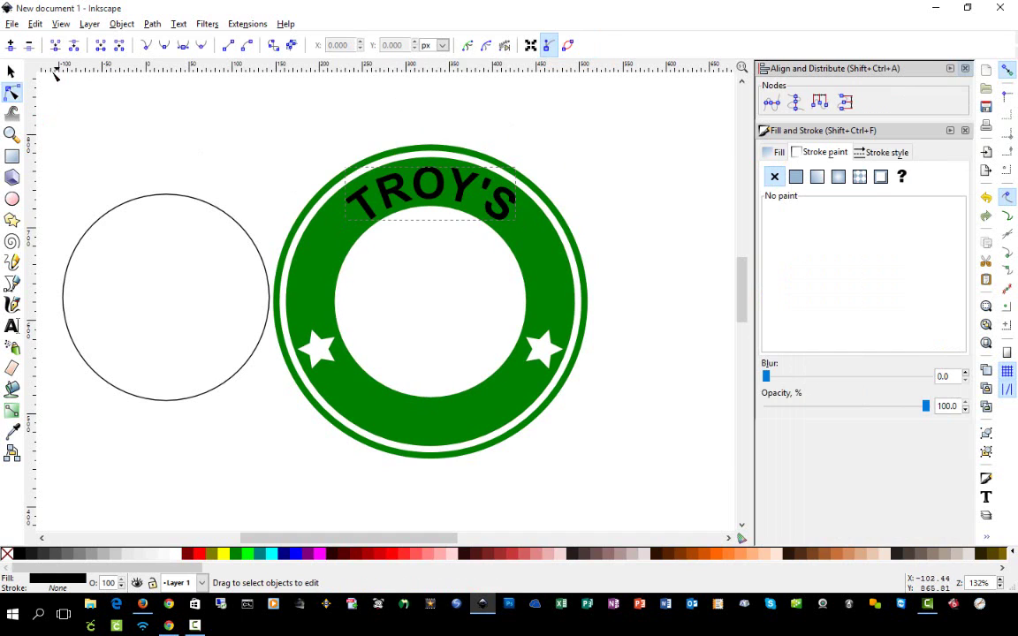
click(11, 72)
click(121, 24)
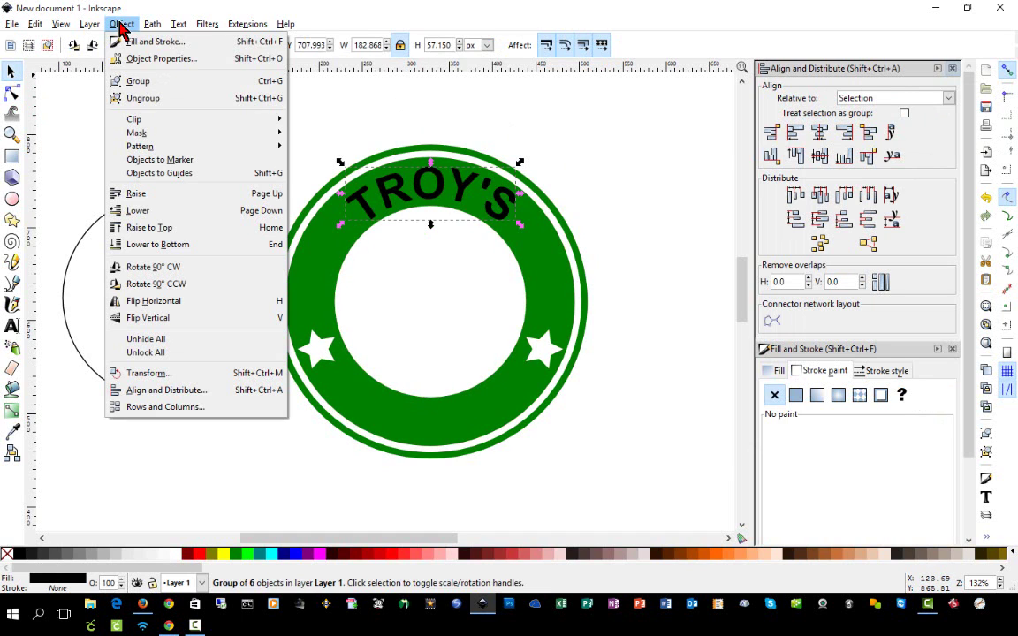
click(155, 99)
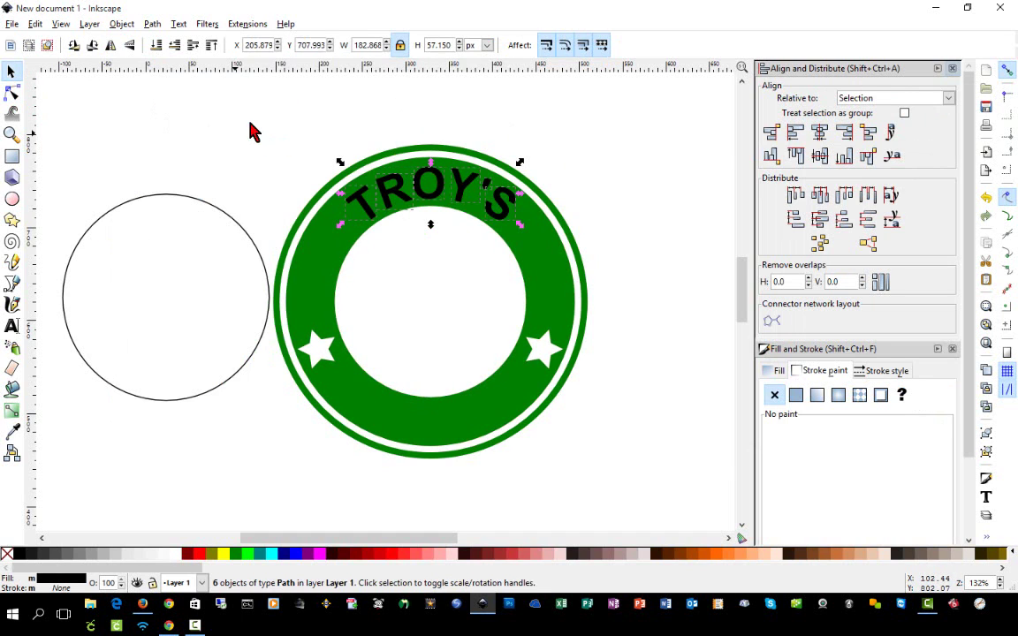
click(152, 25)
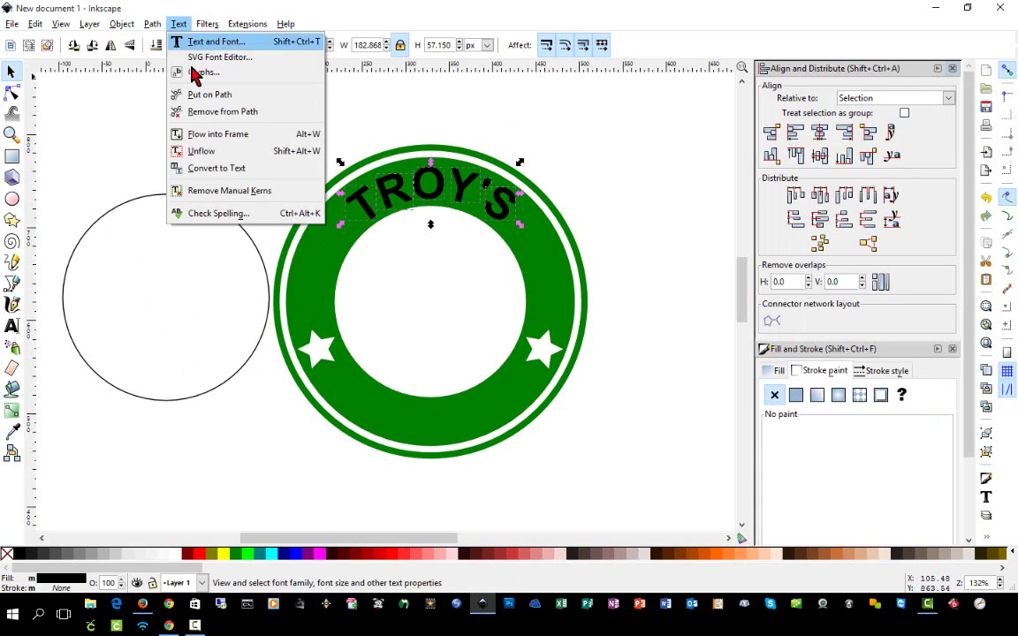
click(174, 115)
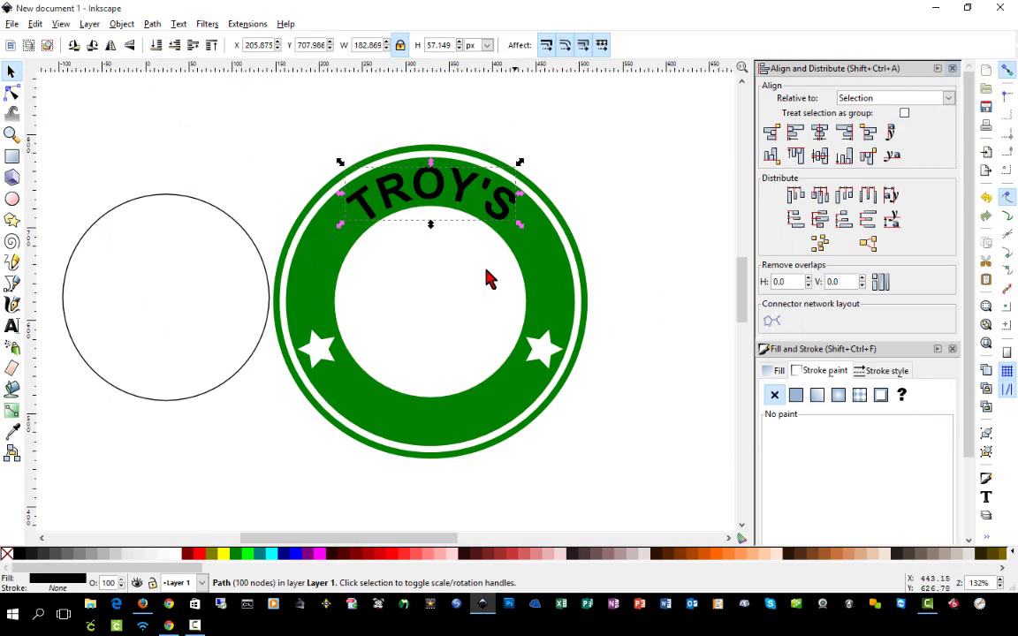
Cut the TROY'S lettering out of the wide green ring with Difference.
click(451, 200)
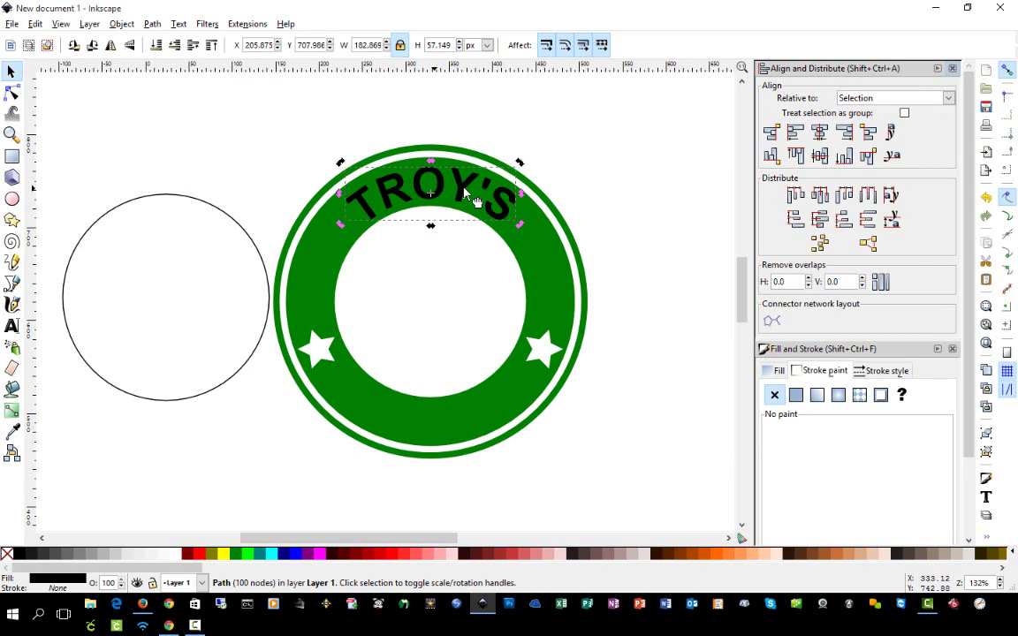
shift+click(534, 266)
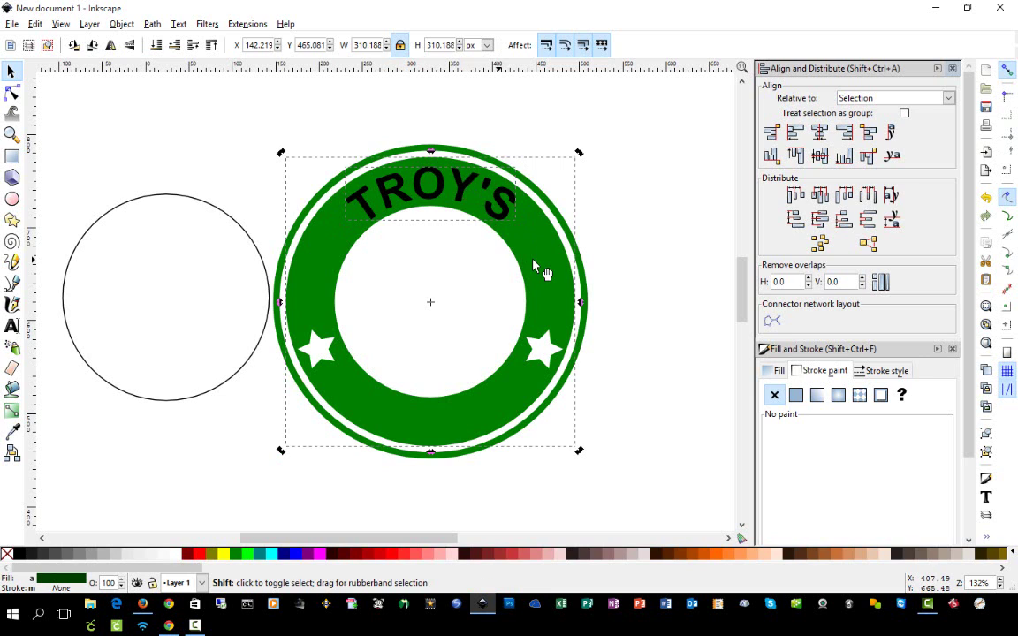
click(154, 25)
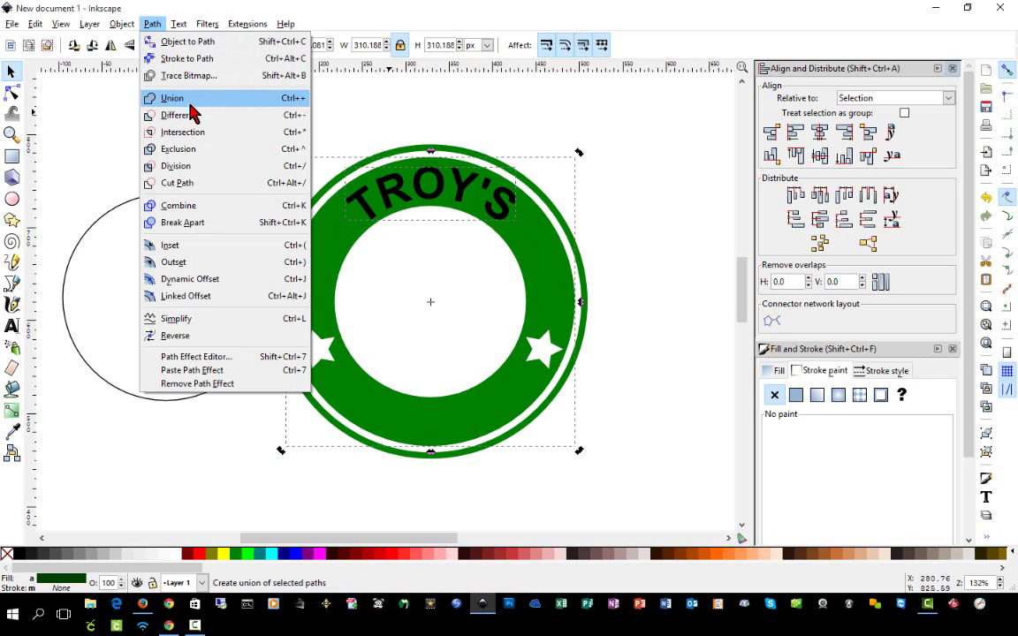
click(189, 101)
click(651, 188)
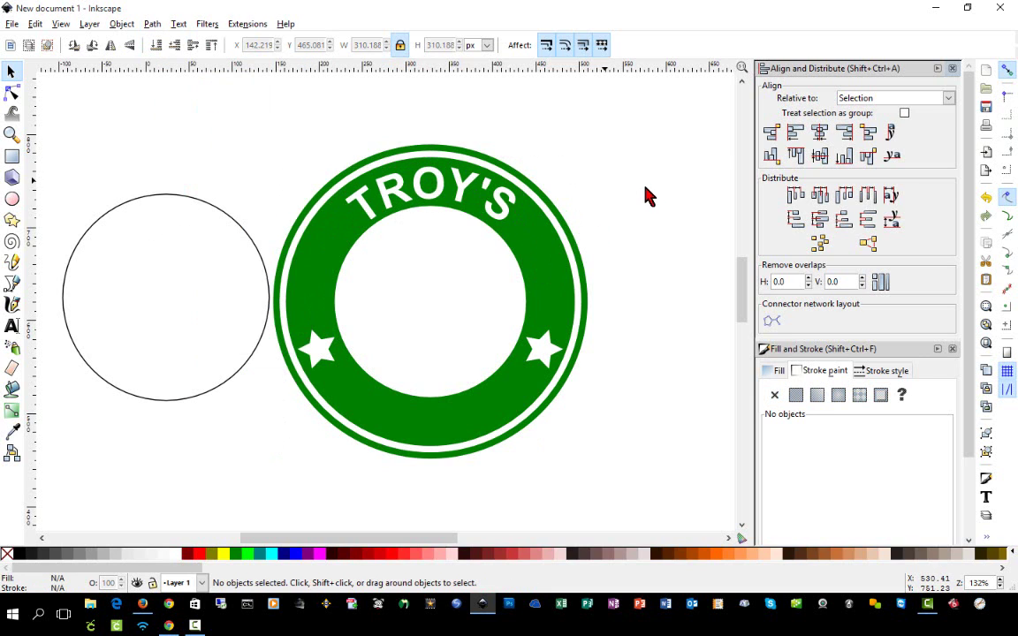
Move the outlined guide circle over the badge and centre it both horizontally and vertically on the rings.
mouse_move(234, 228)
mouse_down()
mouse_move(280, 208)
mouse_move(510, 248)
mouse_move(494, 233)
mouse_move(504, 237)
mouse_up()
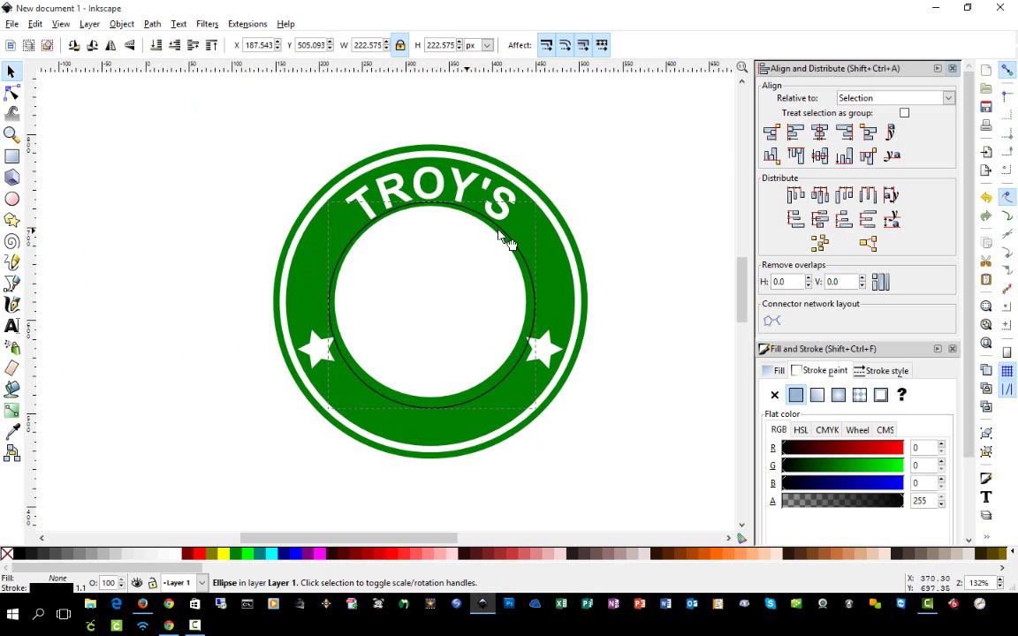
drag(189, 116, 620, 514)
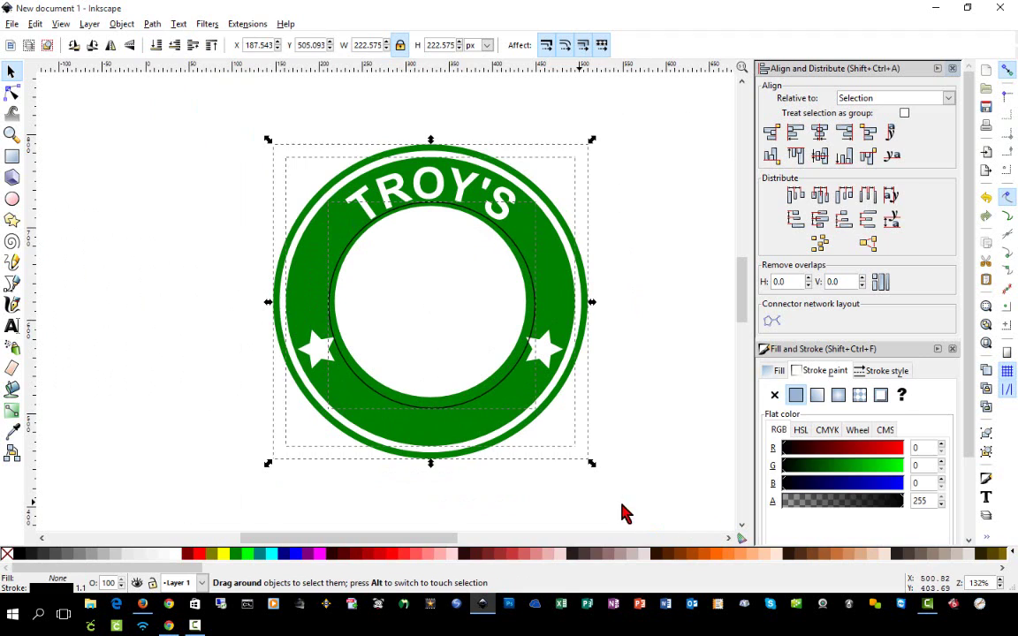
click(819, 133)
click(829, 164)
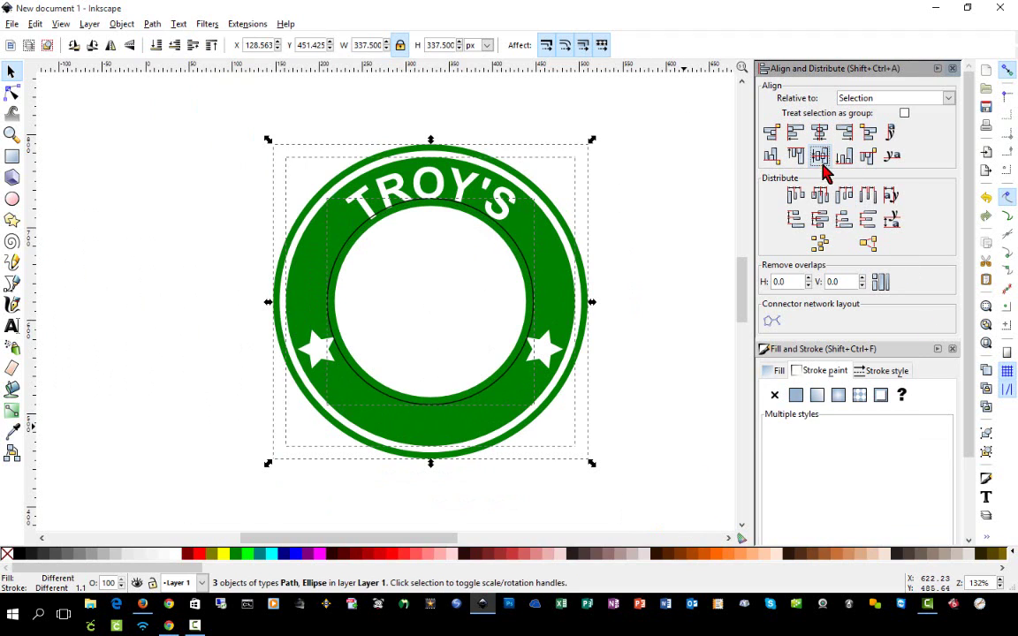
click(550, 439)
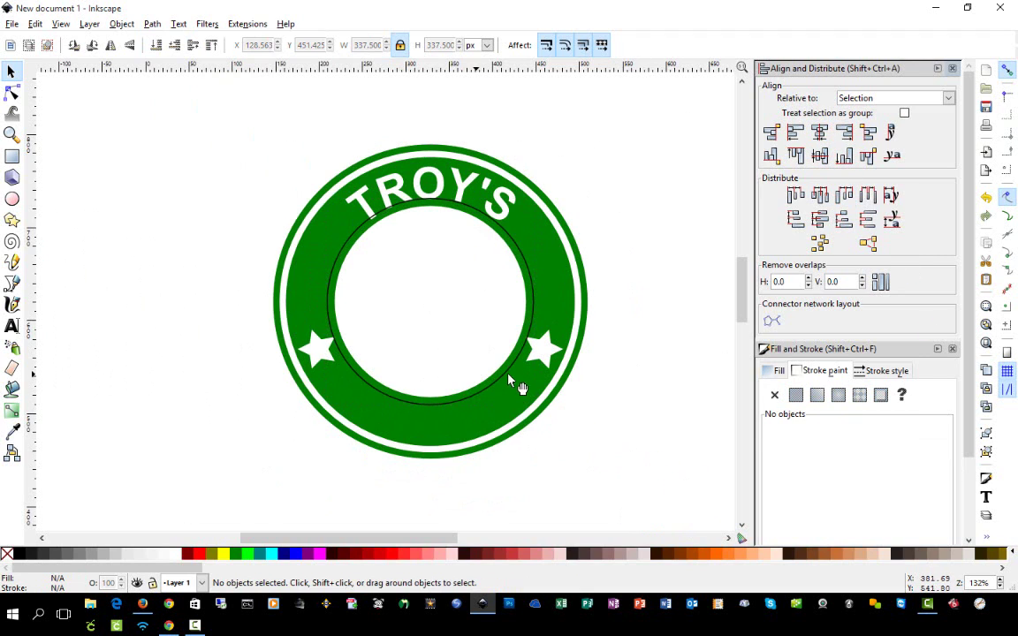
Enlarge the guide circle about its centre to a diameter of about 300 px and move it beside the badge.
click(522, 389)
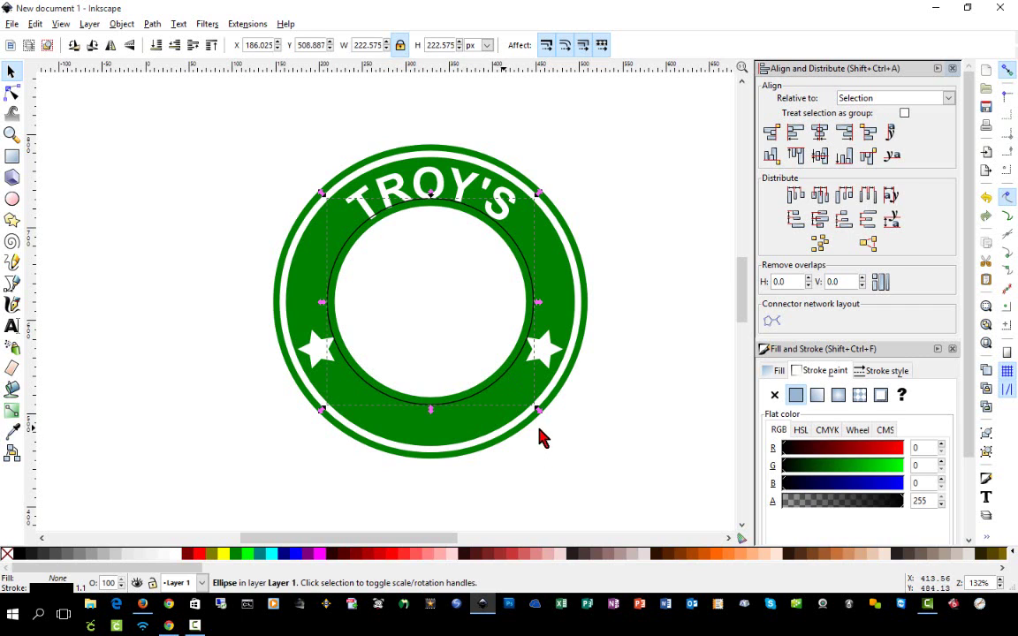
drag(539, 411, 591, 449)
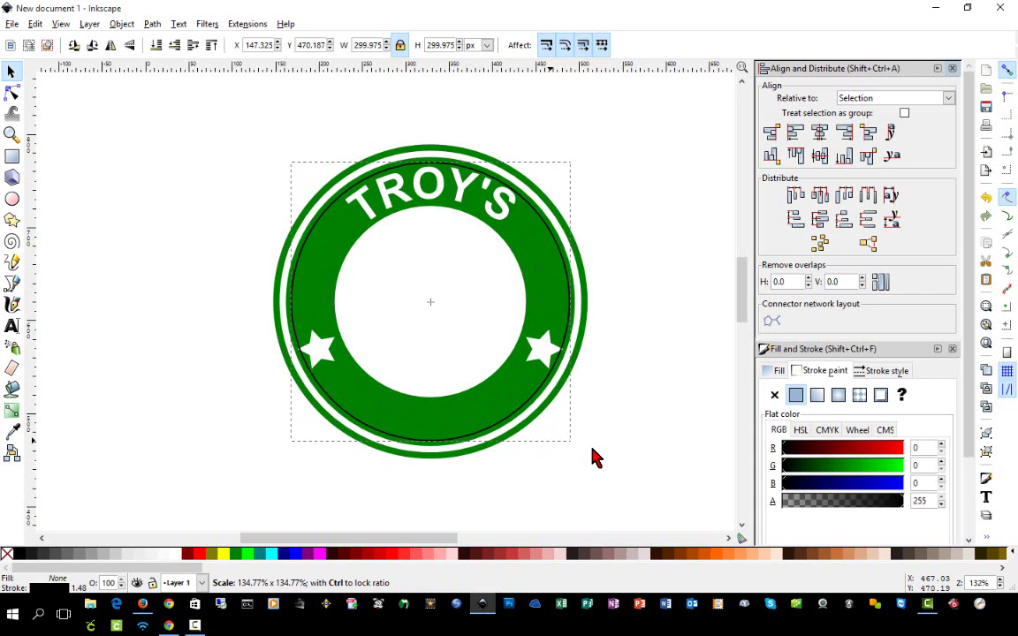
drag(593, 458, 592, 457)
click(575, 415)
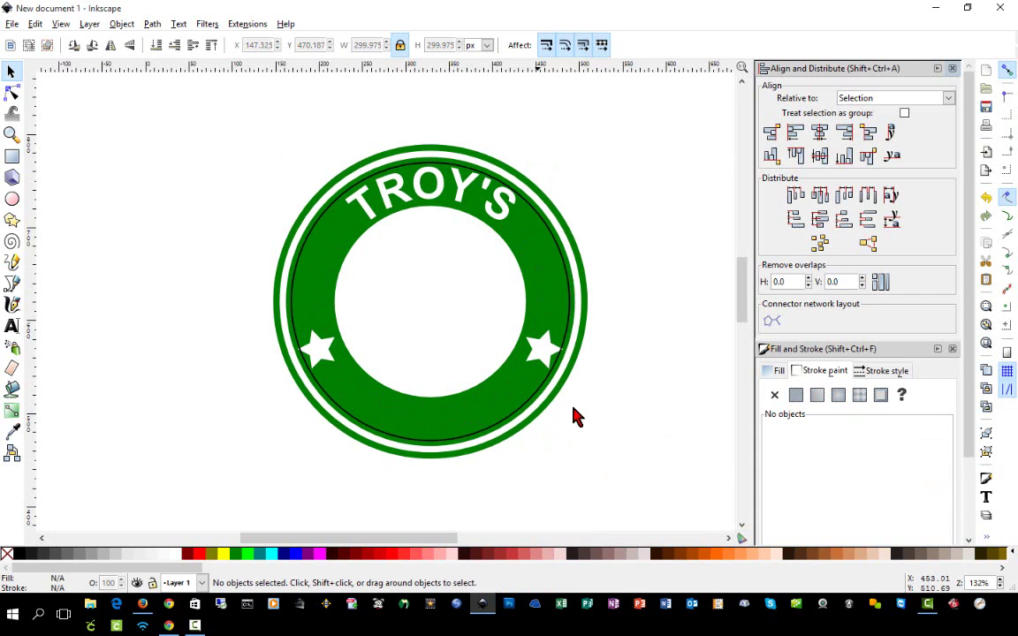
drag(530, 415, 183, 496)
scroll(256, 540, left, 3)
Add the text COFFEE above the guide circle in bold Arial.
click(11, 325)
click(112, 134)
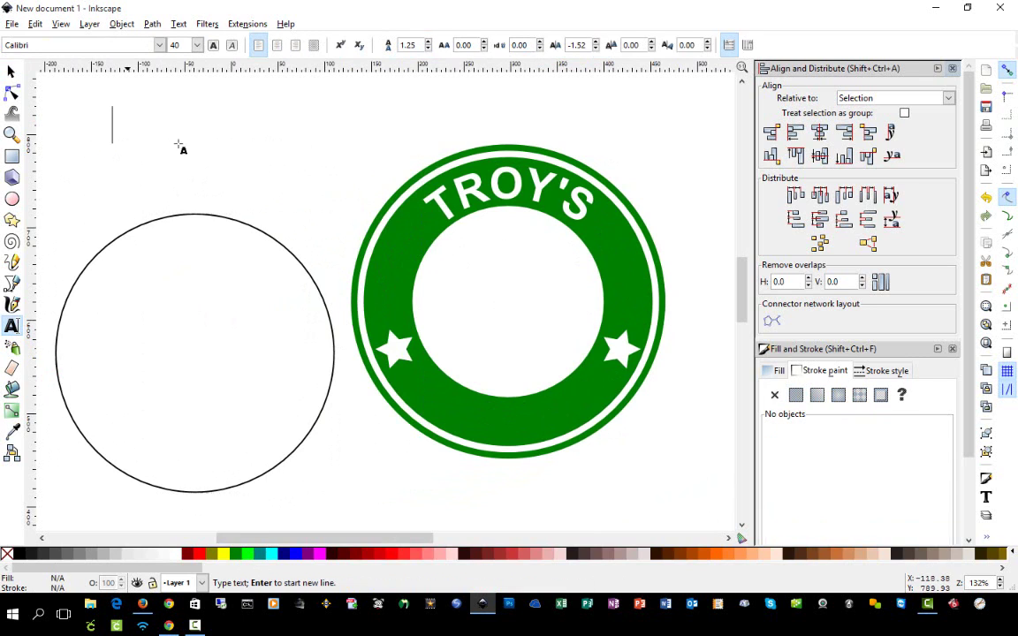
text(COFFEE)
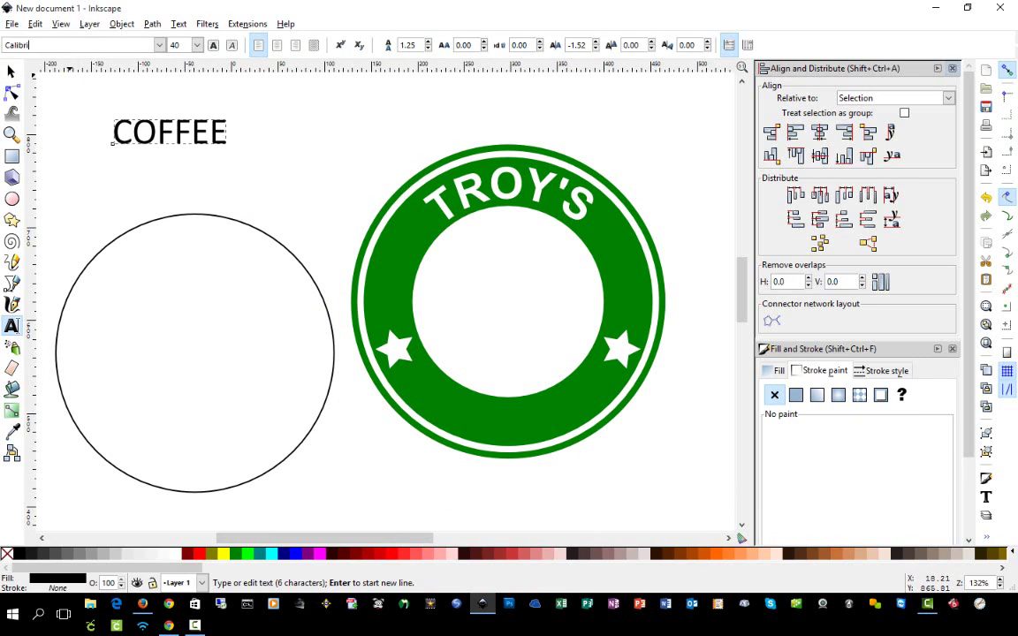
text(arial b)
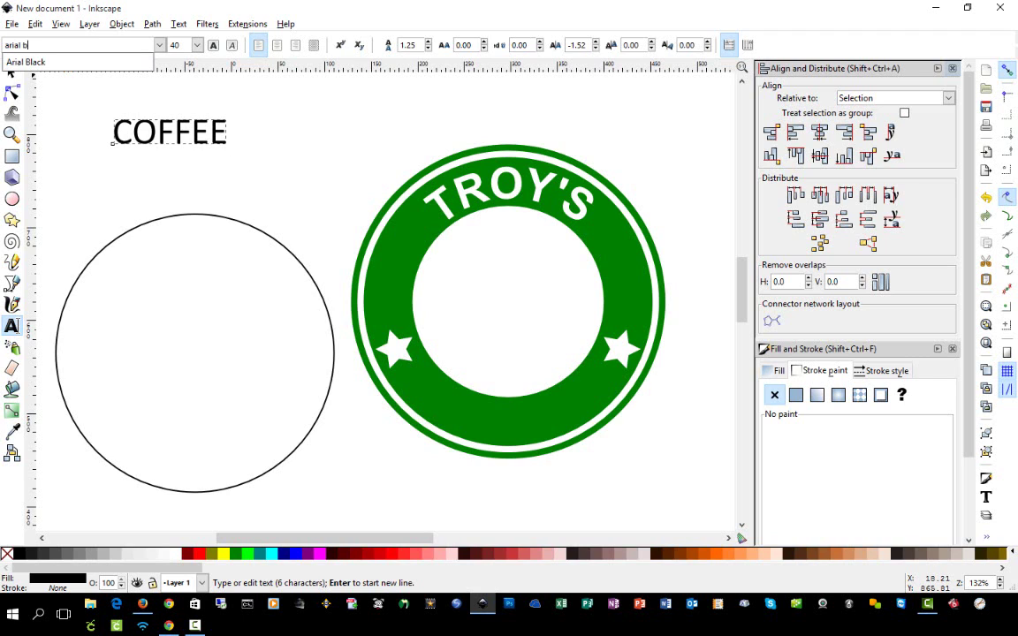
click(72, 62)
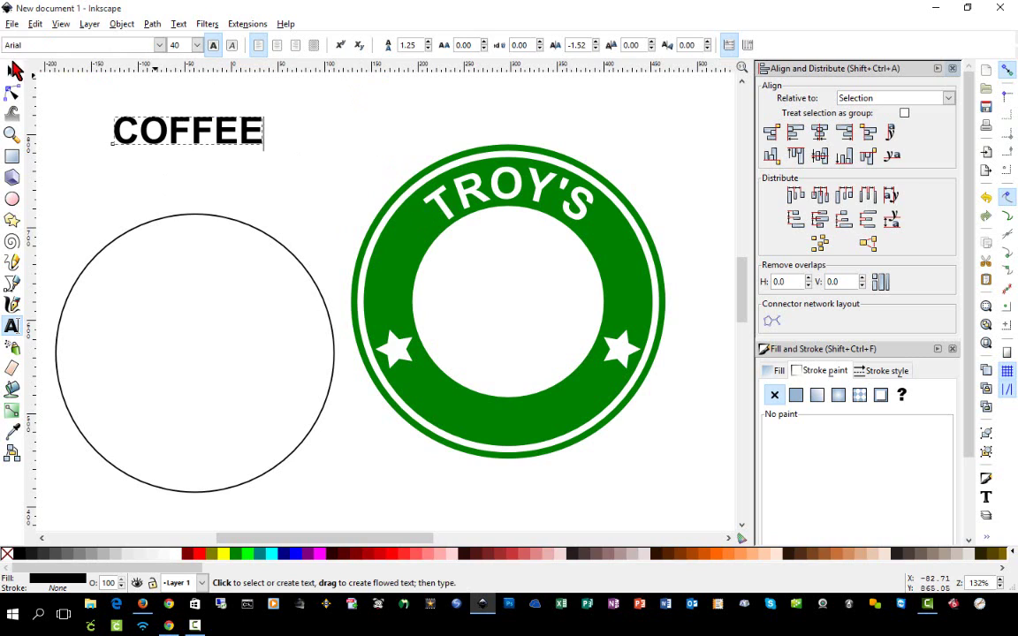
Scale the COFFEE text proportionally to a height of 35 px.
click(11, 71)
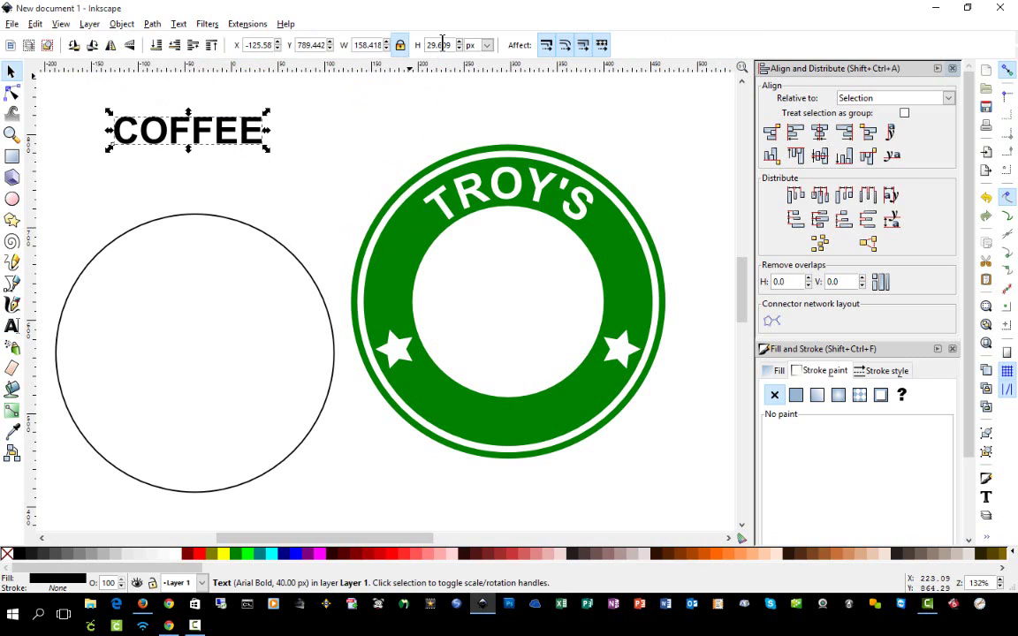
text(35)
key(Return)
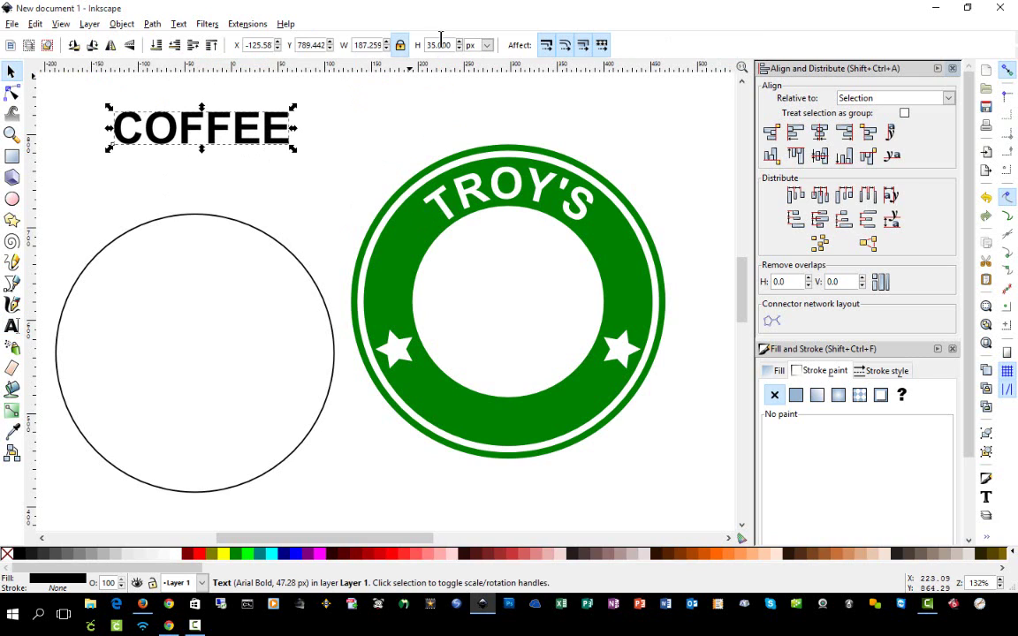
Put the COFFEE text on the outlined guide circle as its path.
click(228, 131)
shift+click(292, 255)
click(178, 25)
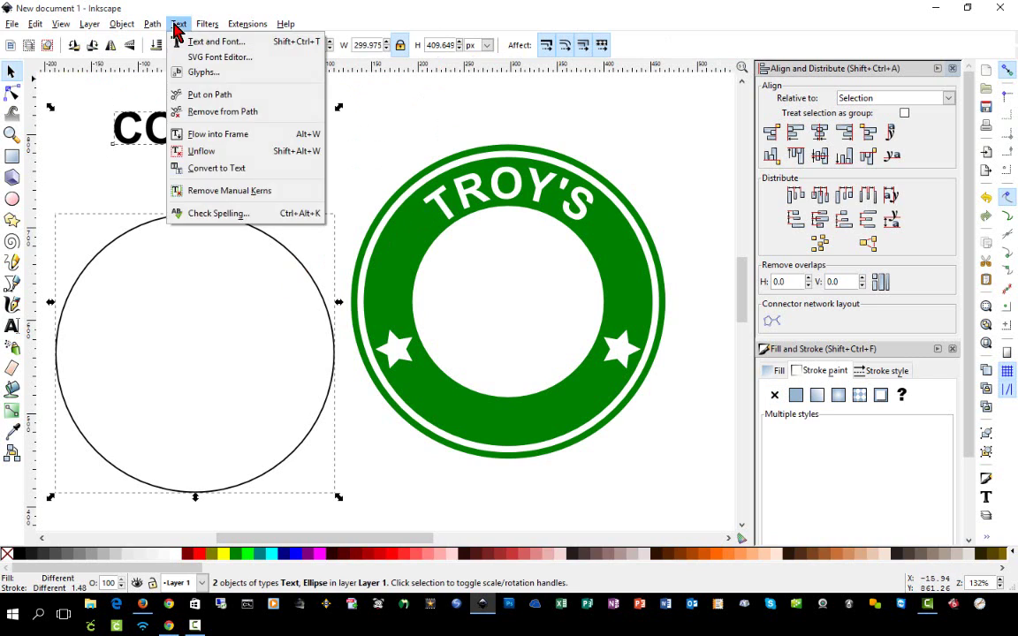
click(247, 96)
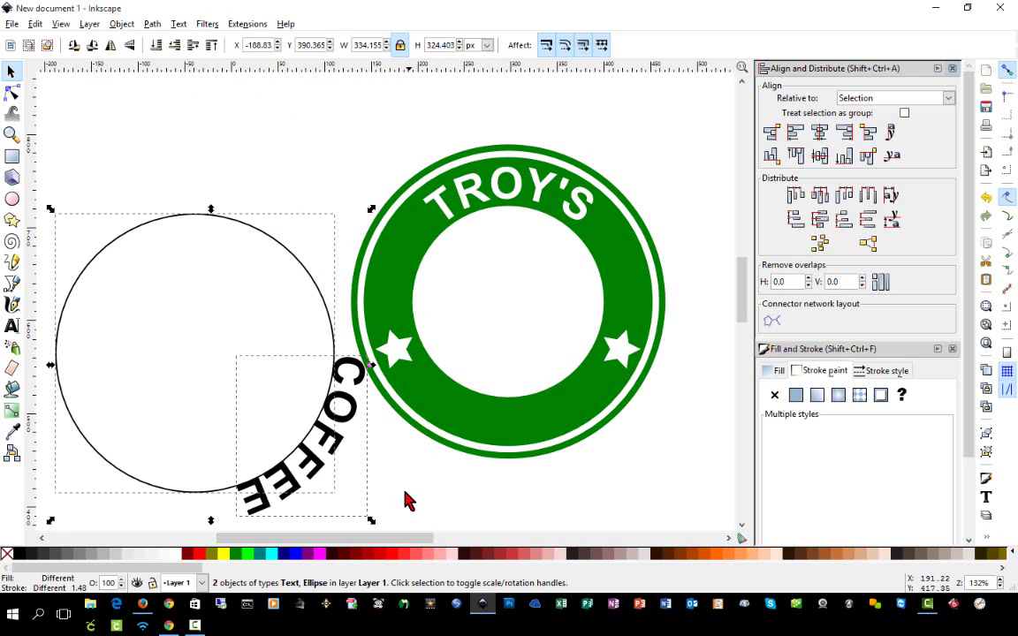
click(470, 509)
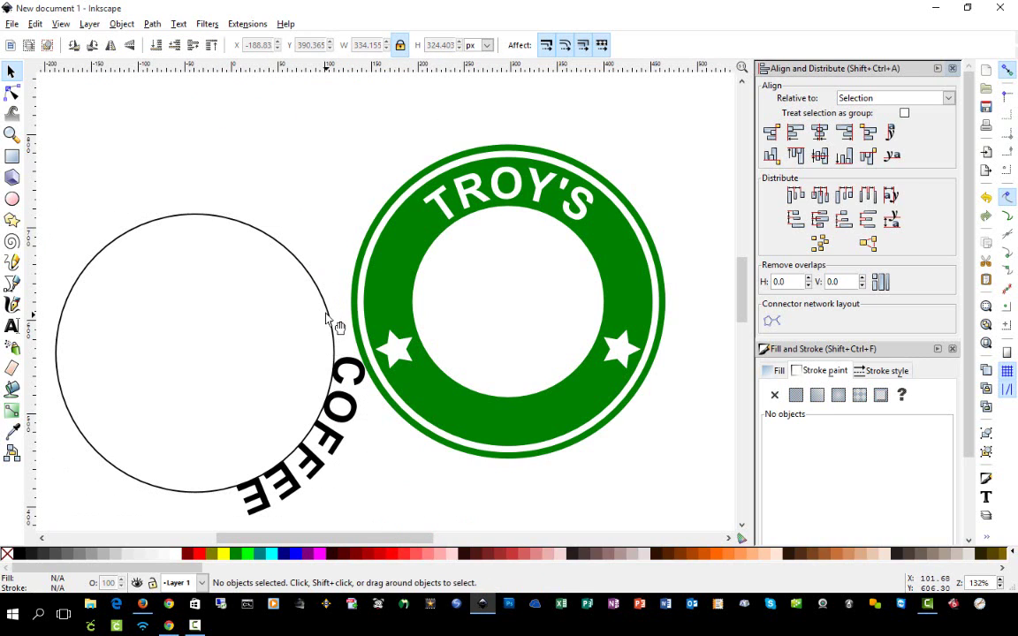
Flip the guide circle vertically so that COFFEE runs along its inside.
click(332, 389)
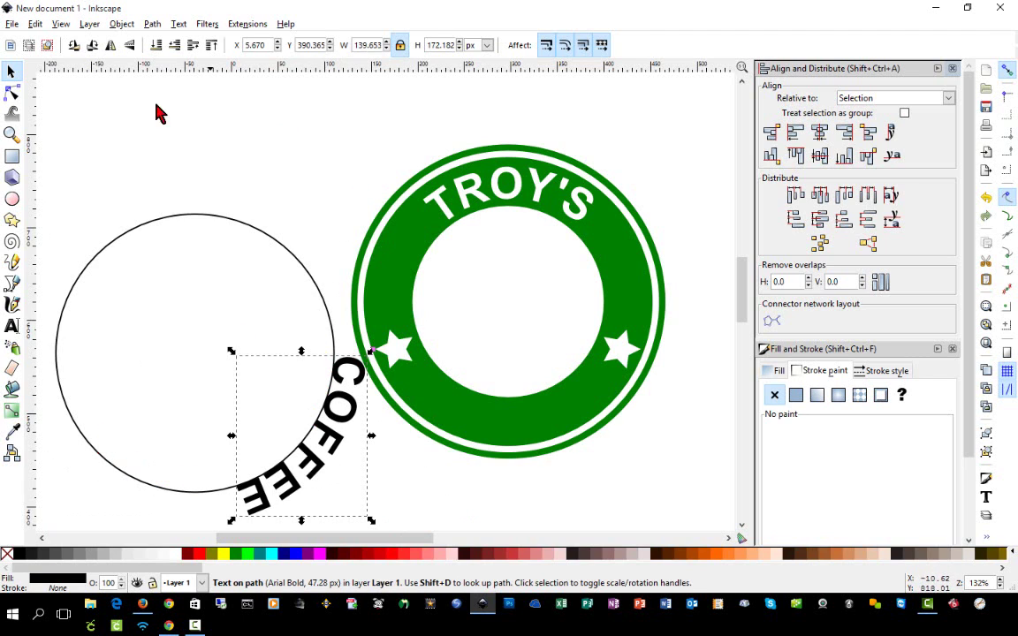
click(226, 221)
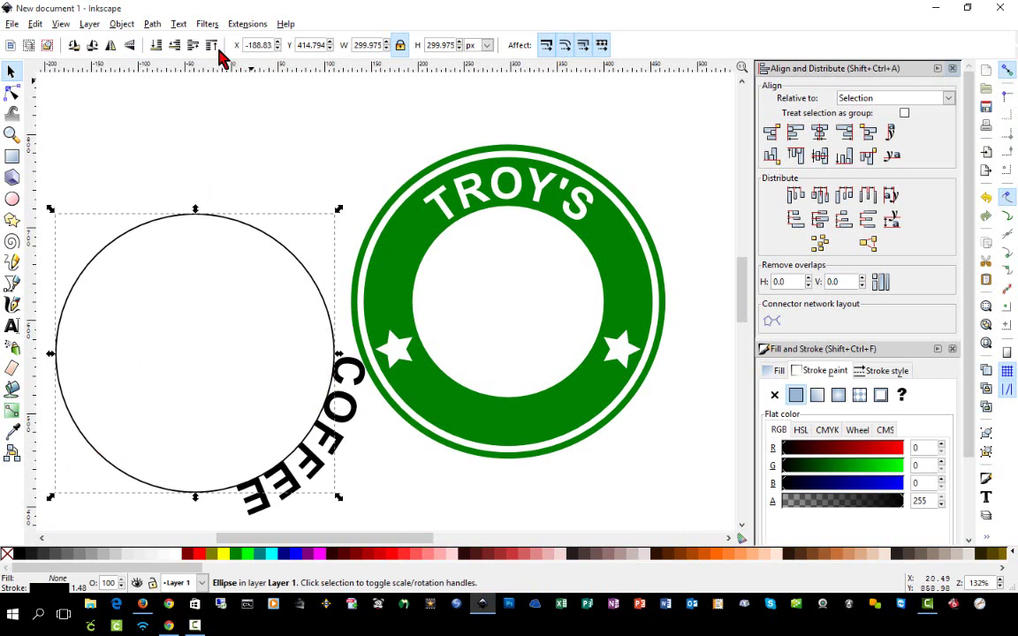
click(130, 49)
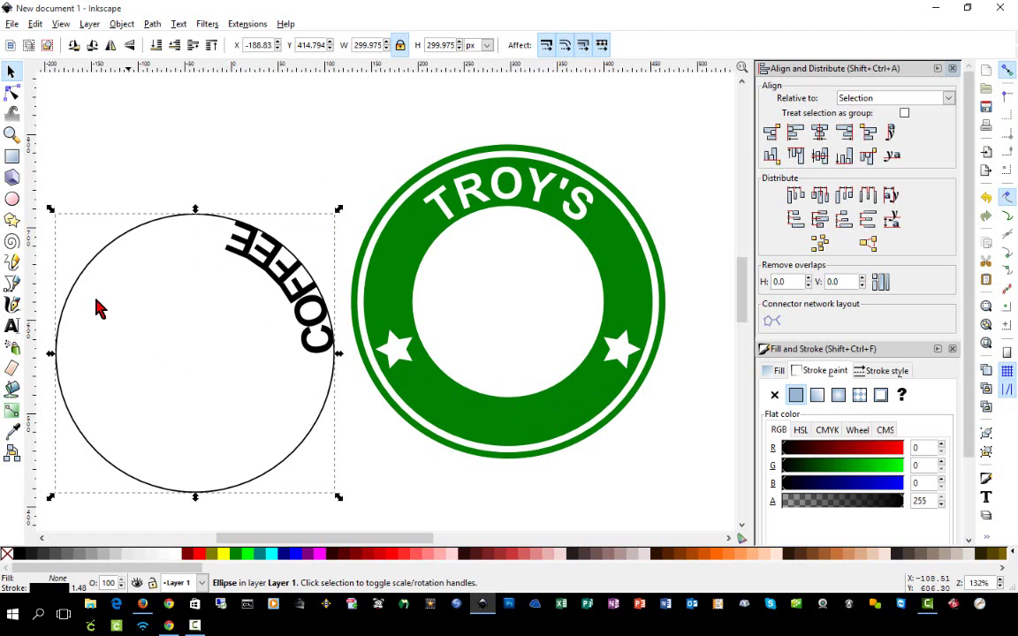
Widen the gaps between the letters of COFFEE on the guide circle by kerning them manually one pair at a time.
click(12, 326)
click(235, 227)
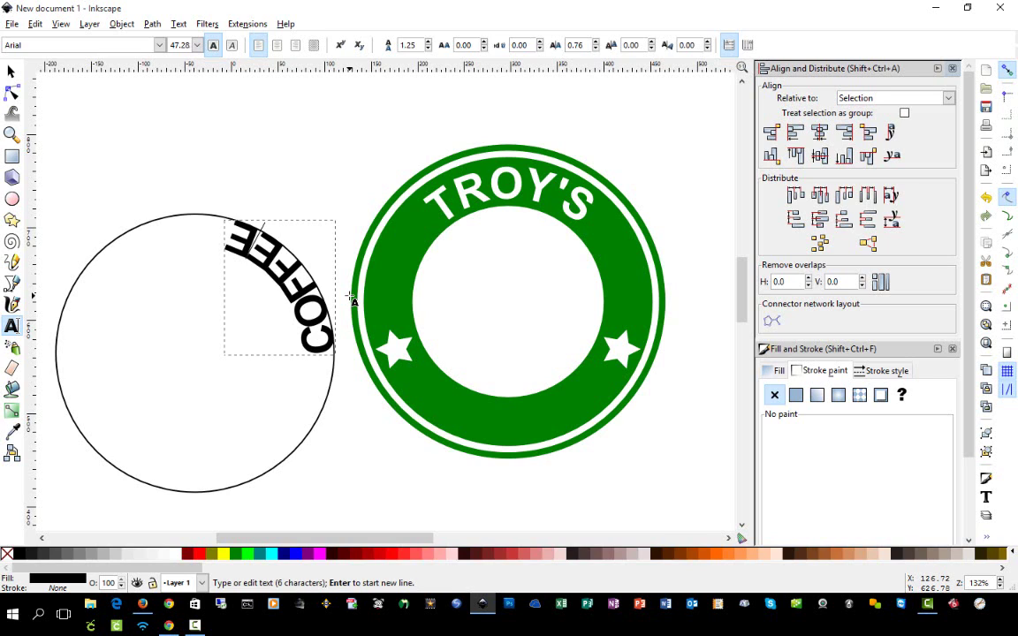
key(alt+Right)
key(alt+Right)
key(alt+Right)
key(alt+Right)
key(alt+Right)
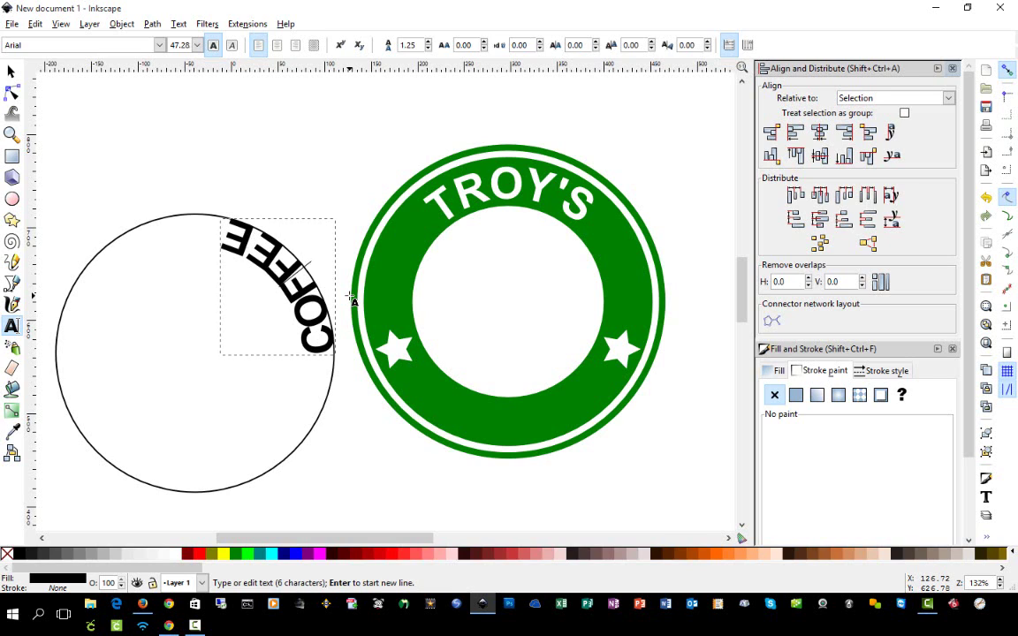
key(alt+Right)
key(alt+Right)
key(alt+Right)
key(alt+Right)
key(alt+Right)
key(alt+Right)
key(alt+Right)
key(alt+Right)
key(alt+Right)
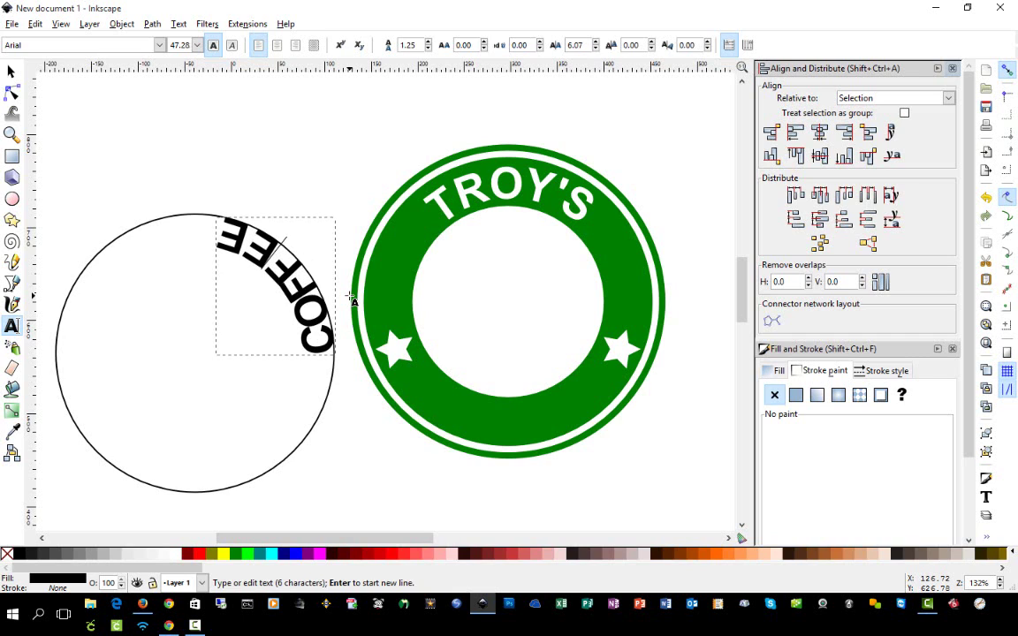
key(alt+Right)
key(alt+Right)
key(alt+Right)
key(alt+Right)
key(alt+Right)
key(alt+Right)
key(alt+Right)
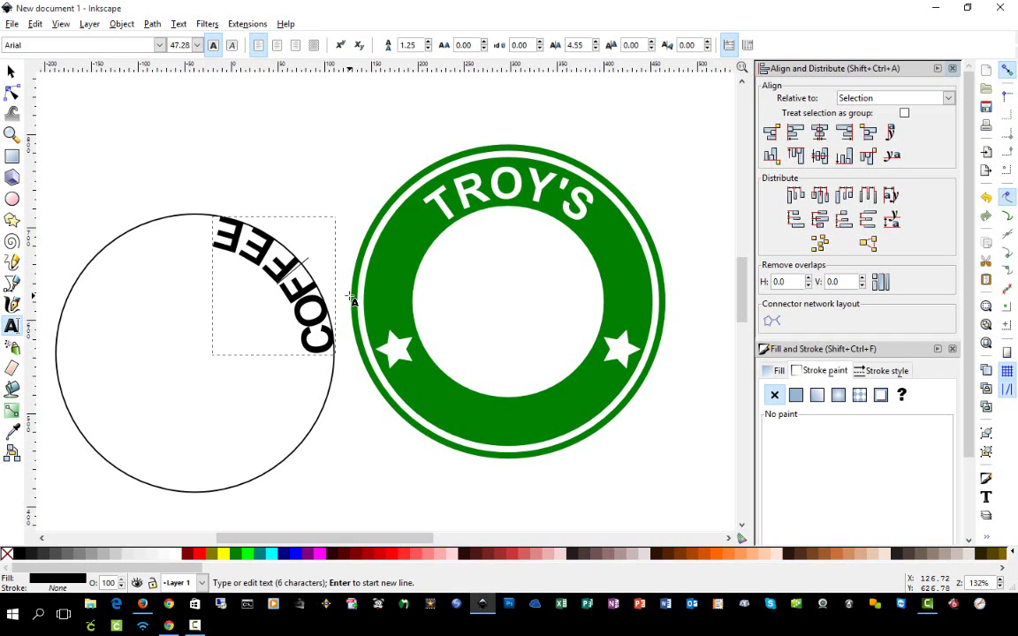
key(alt+greater)
key(alt+greater)
key(alt+greater)
key(alt+greater)
key(alt+greater)
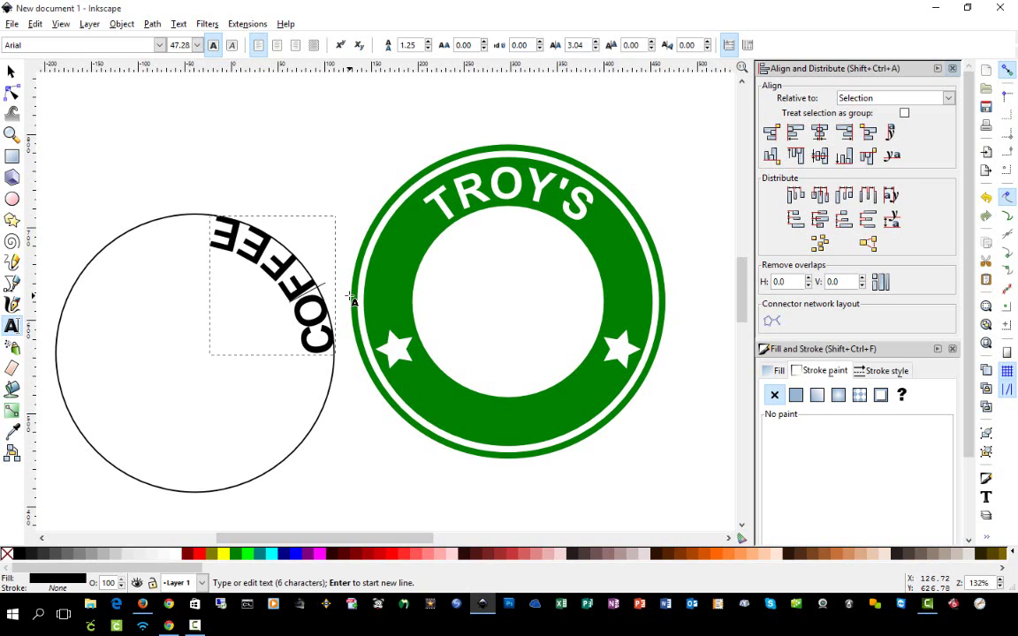
key(alt+Right)
key(alt+Right)
key(alt+Right)
key(alt+Right)
key(alt+Right)
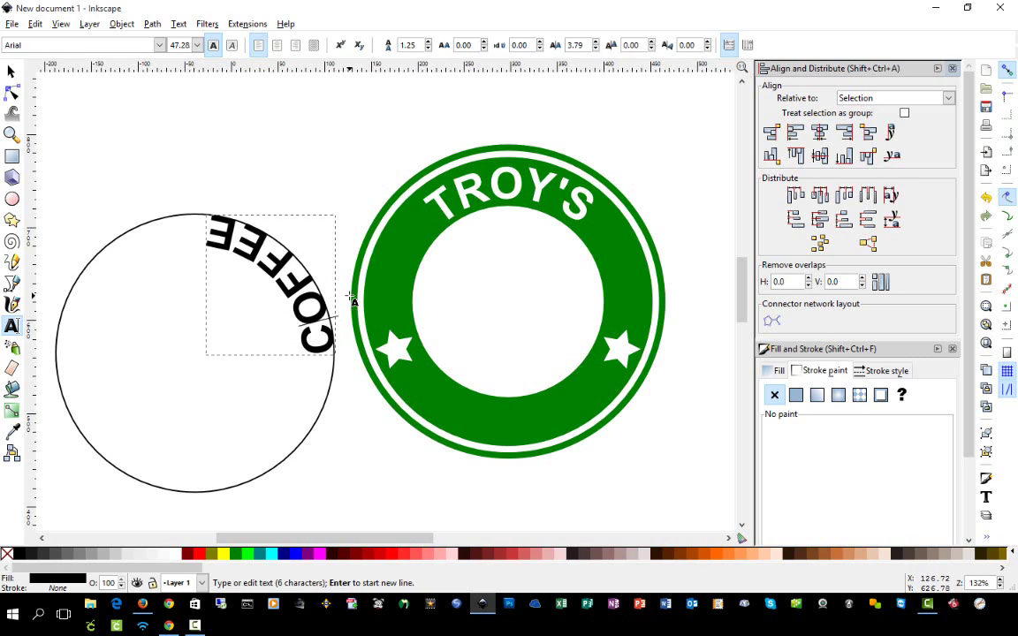
Convert the curved COFFEE text to paths, move it off the guide circle's side and rotate it to read level and upright.
click(11, 72)
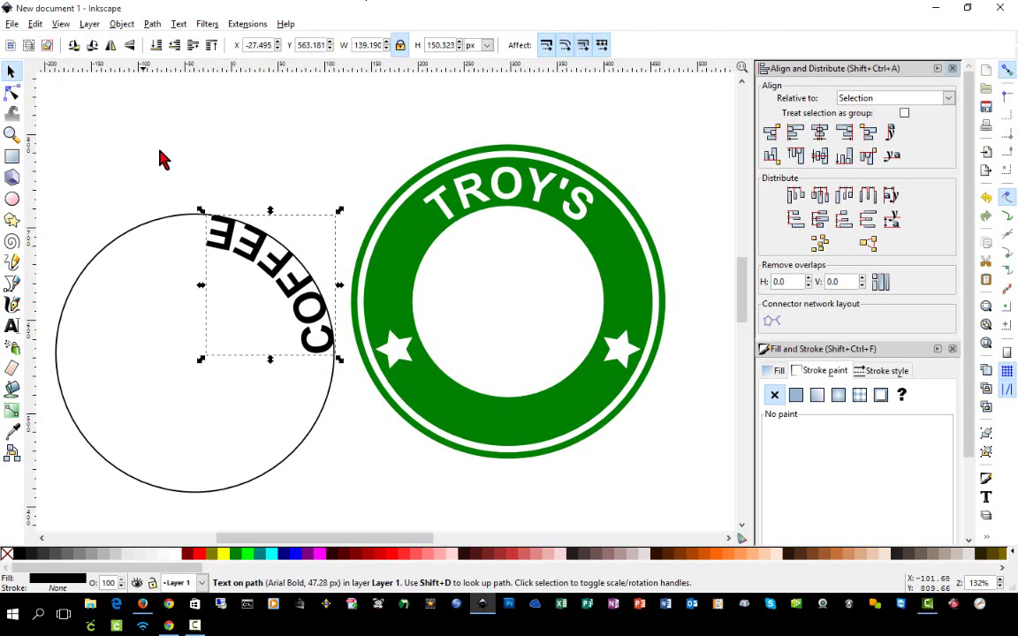
click(152, 23)
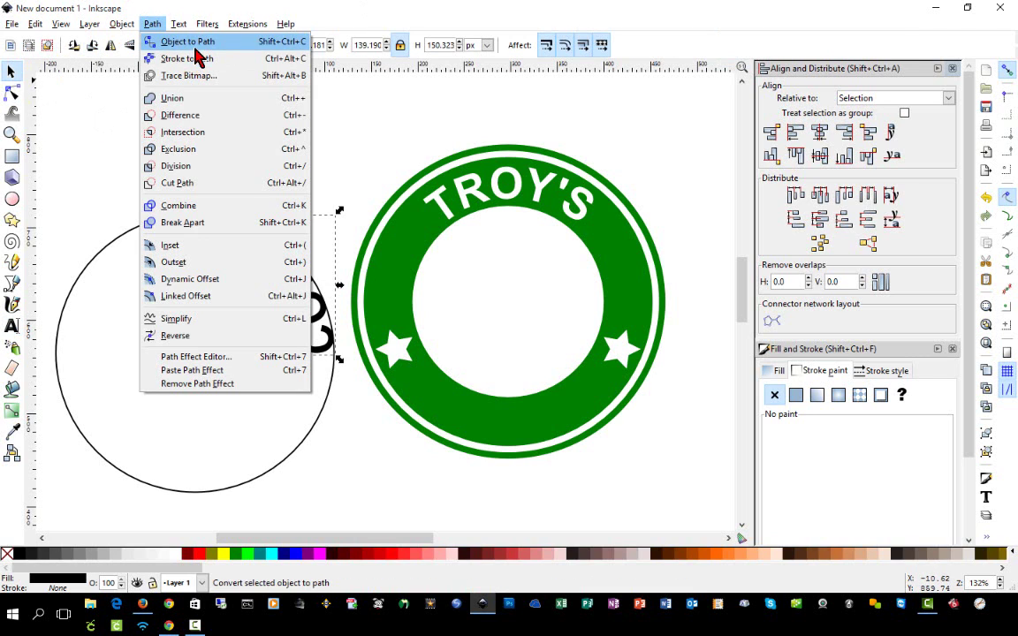
click(194, 48)
drag(274, 205, 205, 127)
click(203, 177)
drag(276, 133, 220, 251)
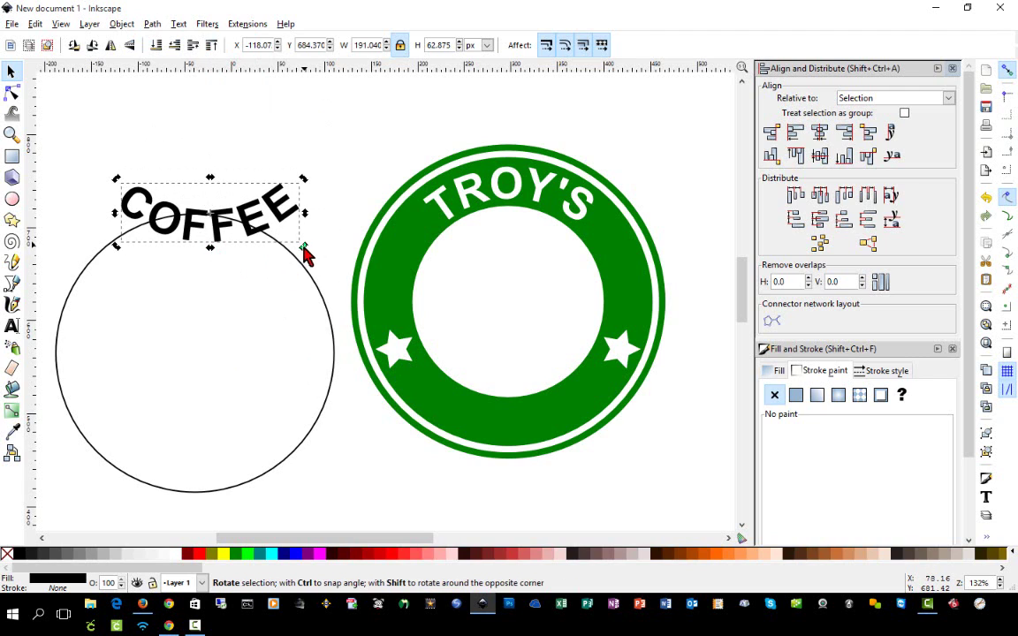
drag(304, 255, 307, 255)
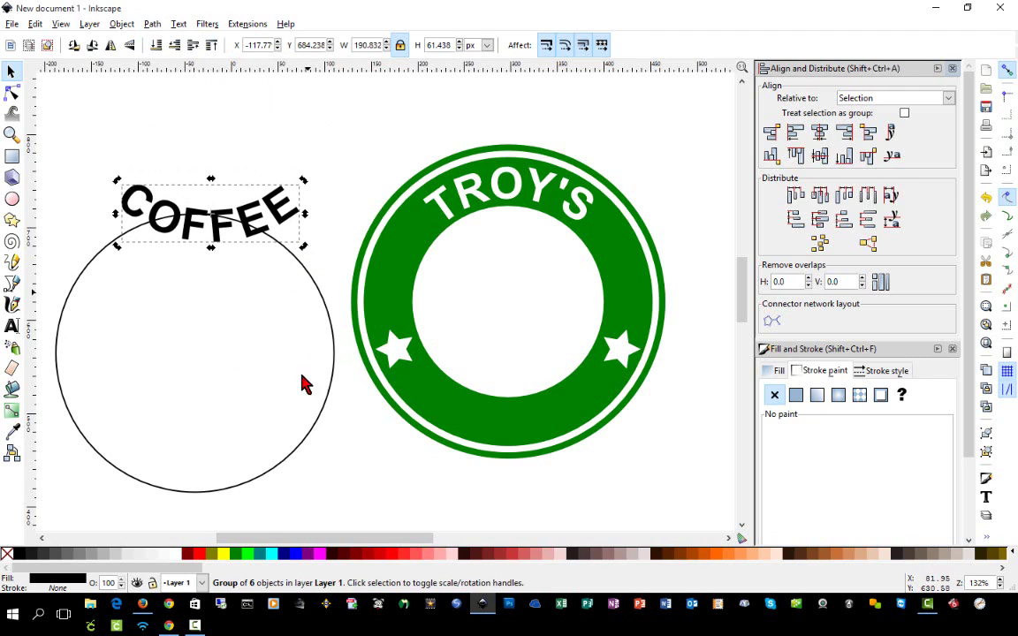
Delete the guide circle and move the COFFEE lettering down beside the badge's lower half.
click(265, 488)
click(269, 478)
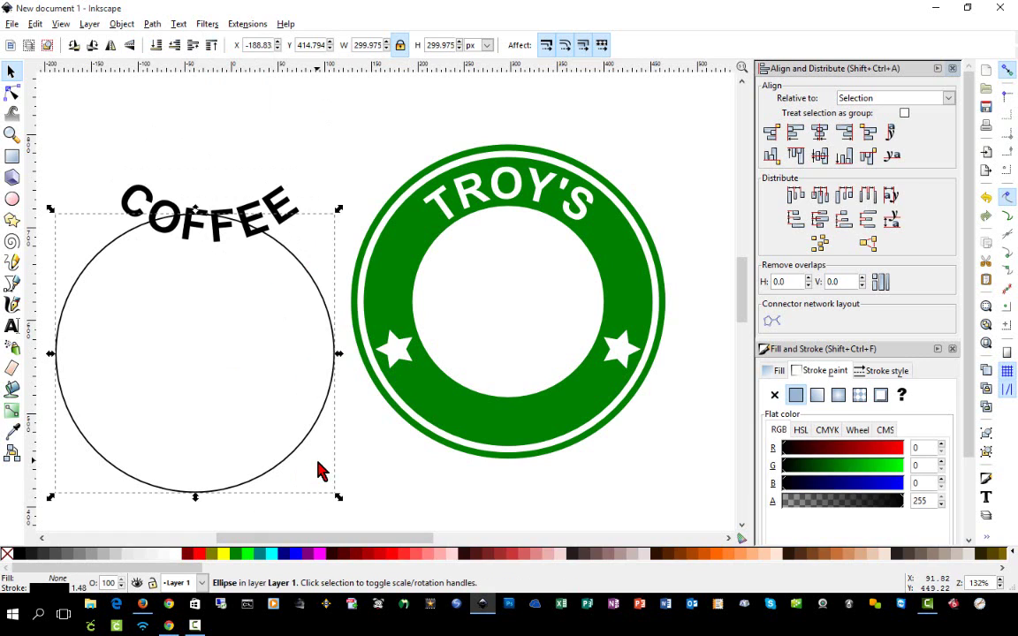
key(Delete)
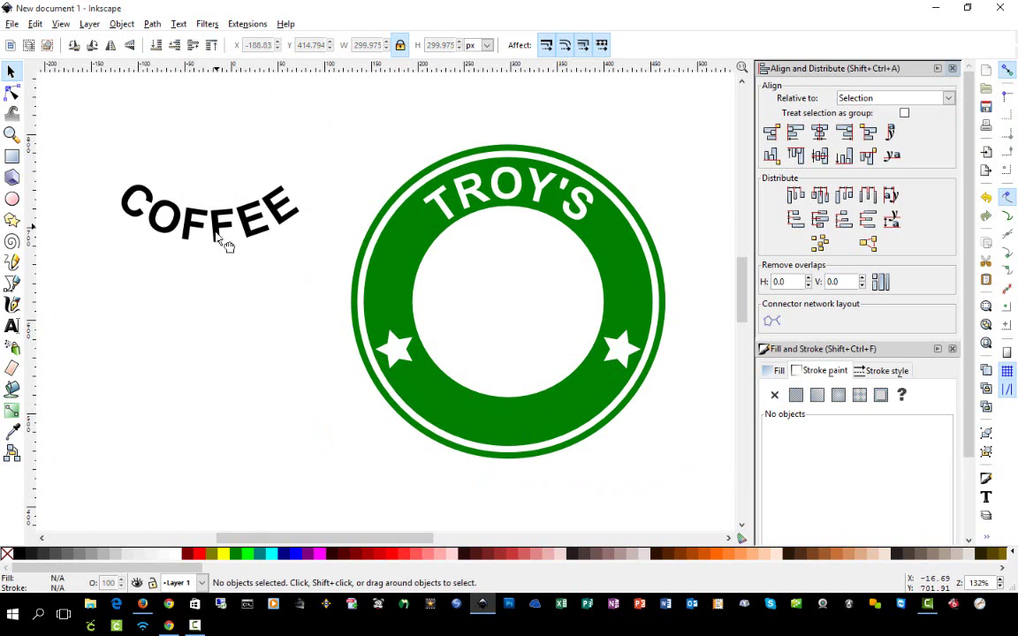
drag(220, 238, 254, 425)
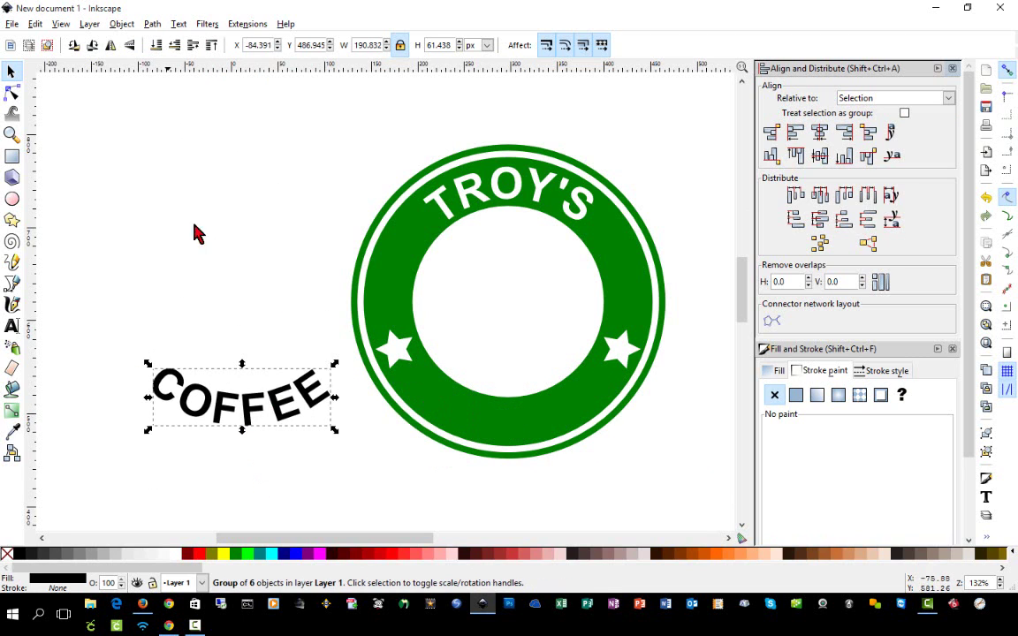
Ungroup the COFFEE letters and unite them into a single path.
click(11, 92)
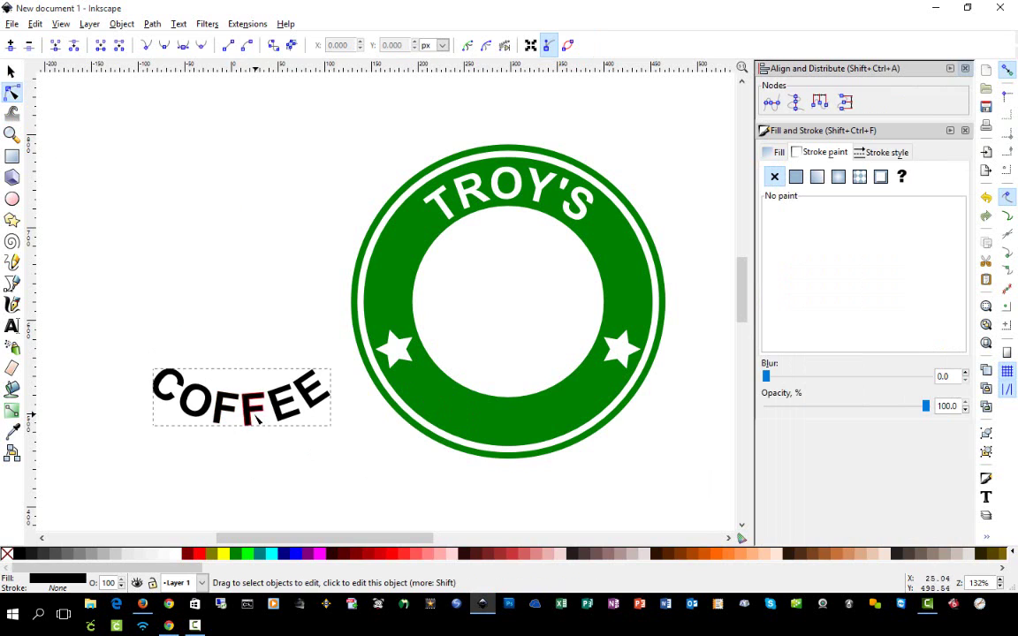
click(133, 23)
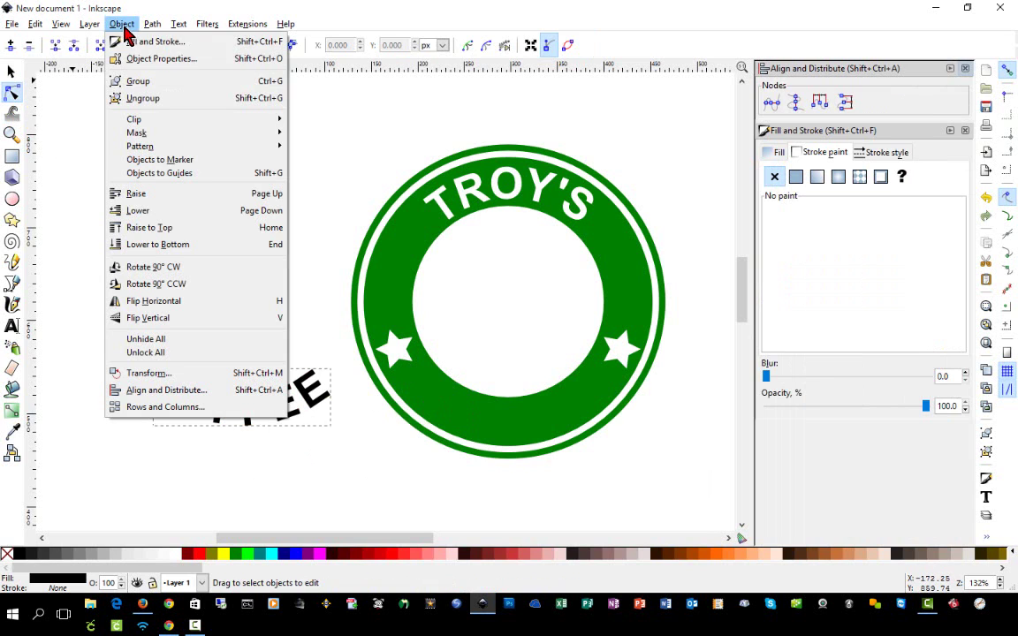
click(137, 95)
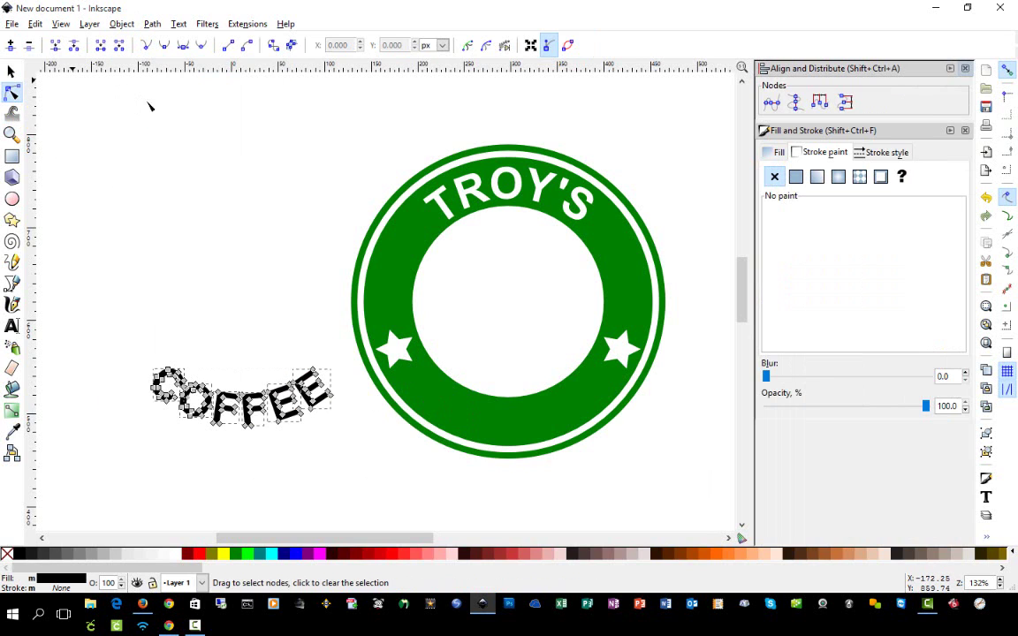
click(159, 24)
click(196, 98)
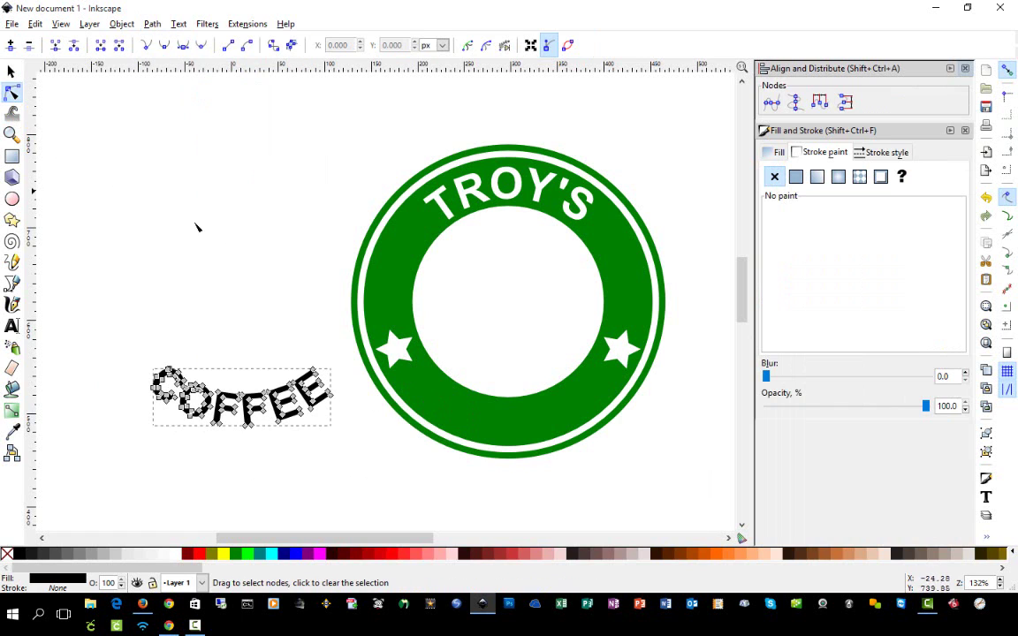
click(12, 72)
Place the COFFEE path on the lower part of the green ring and centre it with the badge on the vertical axis.
drag(229, 410, 493, 423)
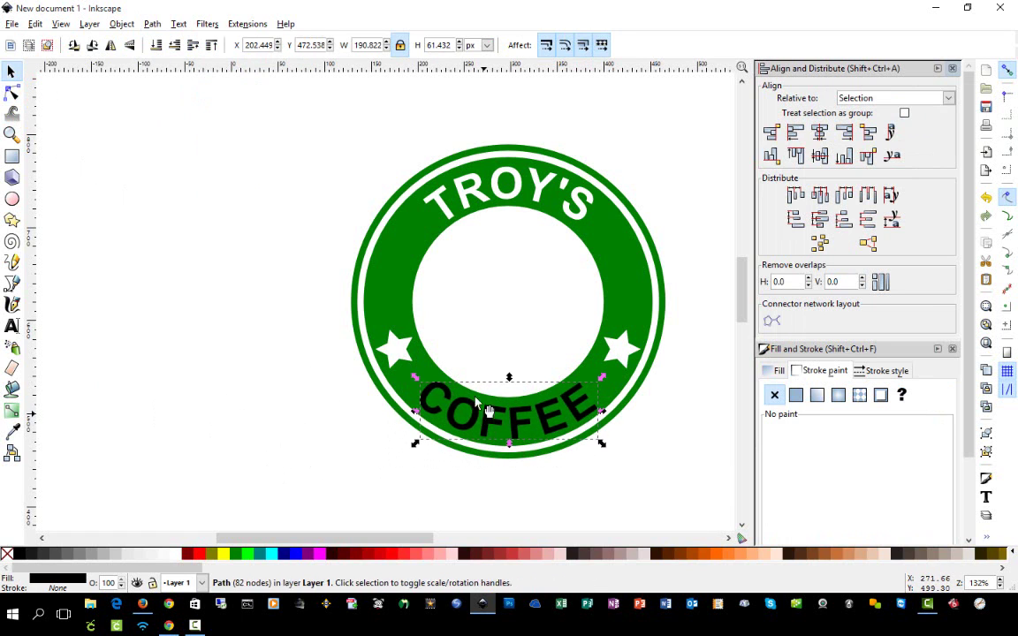
click(11, 92)
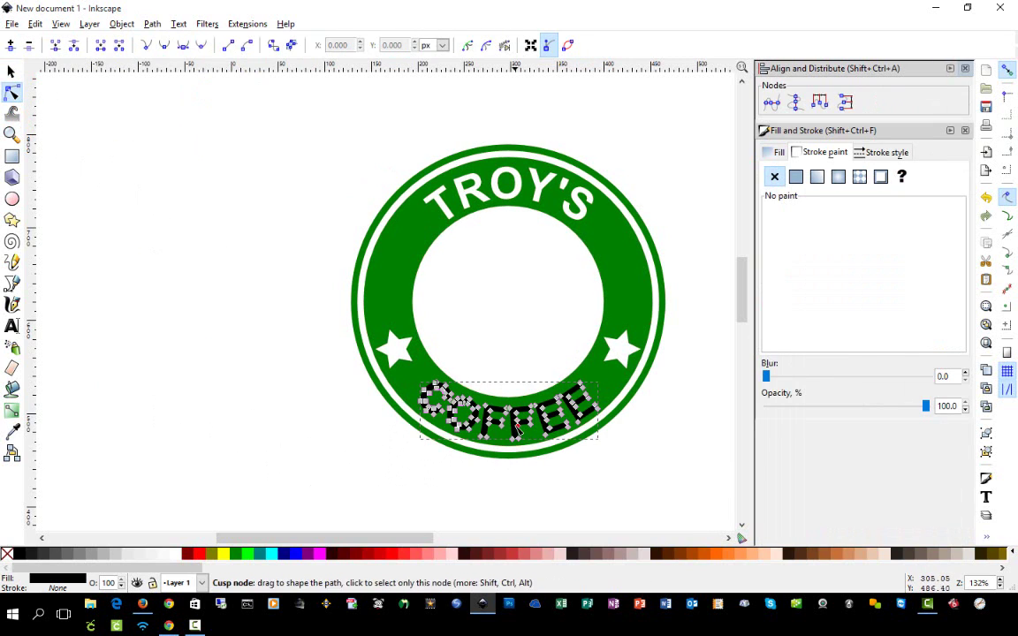
click(622, 462)
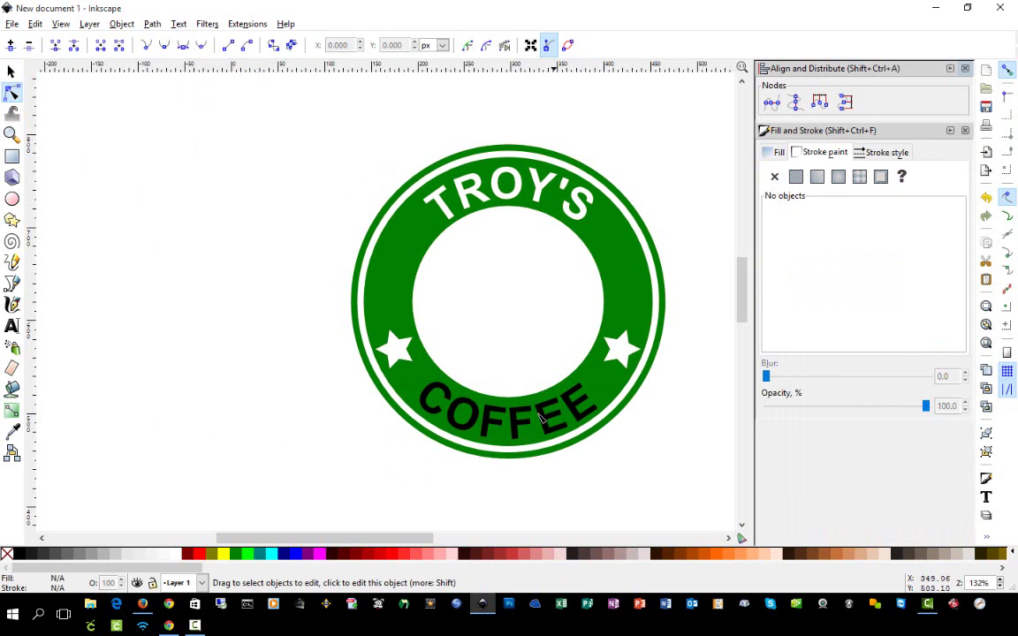
click(11, 71)
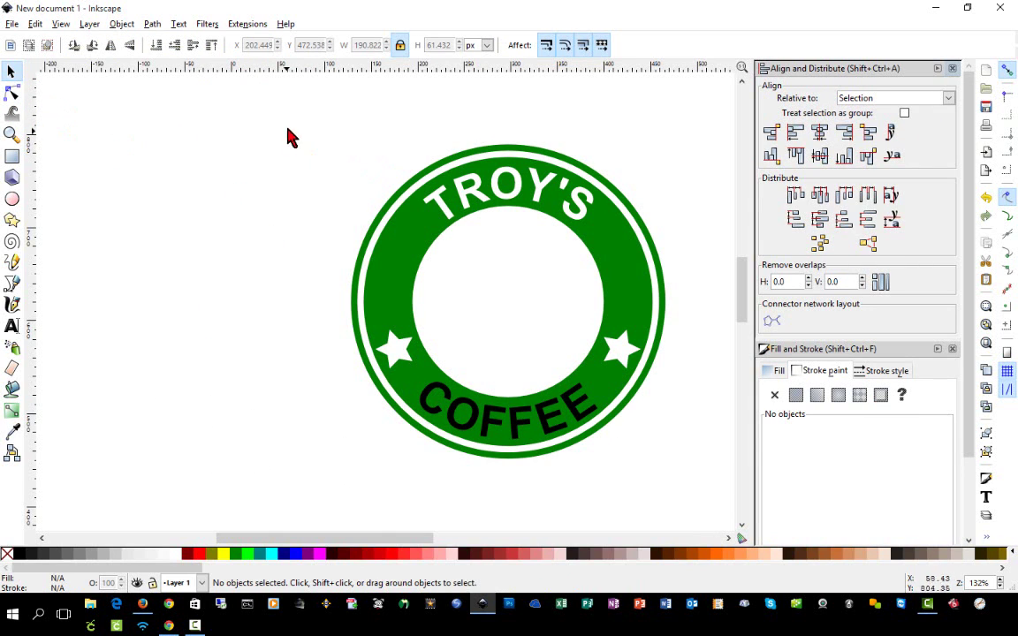
drag(296, 123, 695, 501)
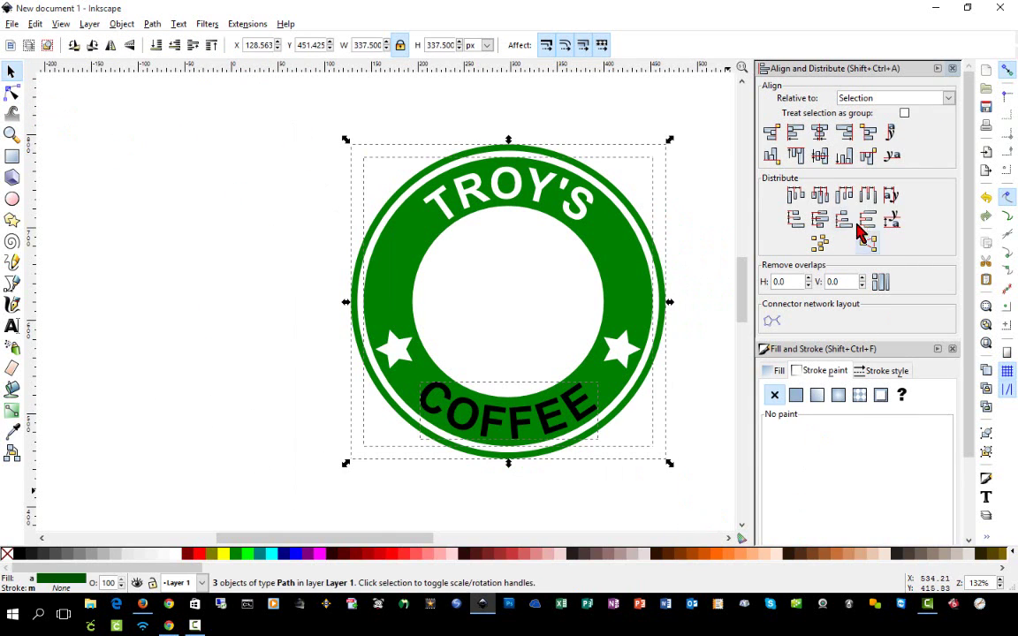
click(819, 132)
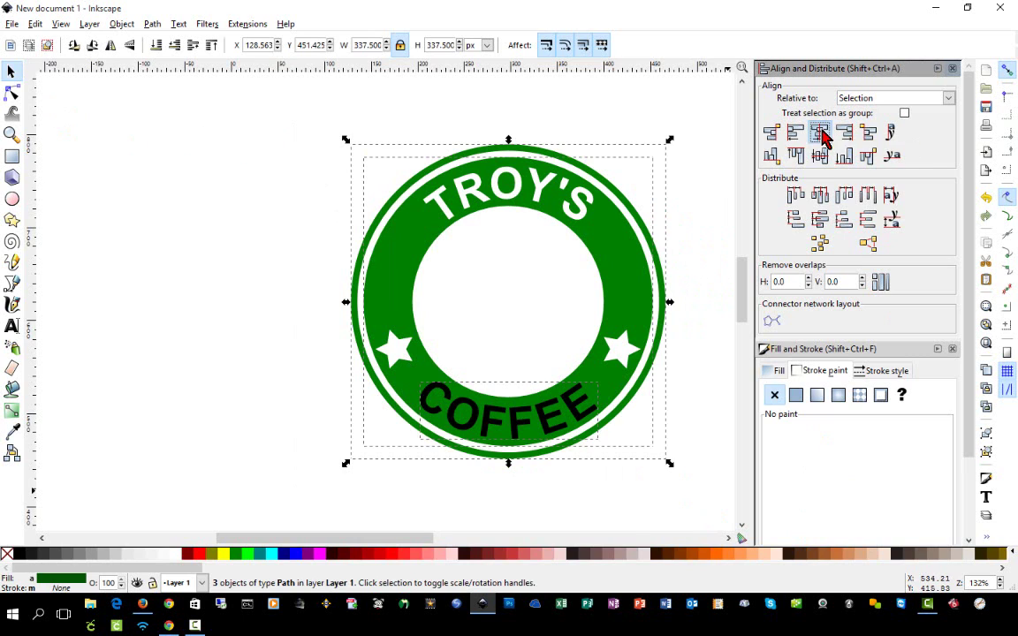
click(566, 514)
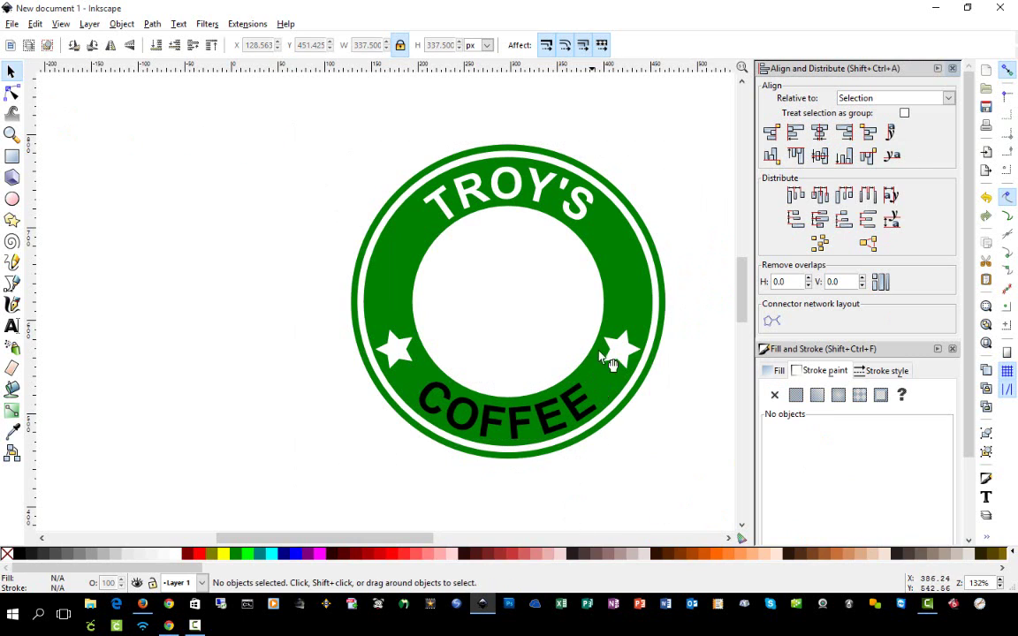
Cut the COFFEE path out of the wide inner green ring with Difference.
click(554, 429)
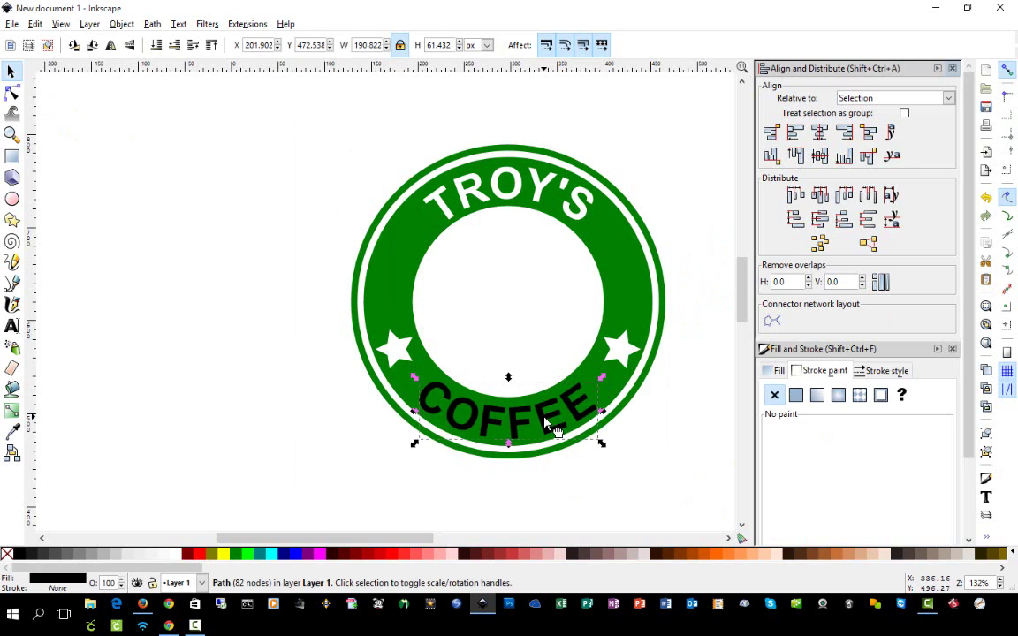
shift+click(618, 290)
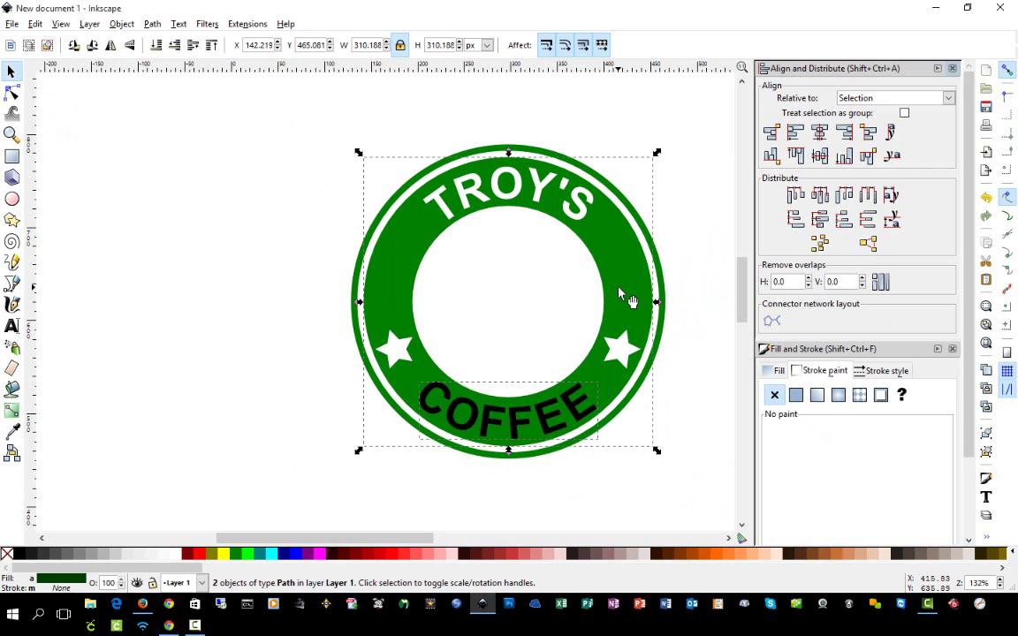
click(152, 24)
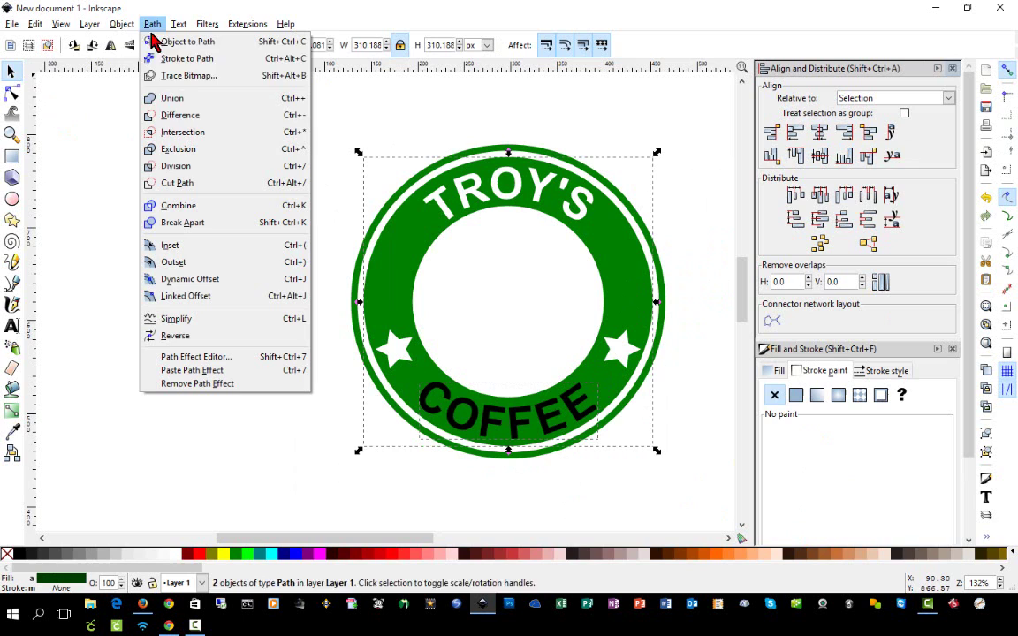
click(196, 115)
click(215, 267)
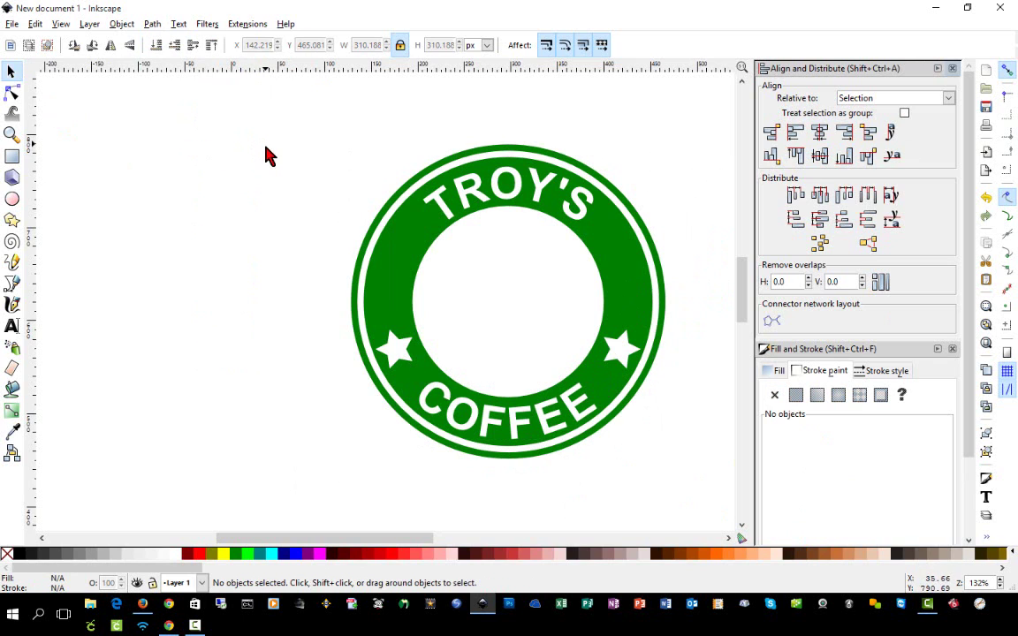
Unite the inner and outer green rings into one path and move the badge to about X -22 px, Y 456 px.
click(953, 68)
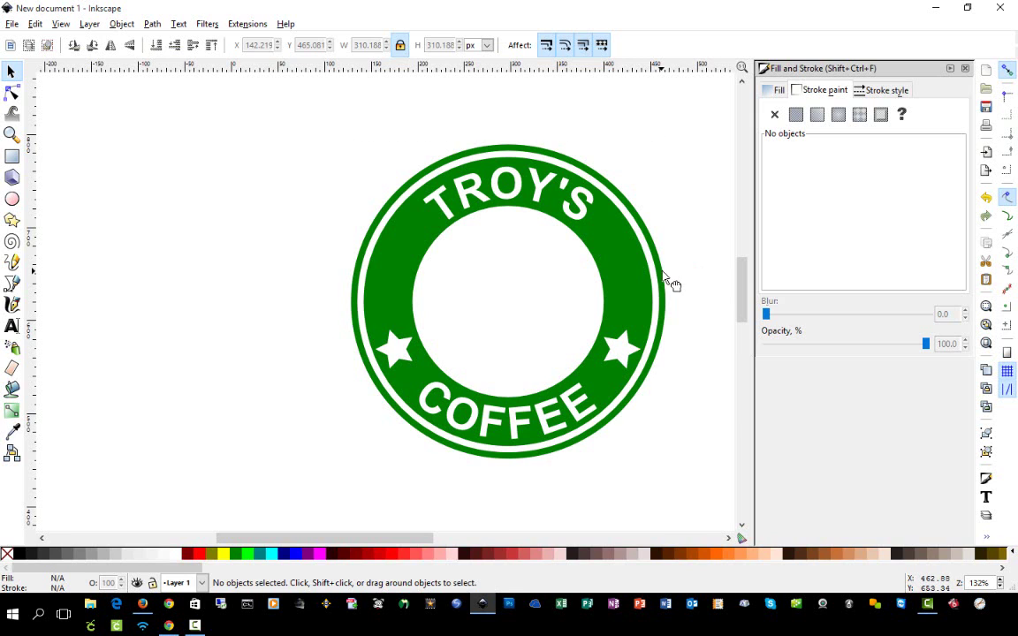
click(643, 298)
click(648, 300)
click(694, 503)
drag(694, 504, 241, 105)
click(152, 25)
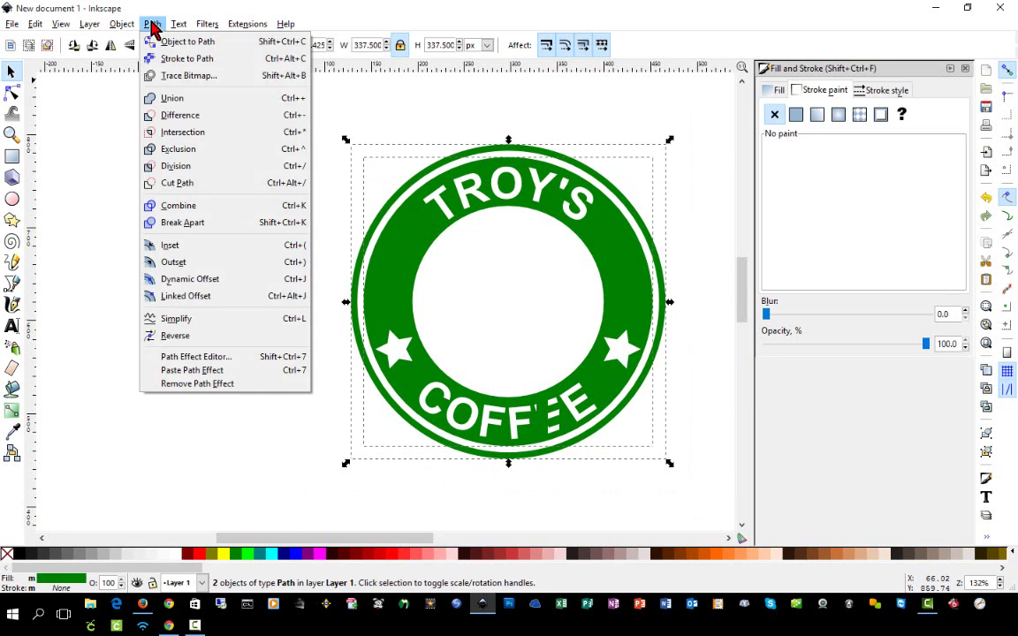
click(172, 98)
click(198, 223)
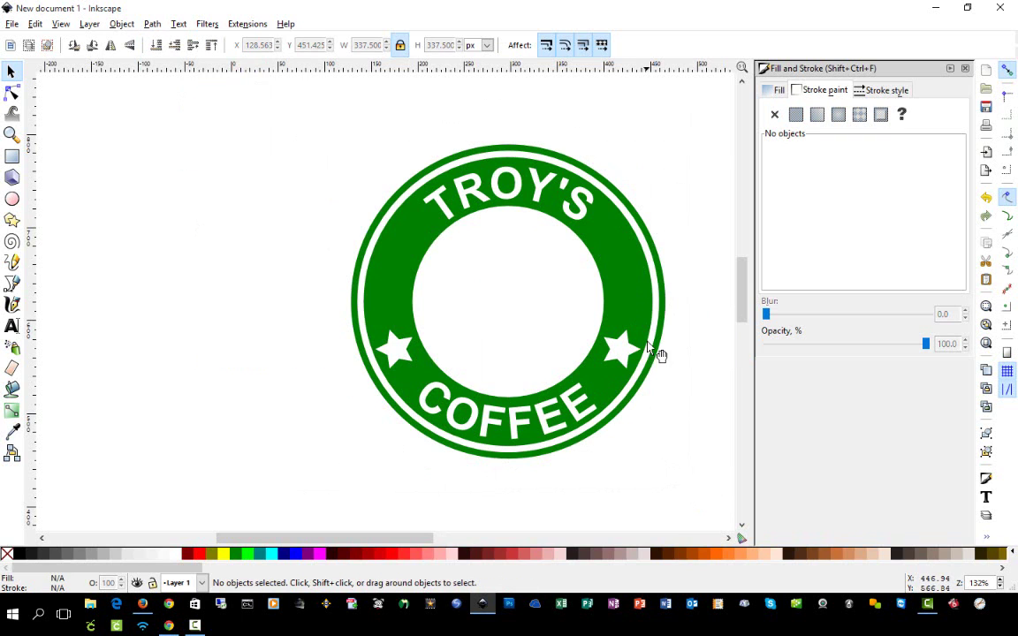
drag(649, 346, 509, 346)
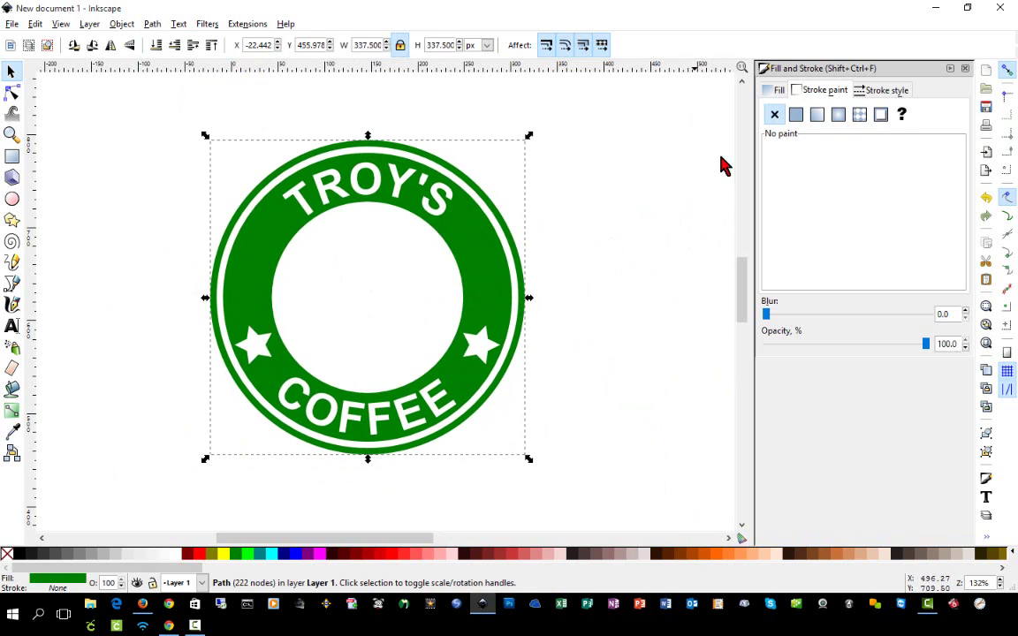
click(966, 68)
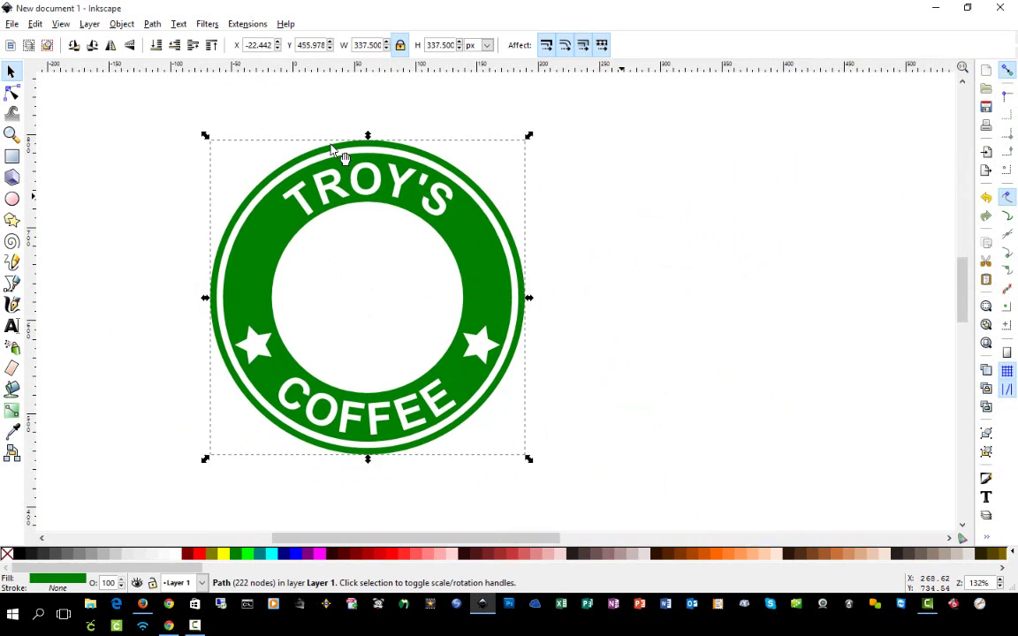
Save the drawing as a Plain SVG file named challenge4.svg in the challenges folder.
click(13, 24)
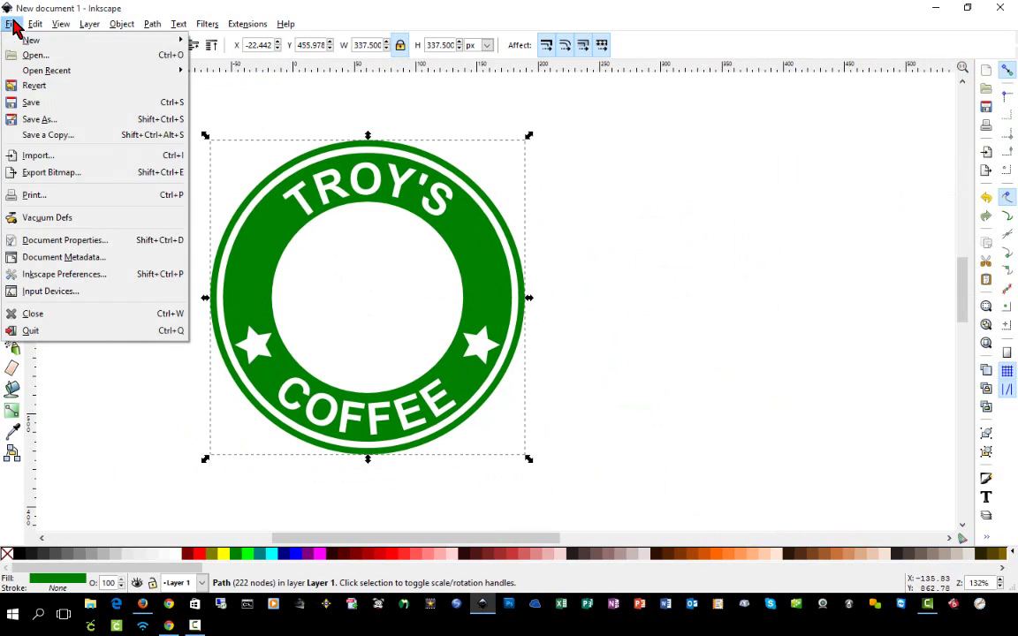
click(87, 128)
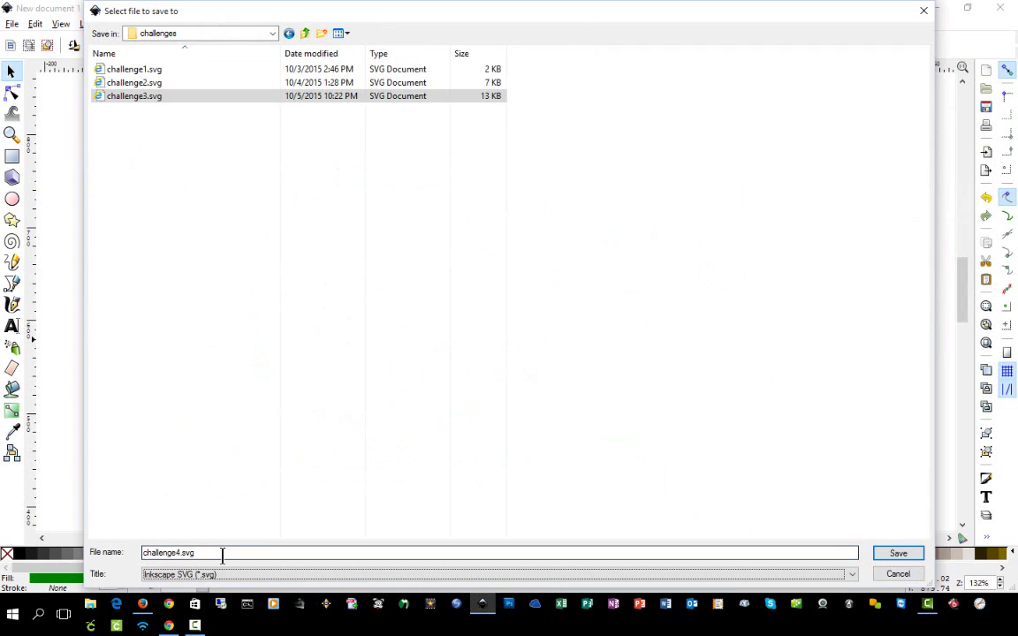
click(222, 553)
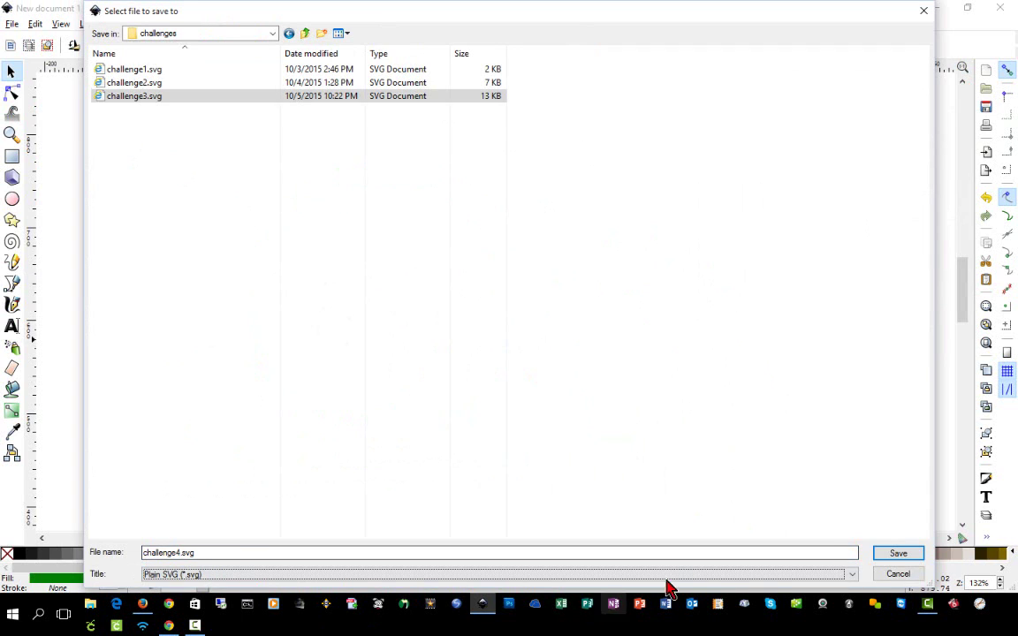
click(898, 554)
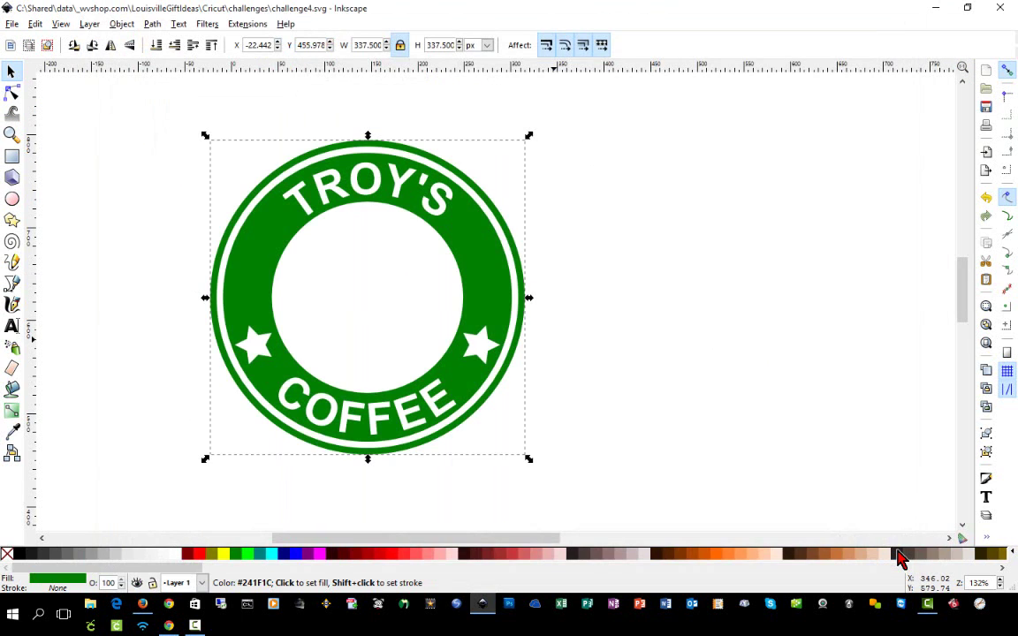
Switch to Cricut Design Space, upload challenge4.svg as an image and save it to the library under the name challenge4.
key(alt+Tab)
click(35, 174)
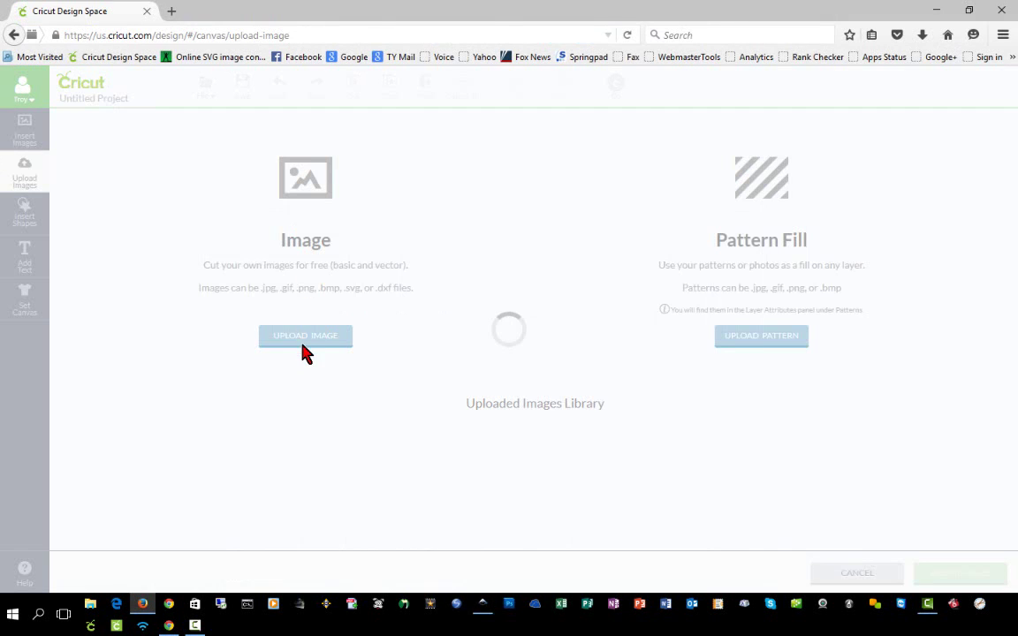
click(304, 343)
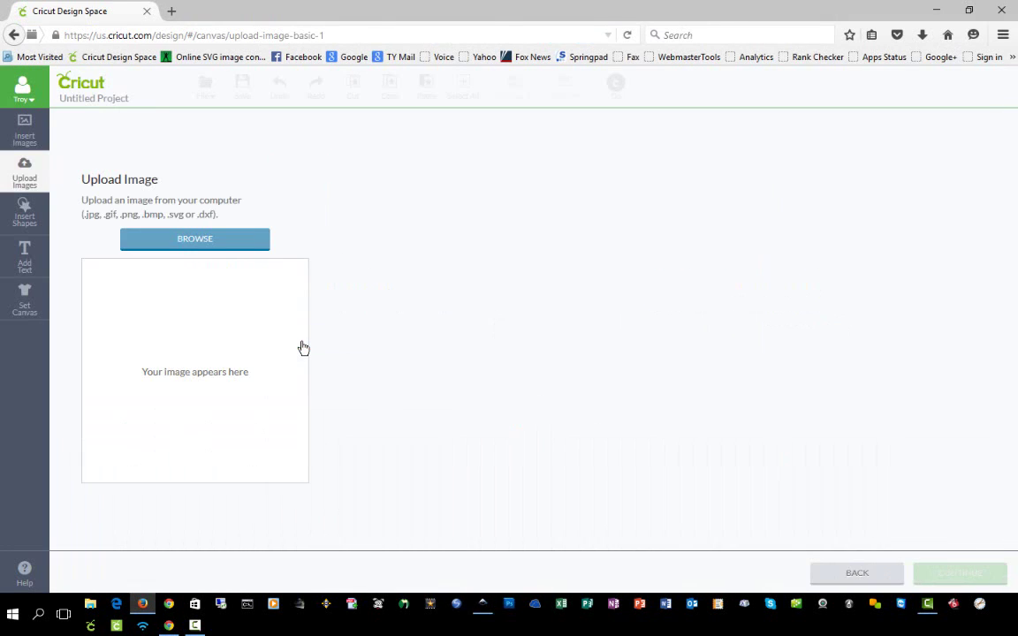
click(198, 246)
click(873, 546)
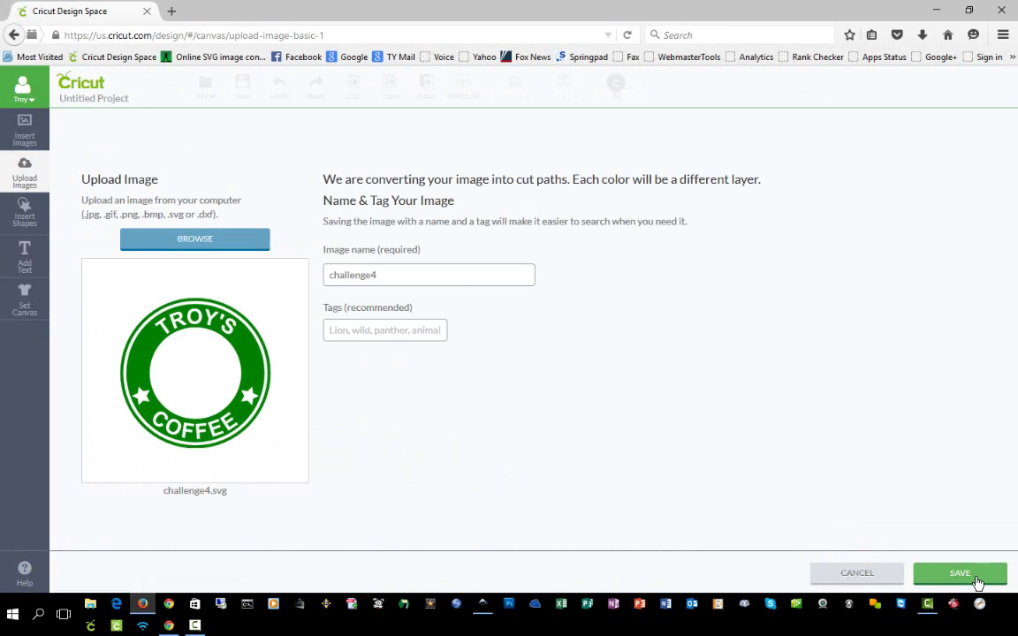
click(978, 582)
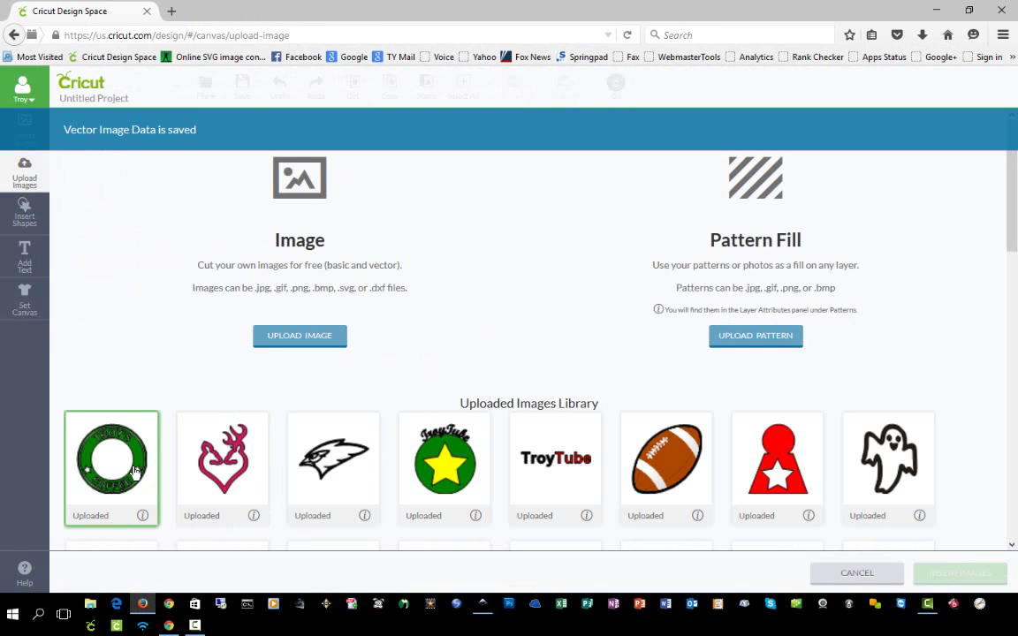
Insert the uploaded challenge4 badge into the project and move it to about X 0.79 in, Y 0.74 in on the canvas.
click(134, 473)
click(961, 573)
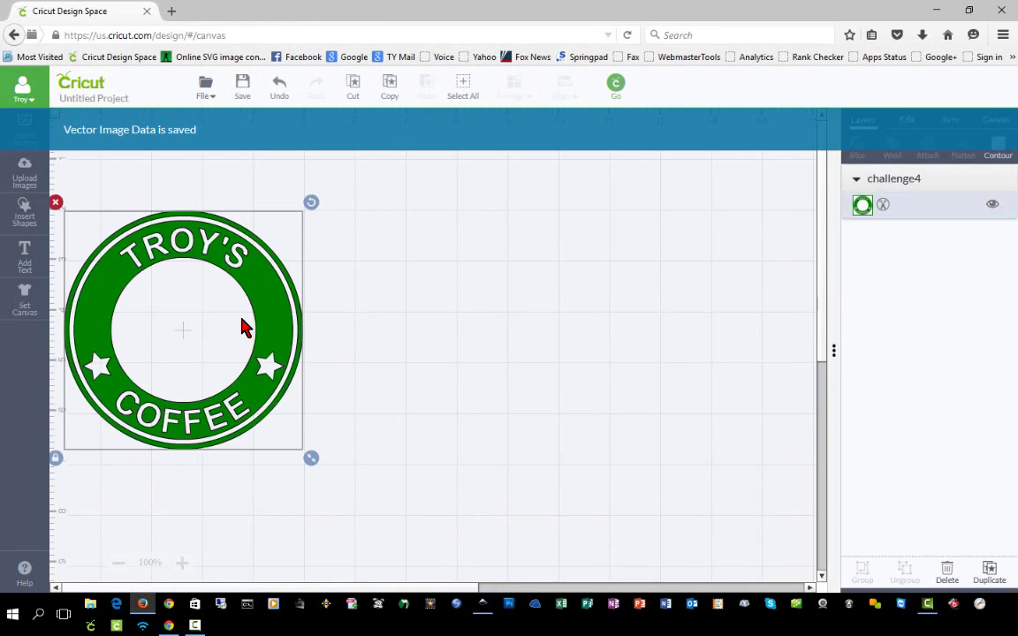
drag(268, 322, 343, 218)
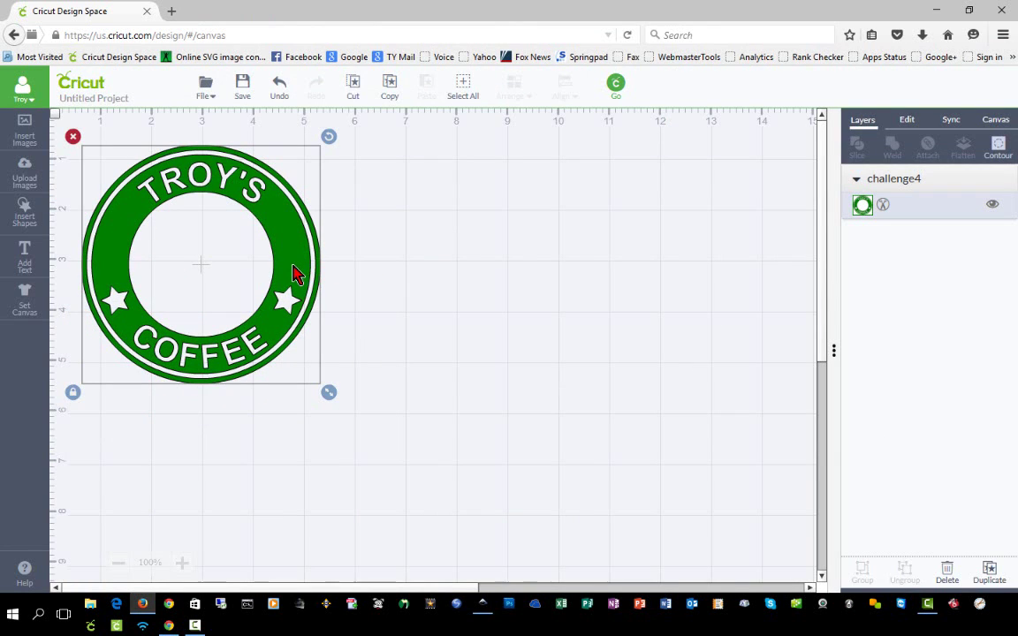
mouse_move(305, 268)
mouse_down()
mouse_move(336, 281)
mouse_move(303, 270)
mouse_up()
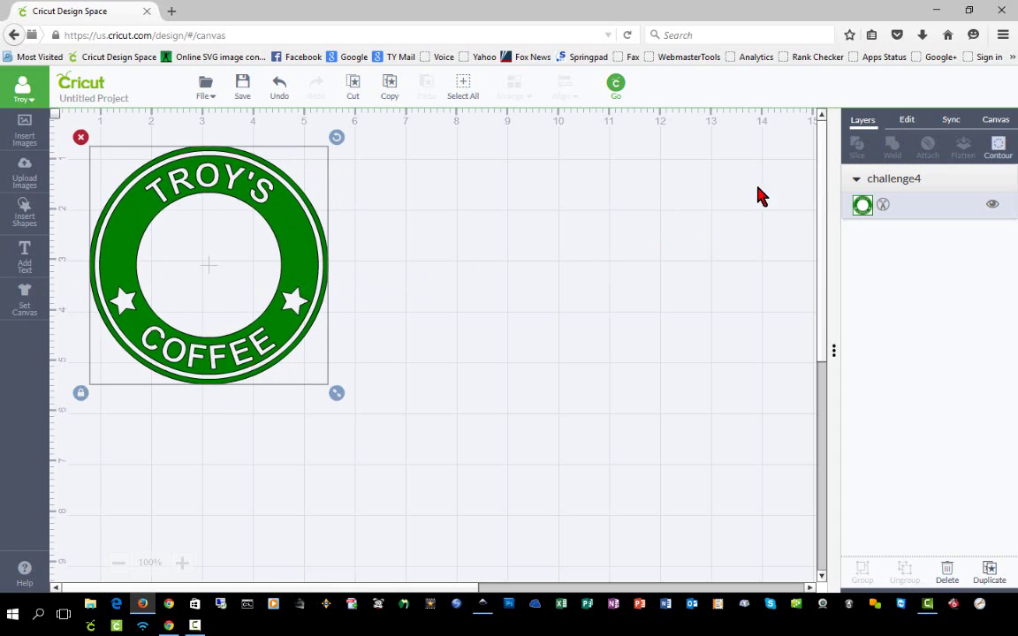
Resize the badge to 3.75 in wide and high and move it to about X 1.33 in, Y 0.74 in.
click(907, 120)
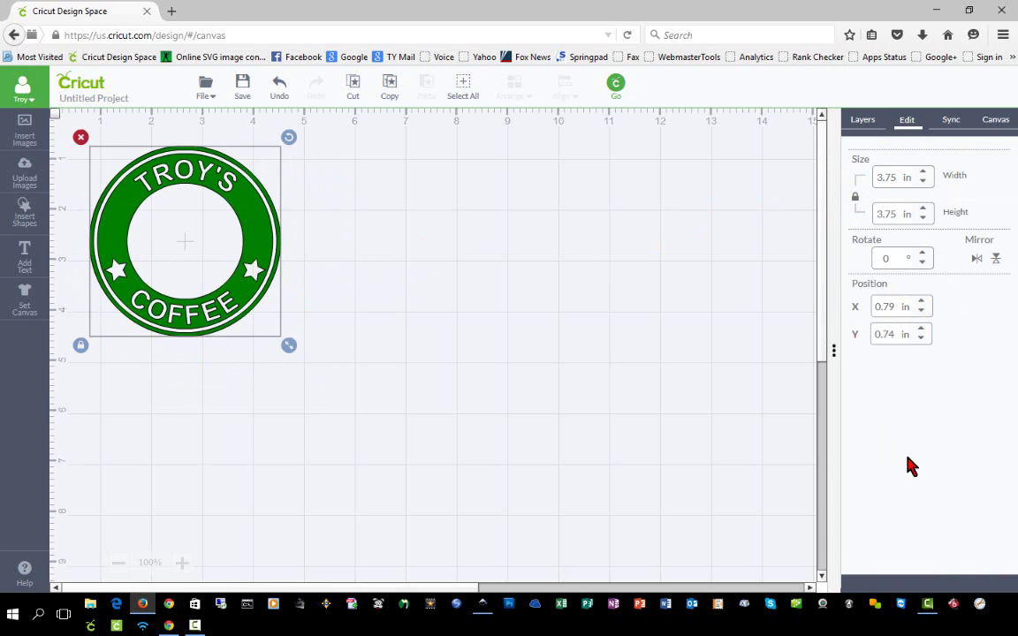
click(258, 241)
drag(258, 241, 294, 241)
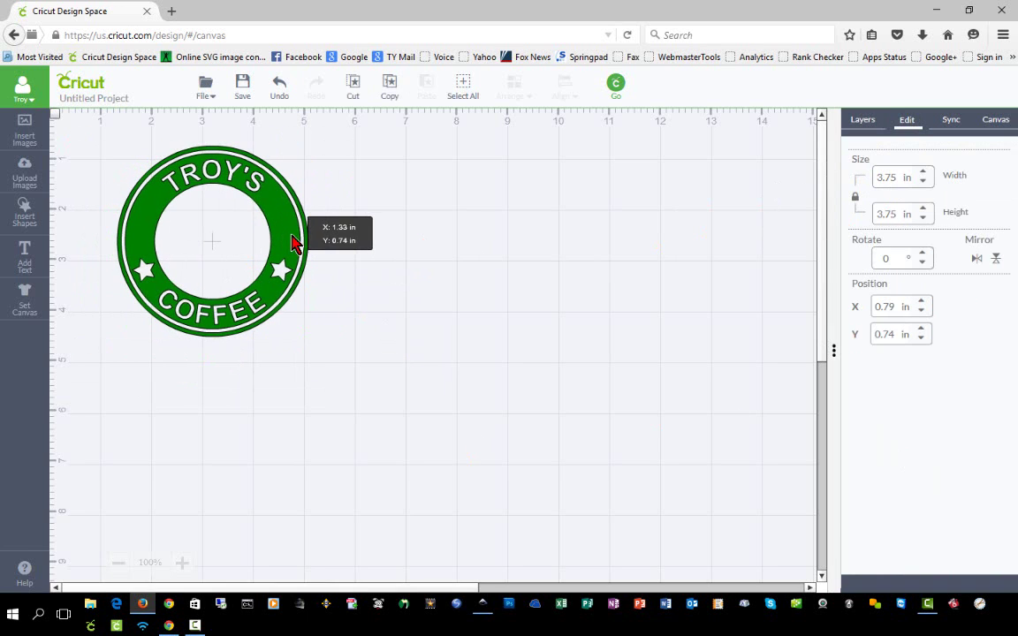
Preview the badge's cut layout on the mat and return to the canvas.
click(616, 84)
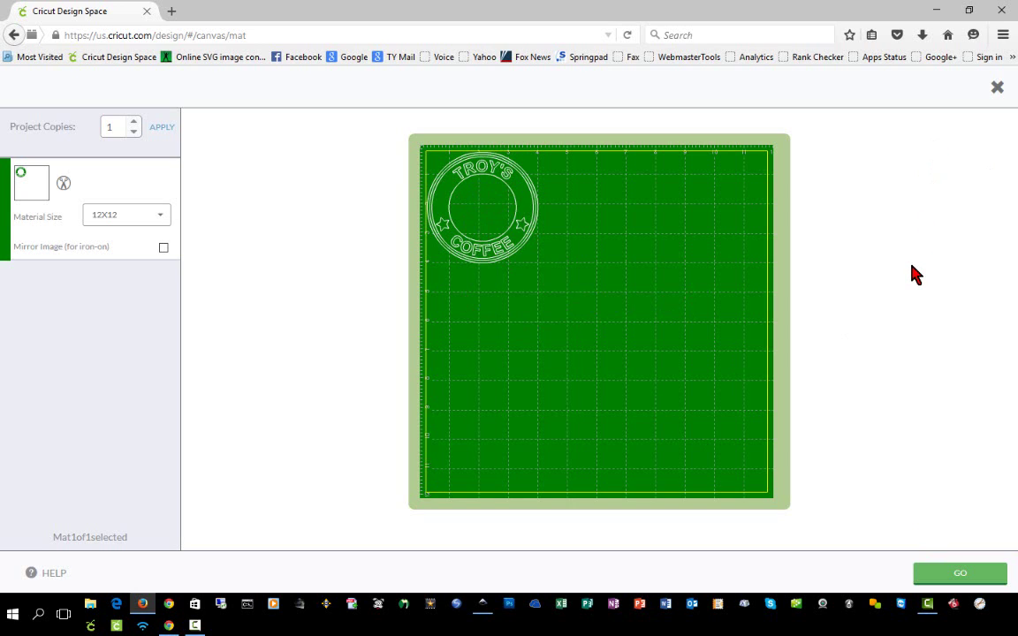
click(997, 90)
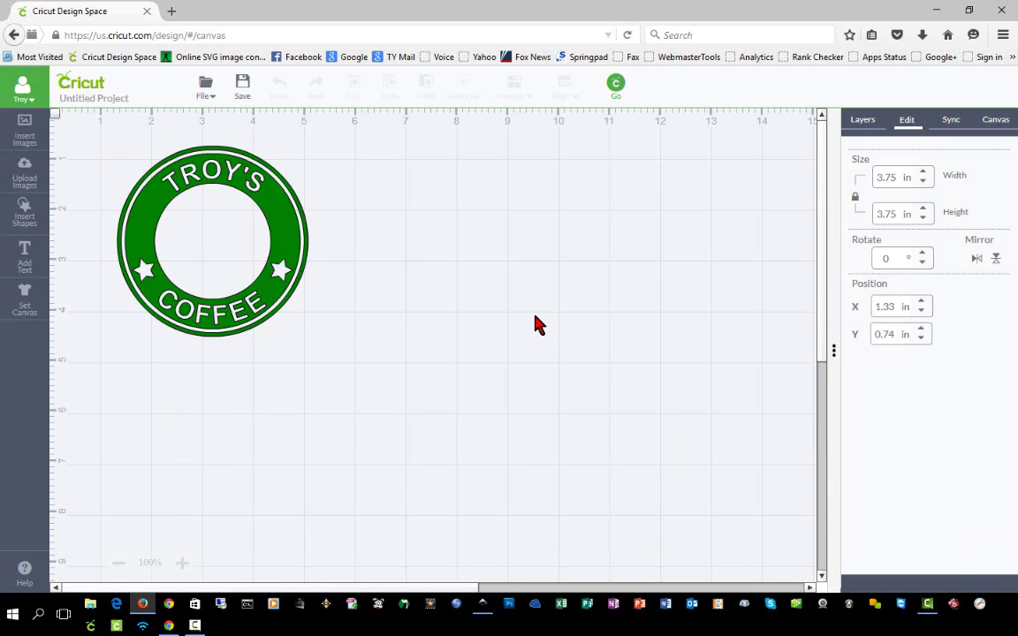